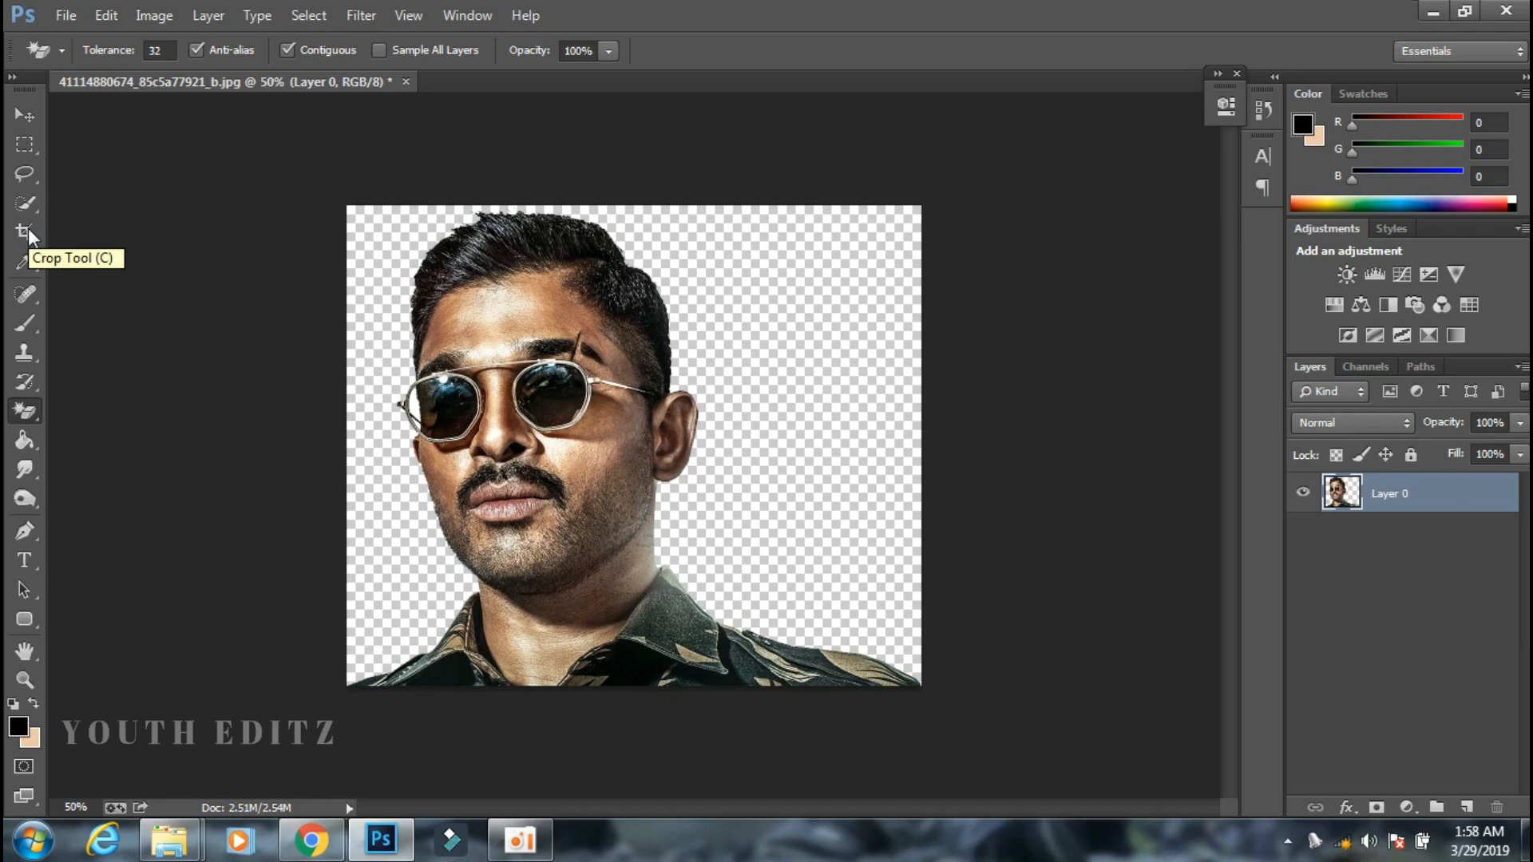
Extend the canvas on both sides and above and below the portrait with the Crop tool.
{"action": "left_click", "coordinate": [25, 230]}
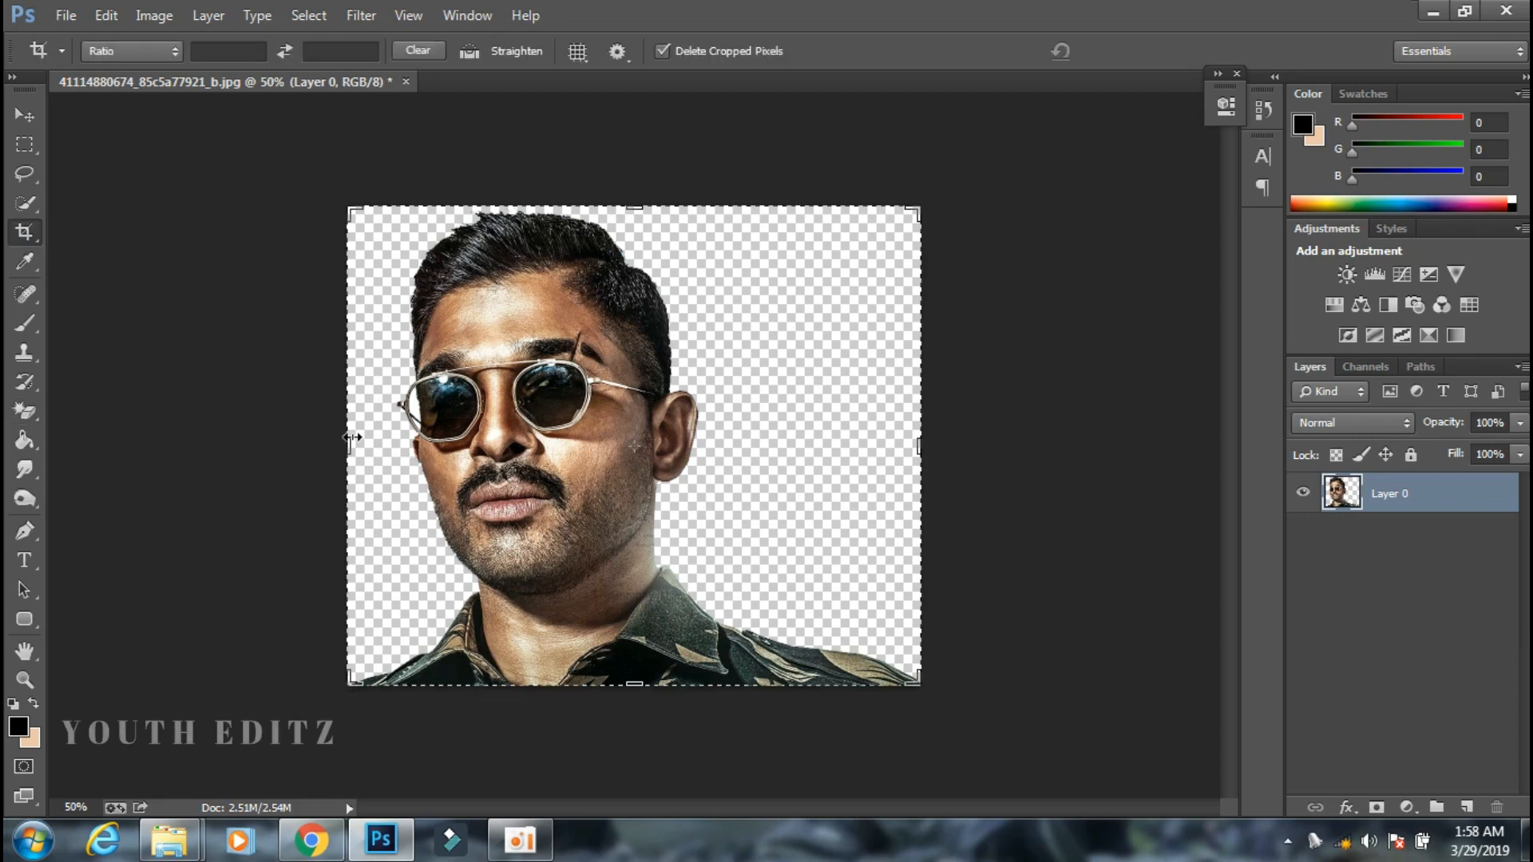
{"action": "left_click_drag", "start_coordinate": [352, 437], "coordinate": [330, 436]}
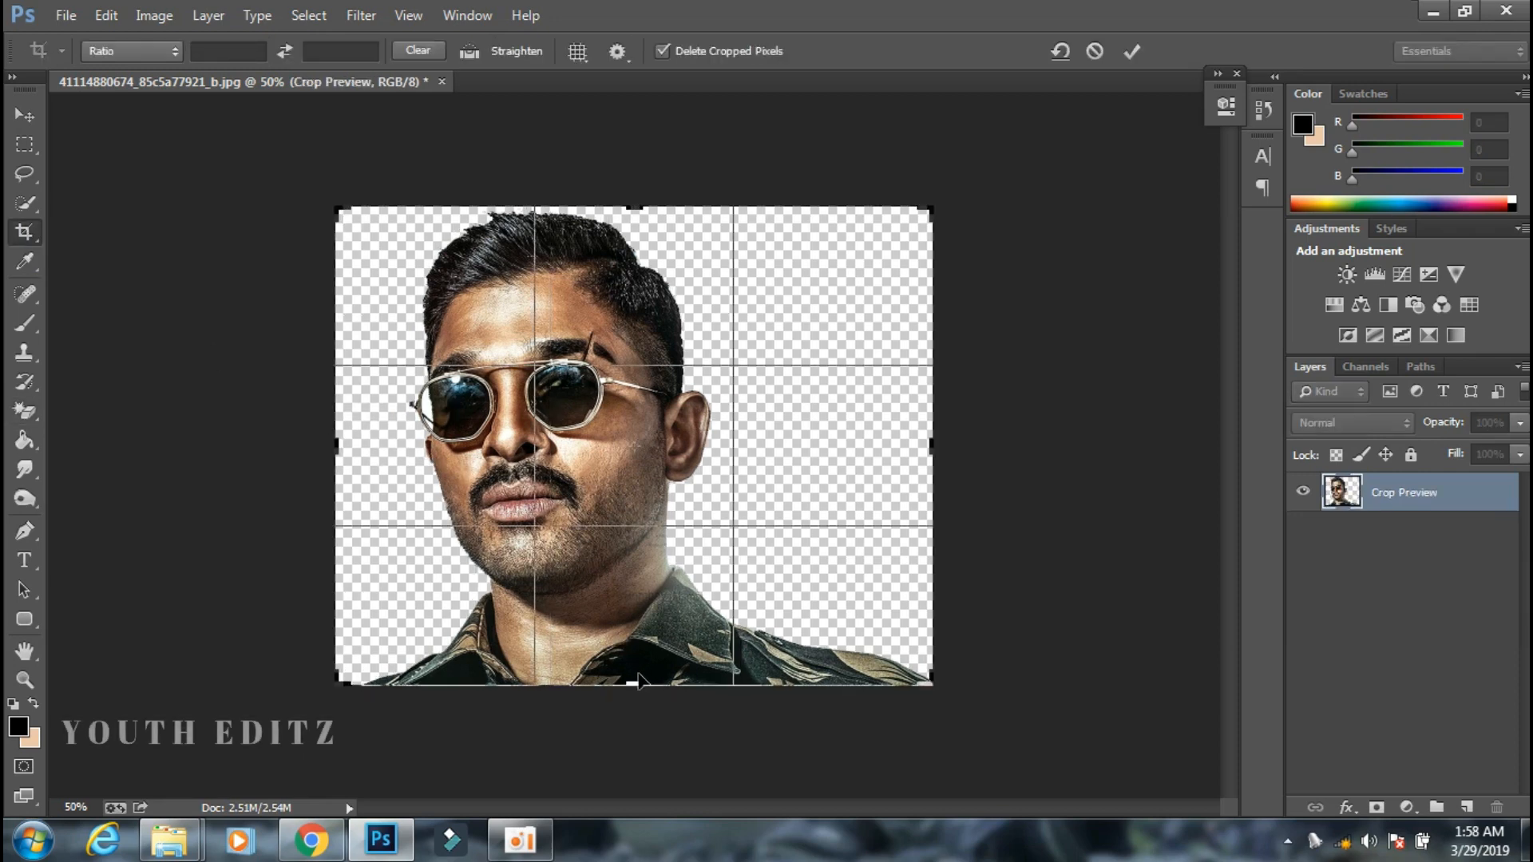
{"action": "left_click_drag", "start_coordinate": [637, 677], "coordinate": [634, 743]}
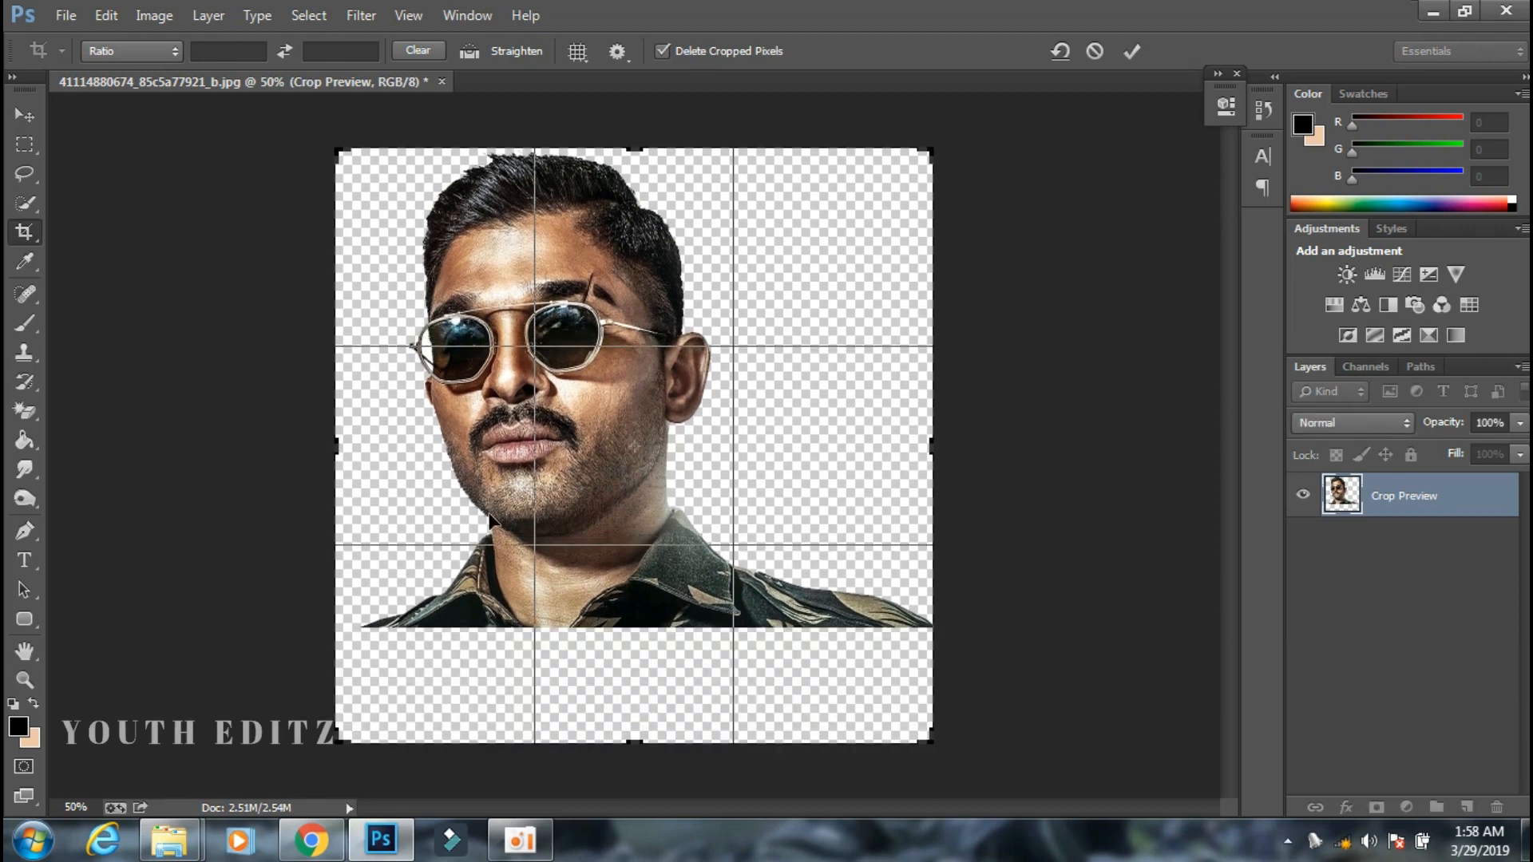
{"action": "left_click", "coordinate": [1139, 50]}
Scale the portrait to about 87.8%, rotate it about 4.86°, and reposition it on the canvas.
{"action": "key", "text": "v"}
{"action": "left_click_drag", "start_coordinate": [620, 388], "coordinate": [621, 404]}
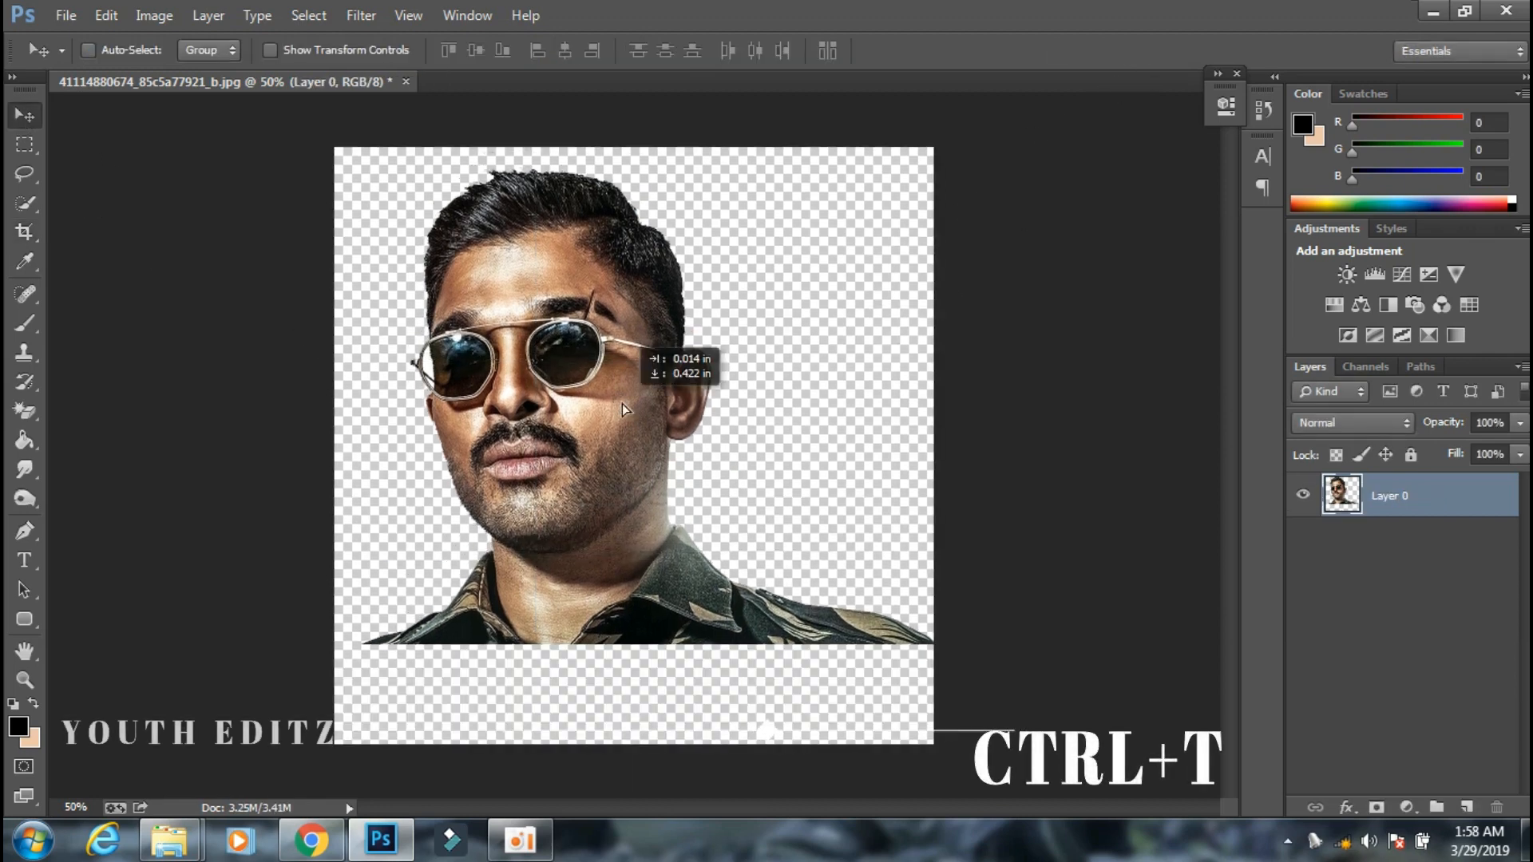
{"action": "key", "text": "ctrl+t"}
{"action": "left_click_drag", "start_coordinate": [932, 163], "coordinate": [926, 254]}
{"action": "left_click_drag", "start_coordinate": [735, 411], "coordinate": [803, 363]}
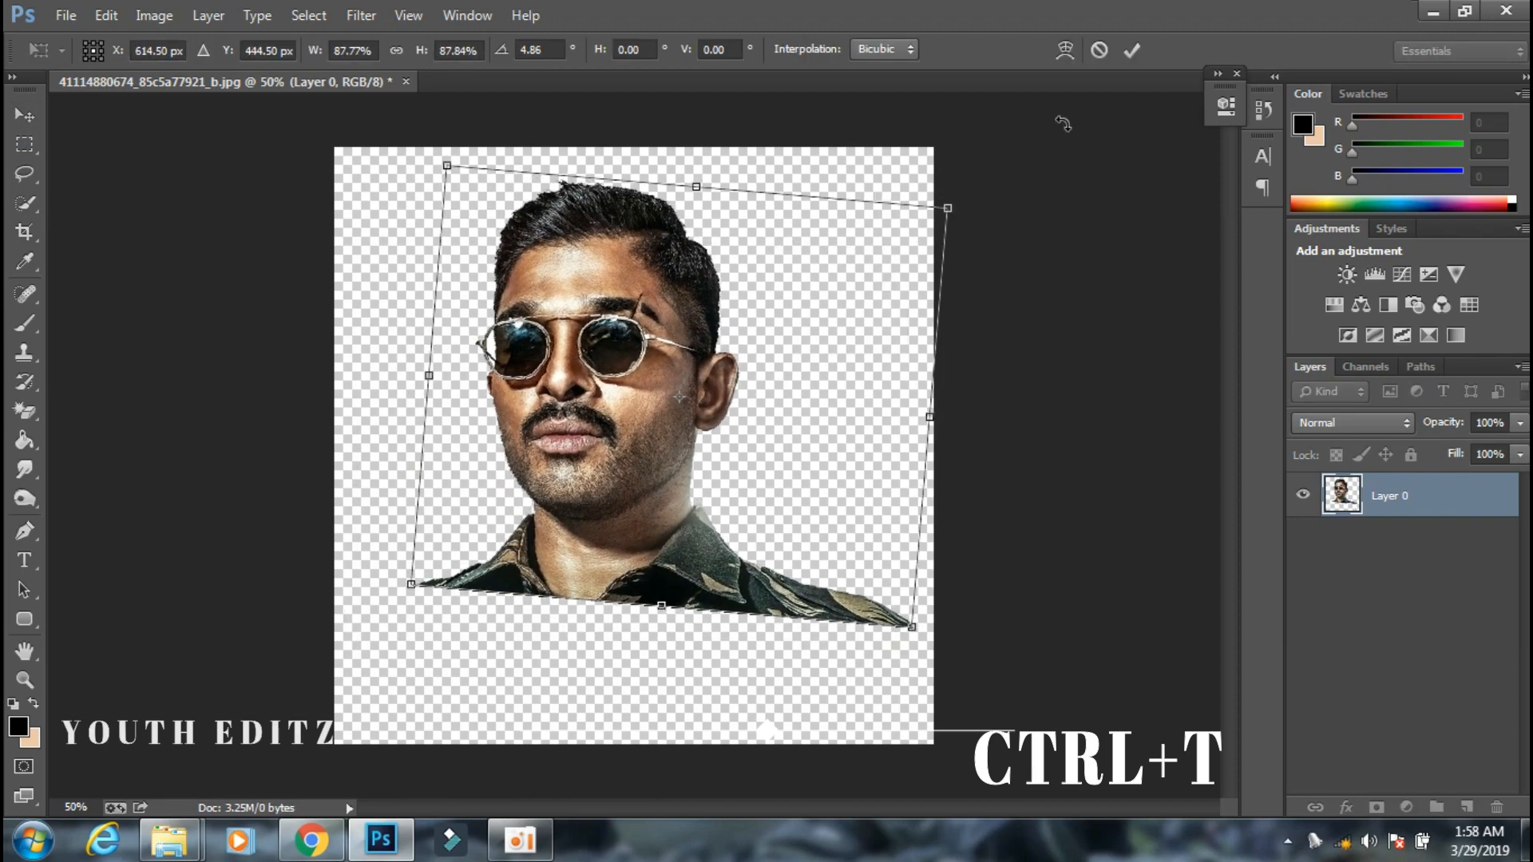
{"action": "left_click", "coordinate": [1133, 51]}
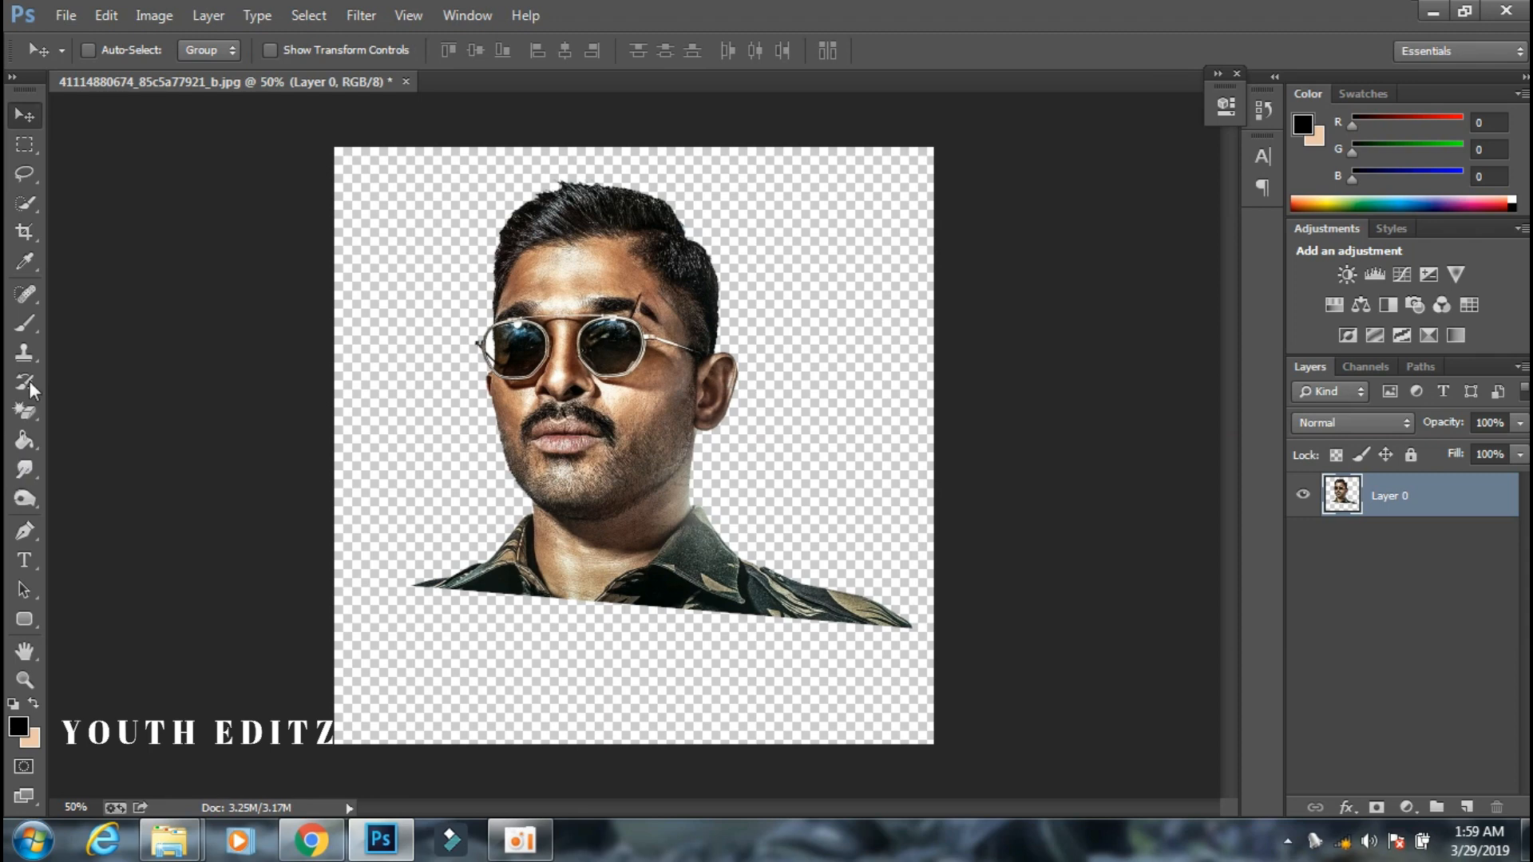
Erase the cut-off lower edge of the shirt and shoulders with the soft 90 px Eraser.
{"action": "left_click", "coordinate": [31, 404]}
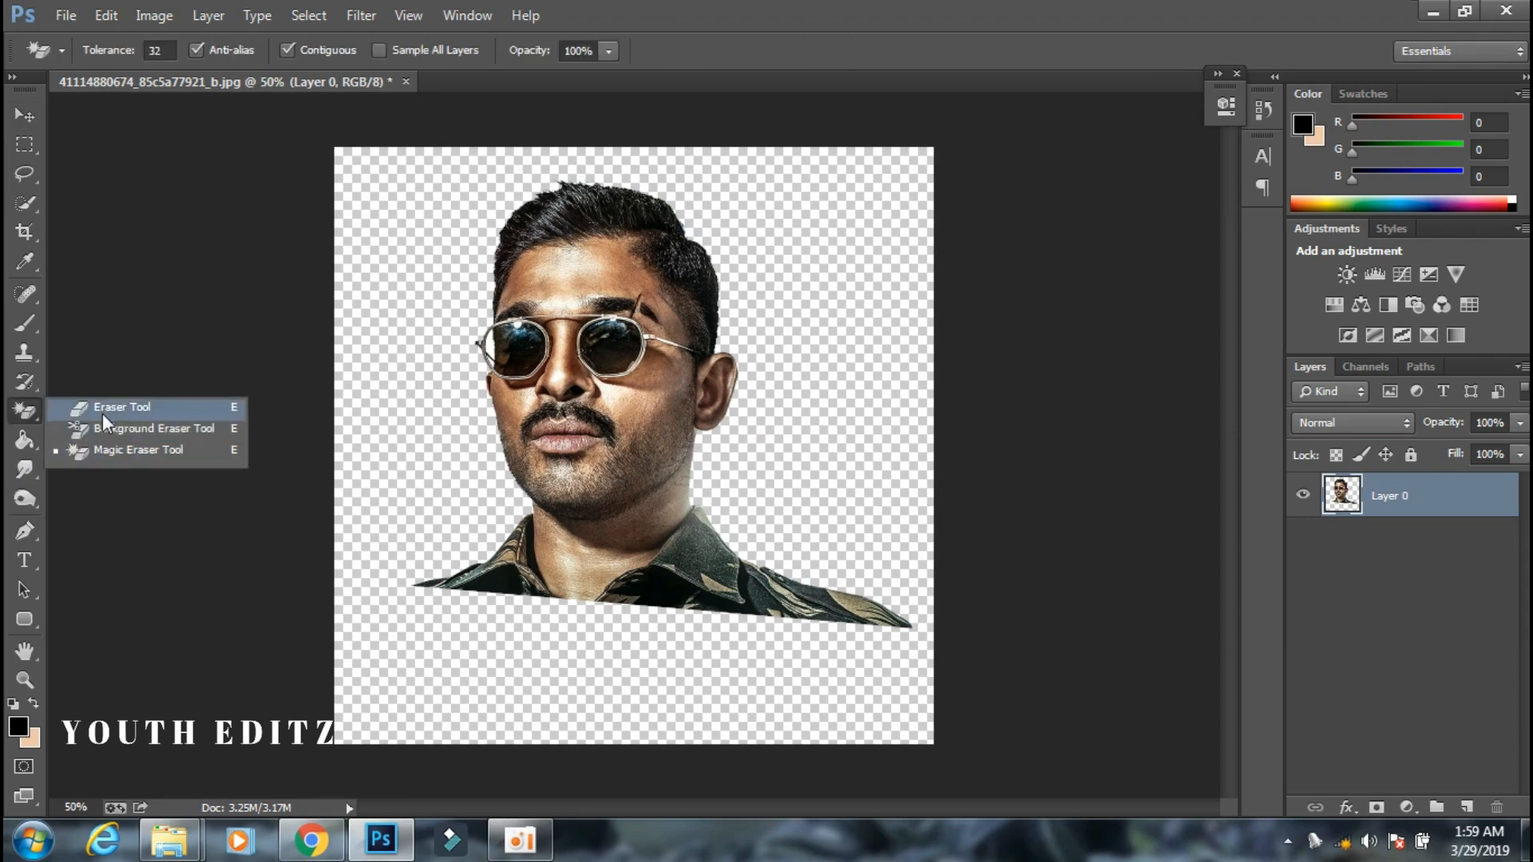
{"action": "left_click", "coordinate": [111, 411]}
{"action": "mouse_move", "coordinate": [881, 617]}
{"action": "left_mouse_down"}
{"action": "mouse_move", "coordinate": [865, 626]}
{"action": "mouse_move", "coordinate": [896, 616]}
{"action": "mouse_move", "coordinate": [787, 643]}
{"action": "mouse_move", "coordinate": [733, 625]}
{"action": "mouse_move", "coordinate": [489, 616]}
{"action": "mouse_move", "coordinate": [443, 574]}
{"action": "mouse_move", "coordinate": [440, 536]}
{"action": "left_mouse_up"}
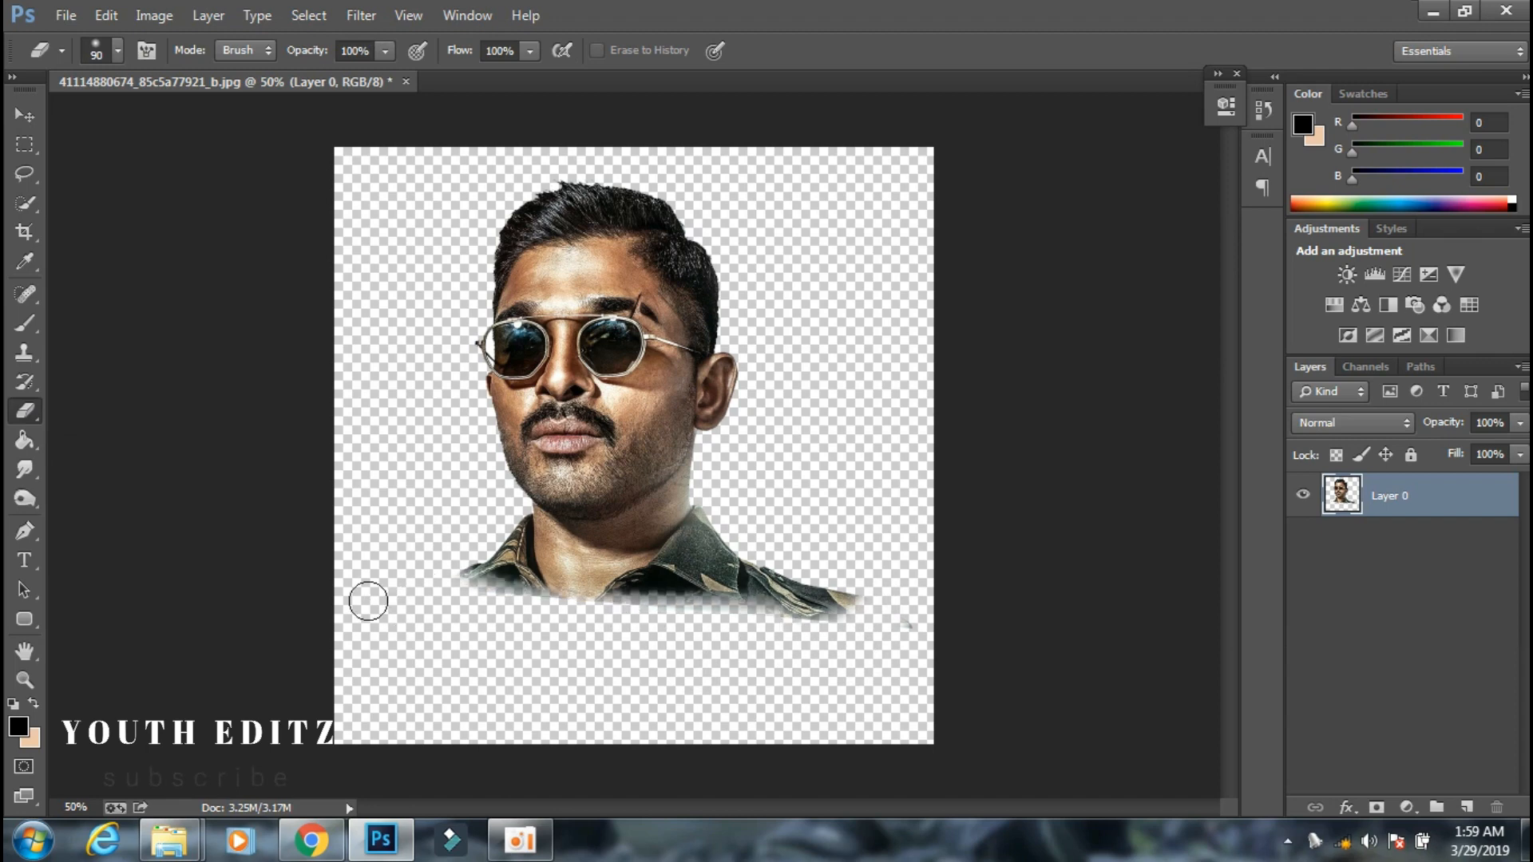
{"action": "left_click", "coordinate": [858, 609]}
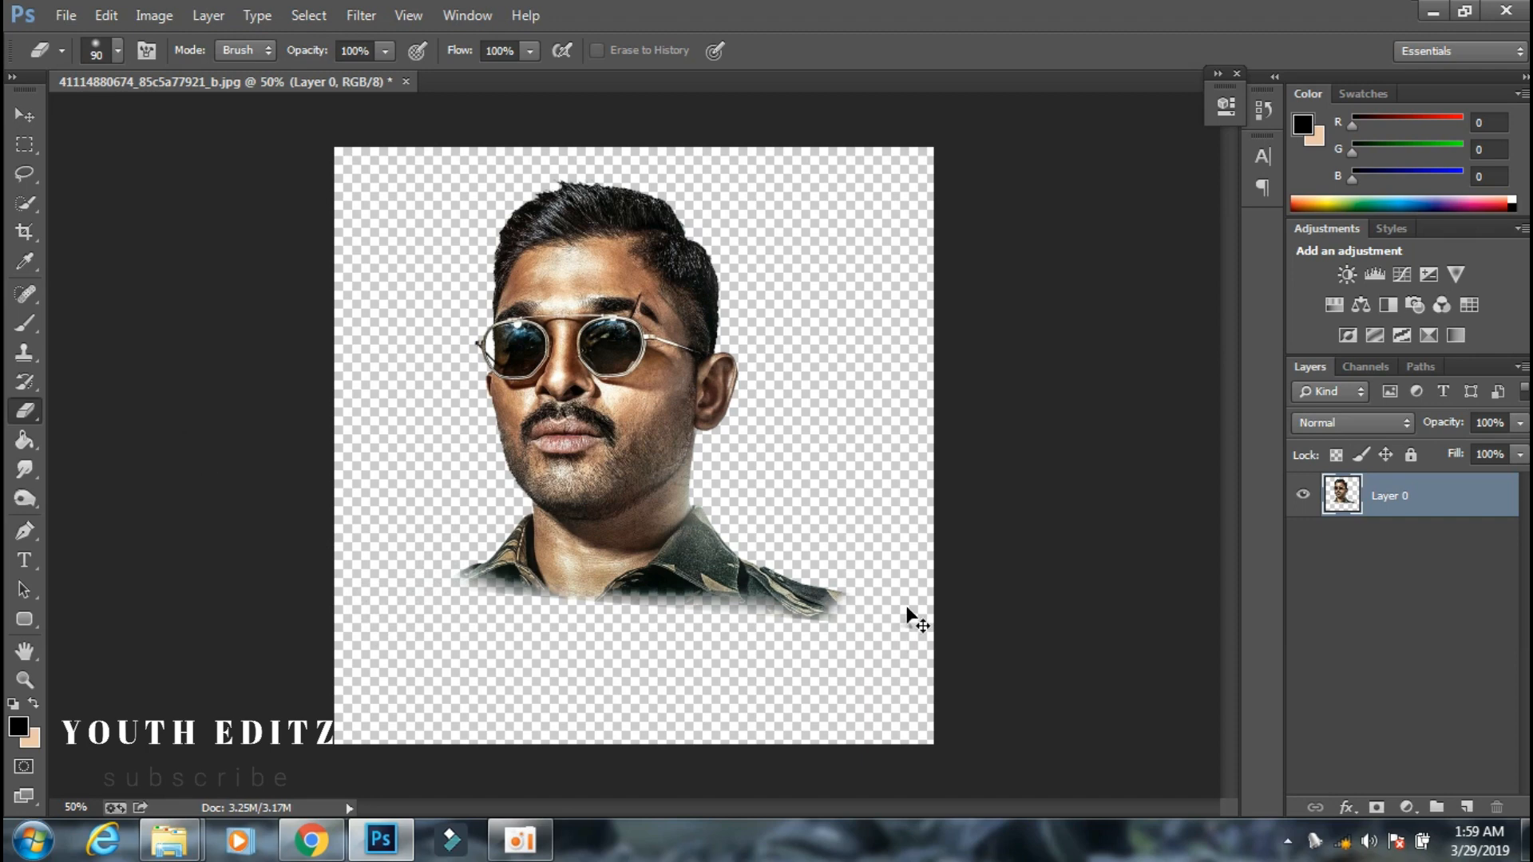
Enlarge the portrait to about 112.7%, rotate it about 4.10°, and shift it toward the right of the canvas.
{"action": "key", "text": "ctrl+t"}
{"action": "left_click_drag", "start_coordinate": [913, 636], "coordinate": [975, 684]}
{"action": "left_click_drag", "start_coordinate": [843, 581], "coordinate": [816, 591]}
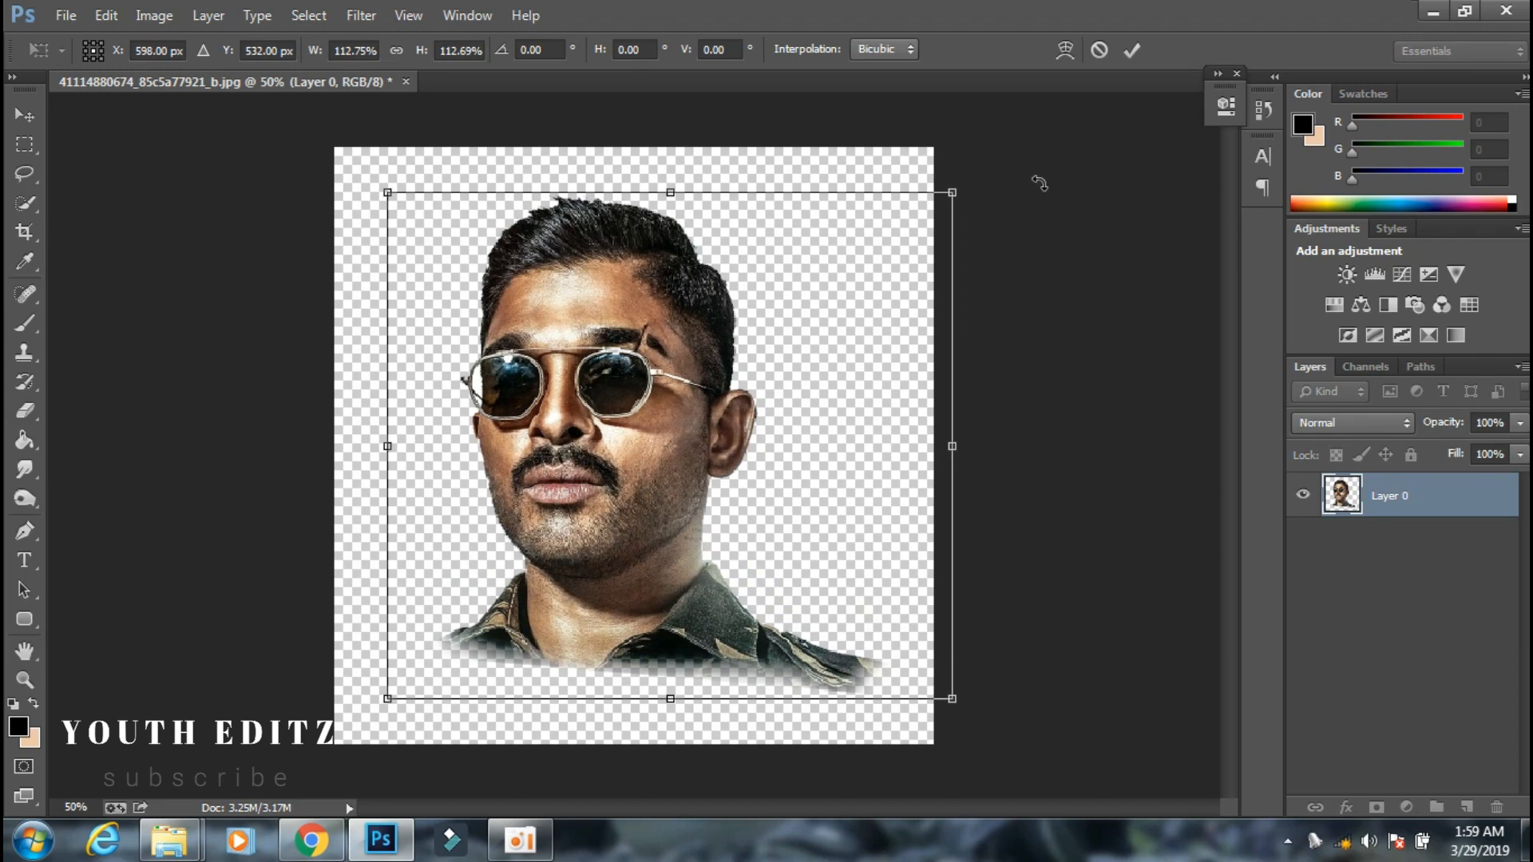
{"action": "left_click_drag", "start_coordinate": [1038, 183], "coordinate": [1061, 206]}
{"action": "left_click_drag", "start_coordinate": [788, 376], "coordinate": [832, 375]}
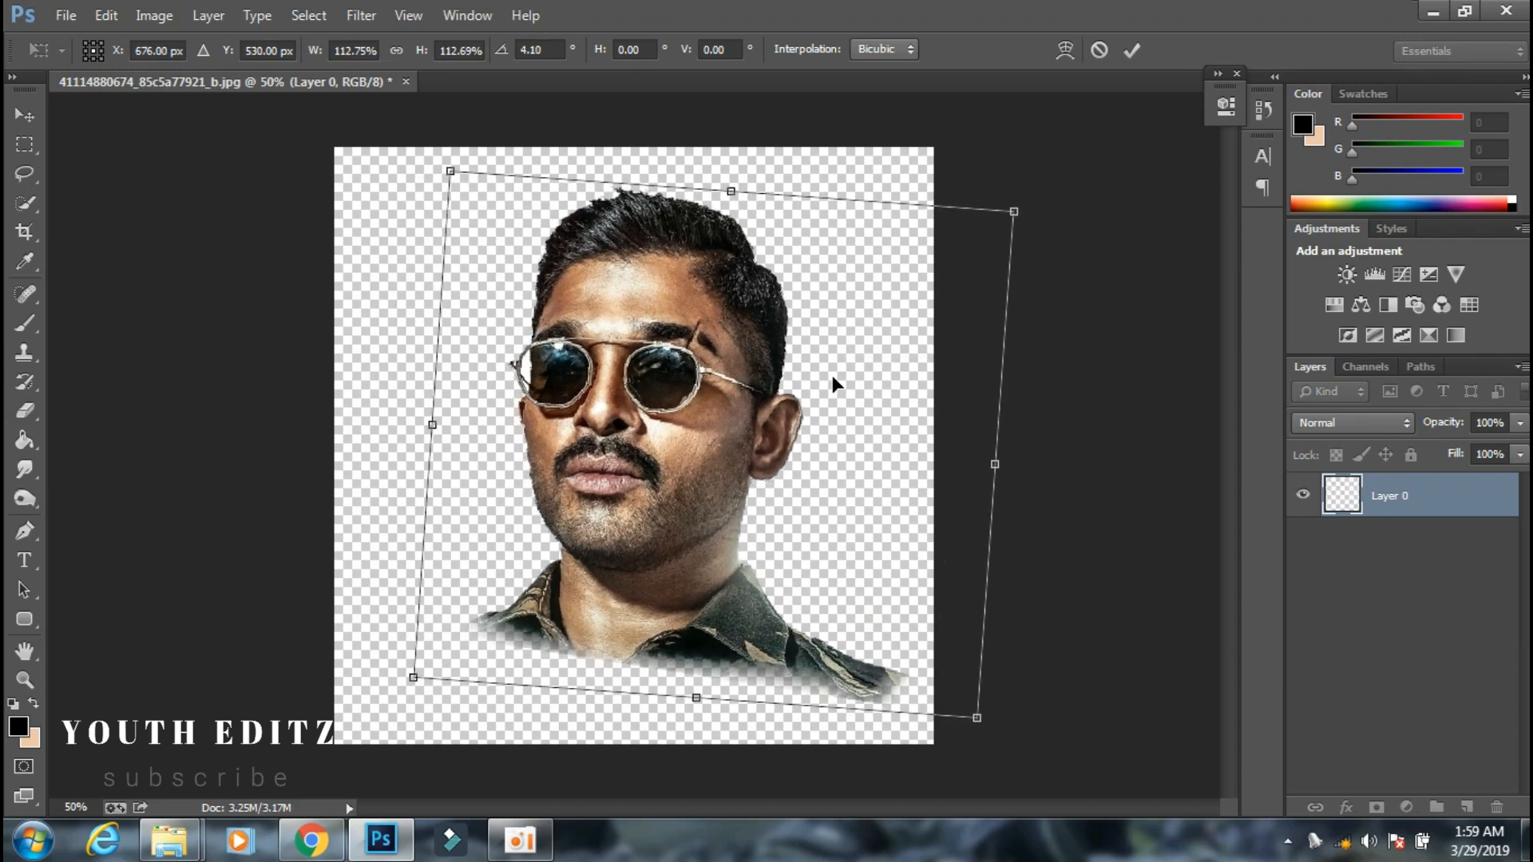
{"action": "left_click", "coordinate": [1126, 54]}
Apply a Smart Blur to Layer 0 with radius 3.0, threshold 25.0, Low quality and Normal mode.
{"action": "key", "text": "e"}
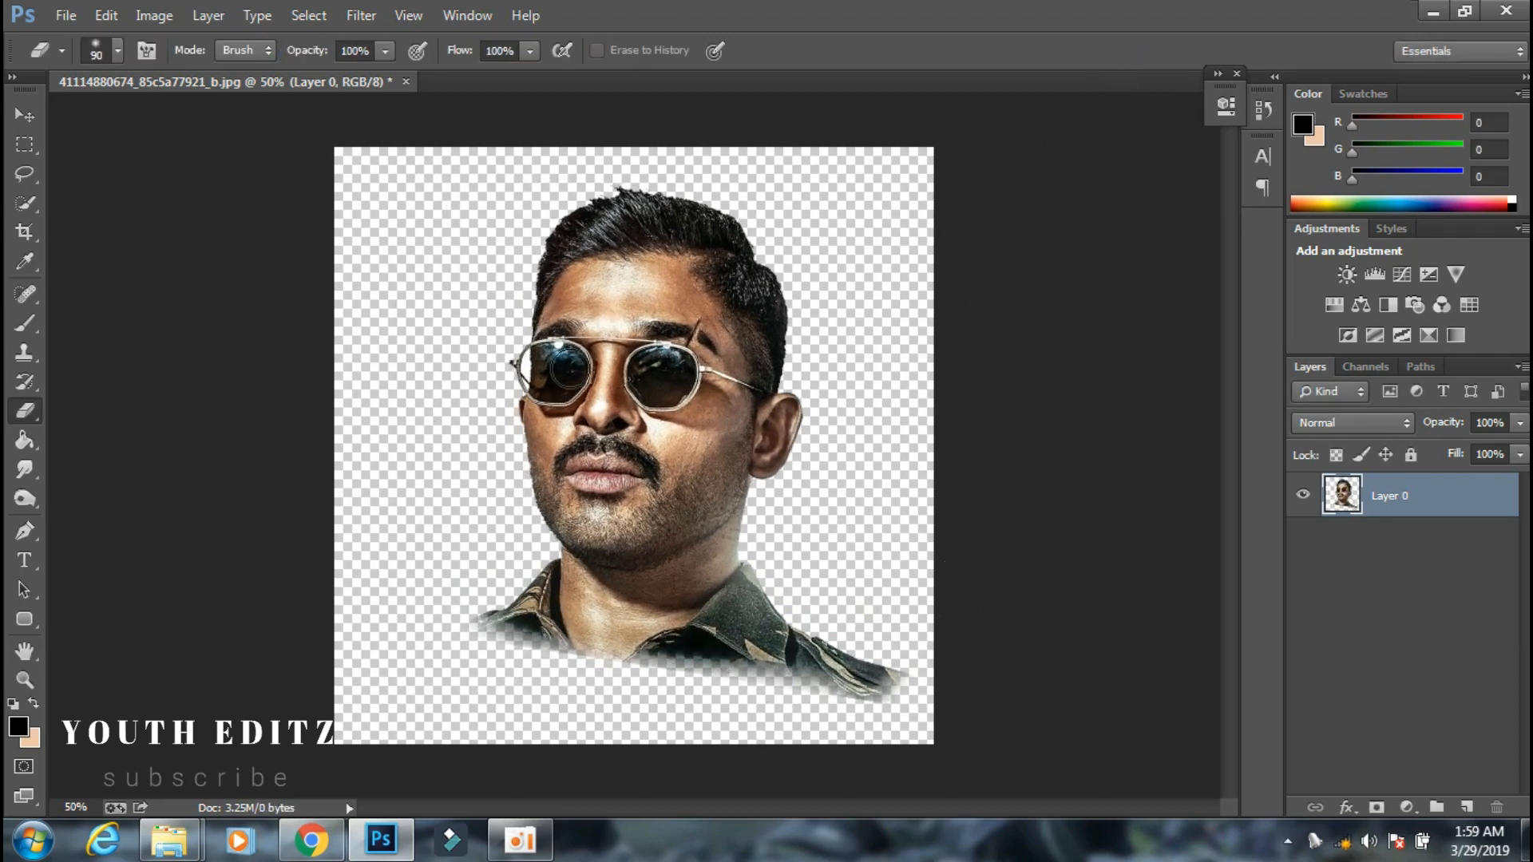
{"action": "left_click", "coordinate": [13, 120]}
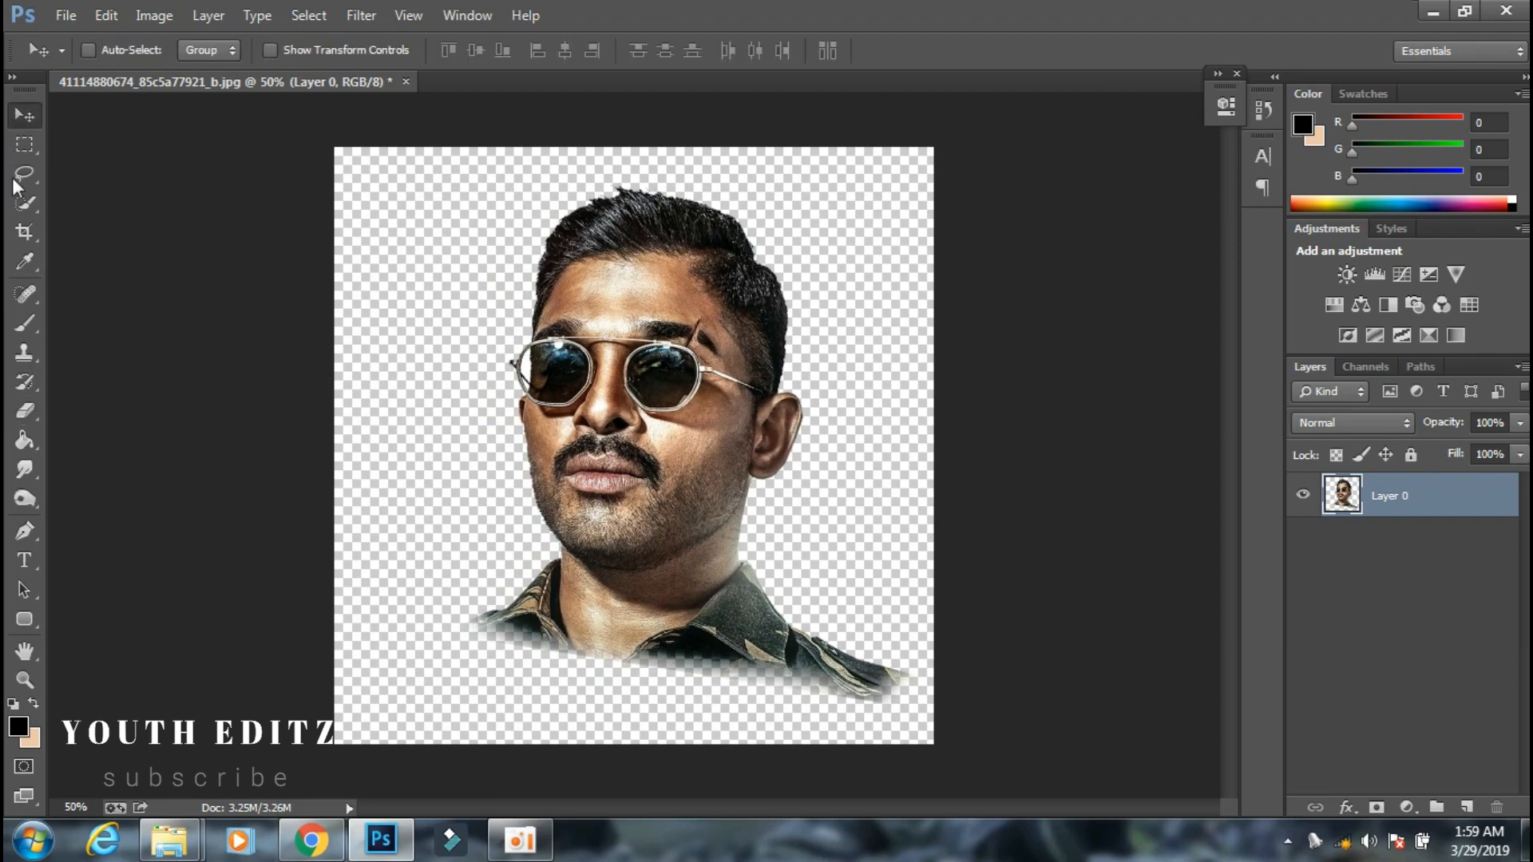
{"action": "left_click", "coordinate": [360, 16]}
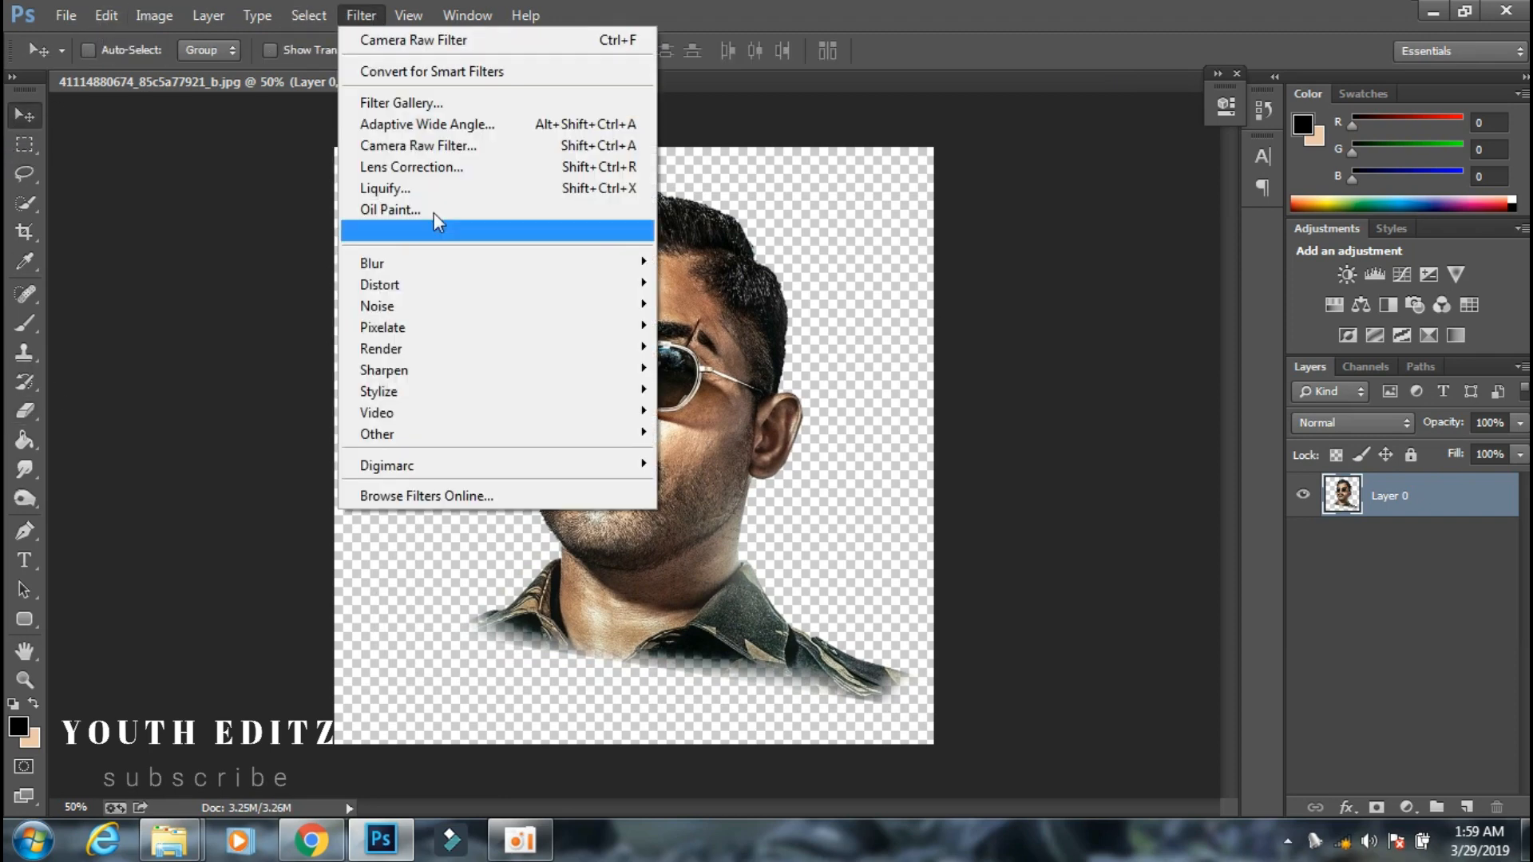
{"action": "mouse_move", "coordinate": [511, 265]}
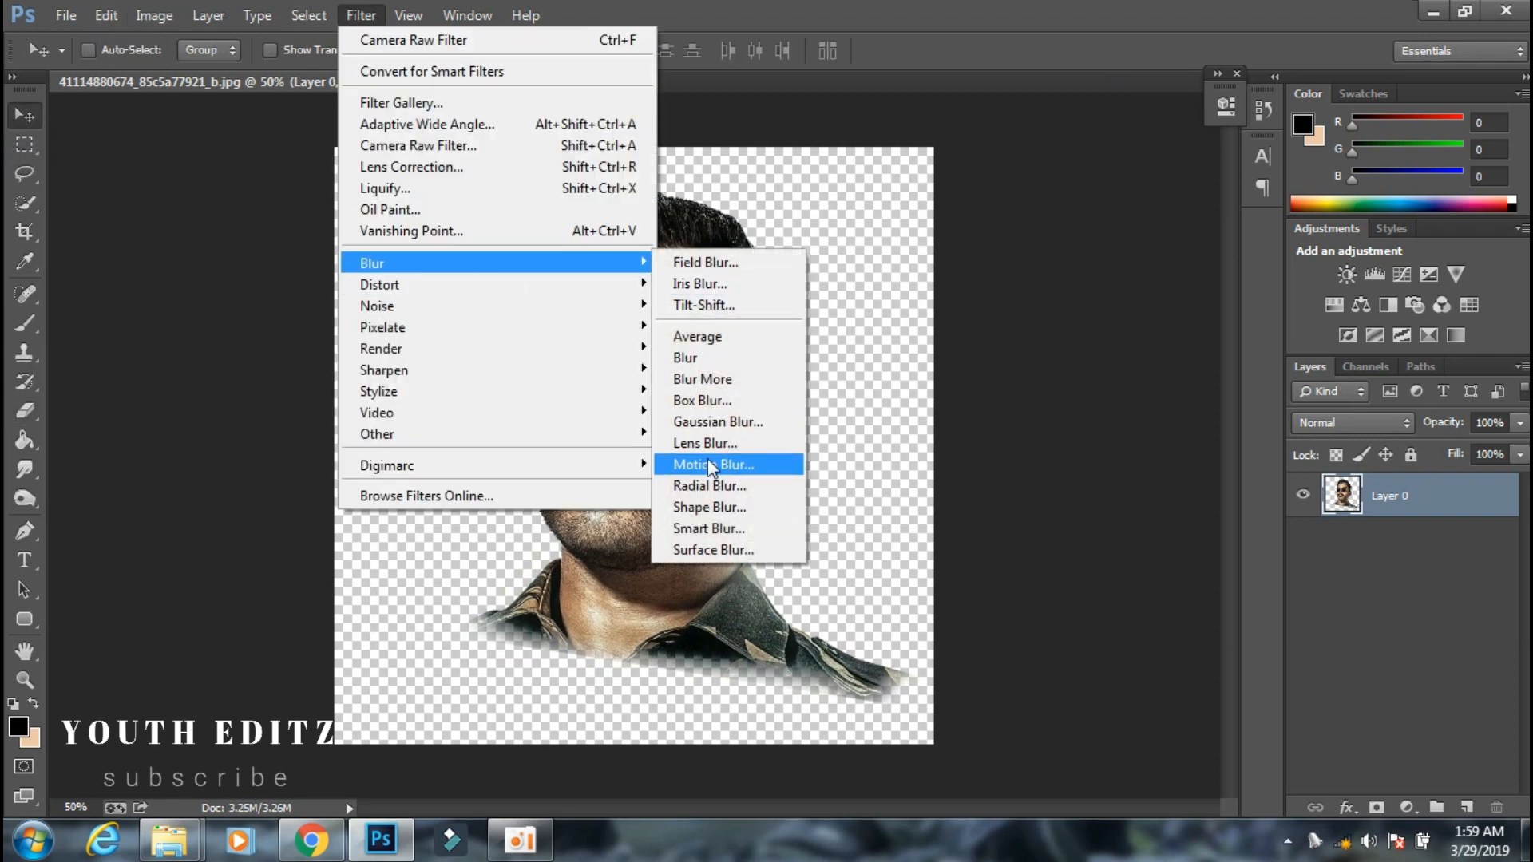
{"action": "left_click", "coordinate": [717, 521]}
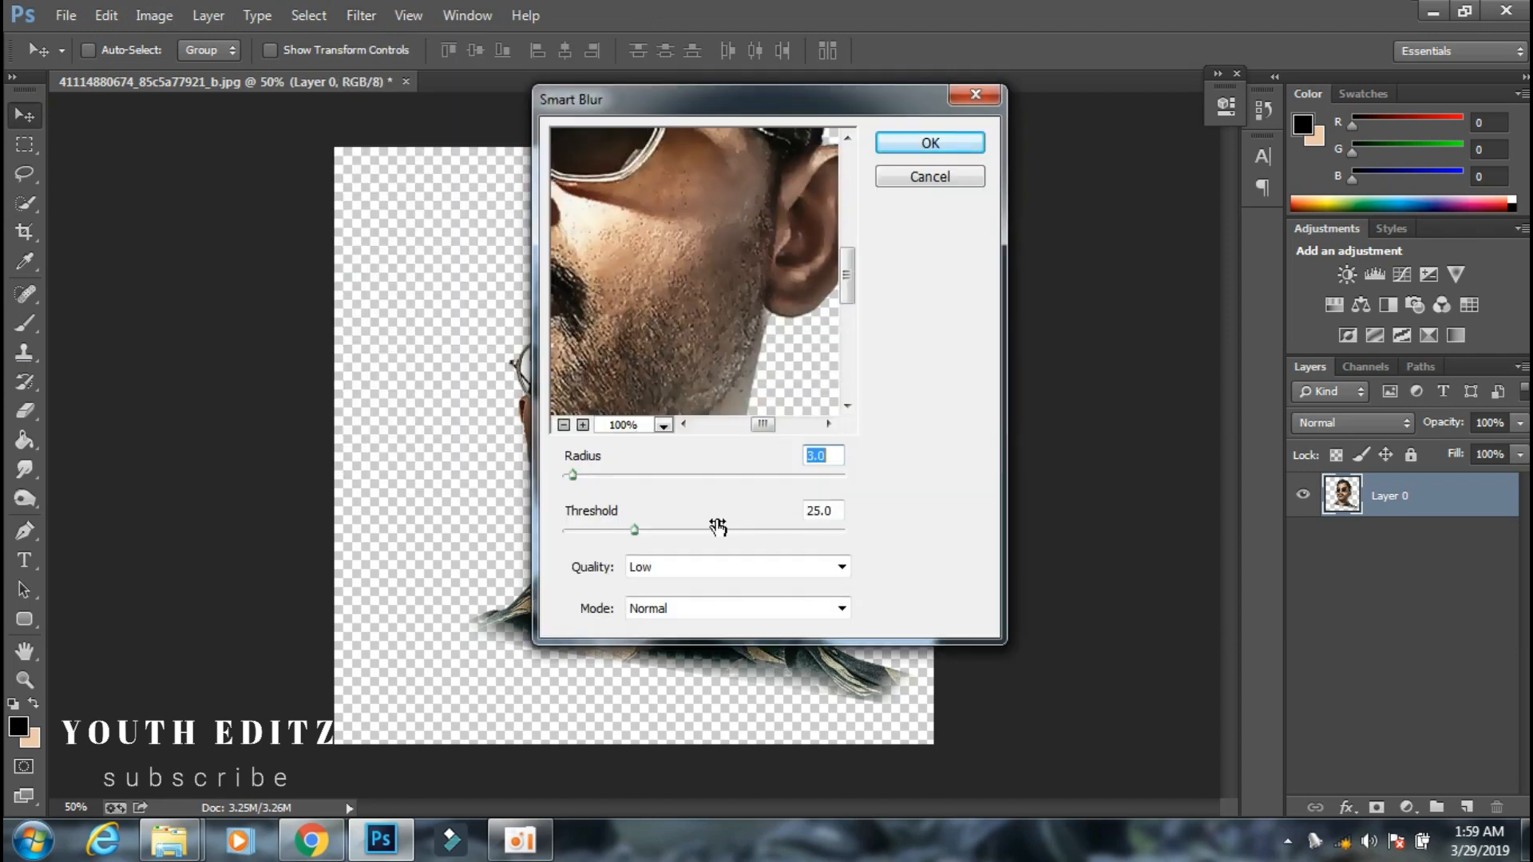
{"action": "left_click", "coordinate": [893, 148]}
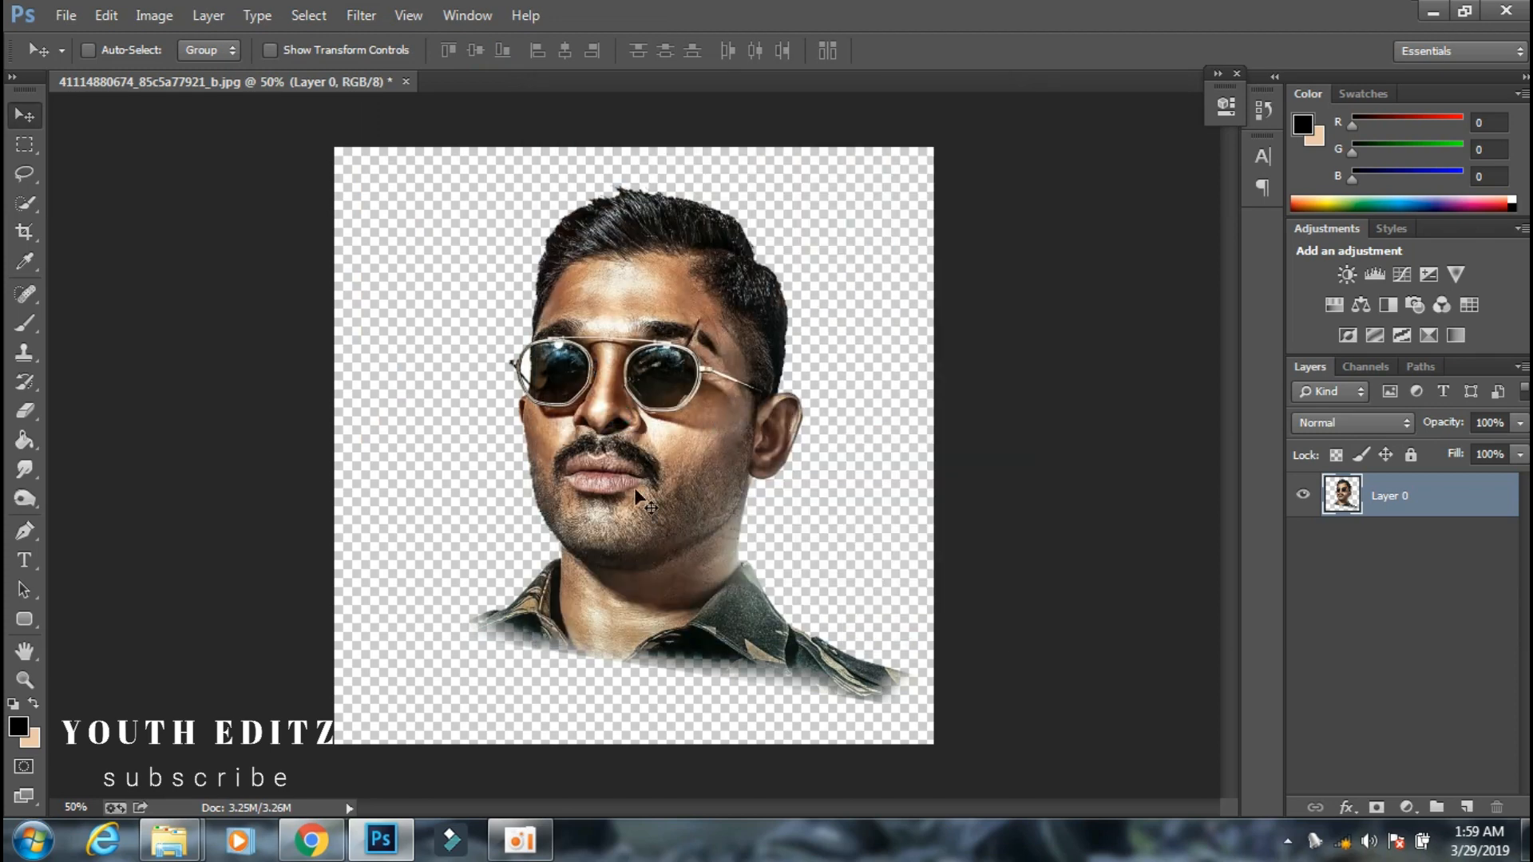
Duplicate Layer 0 and smooth the forehead skin on the copy with the Smudge tool, size 25 and strength 29%.
{"action": "left_click", "coordinate": [22, 469]}
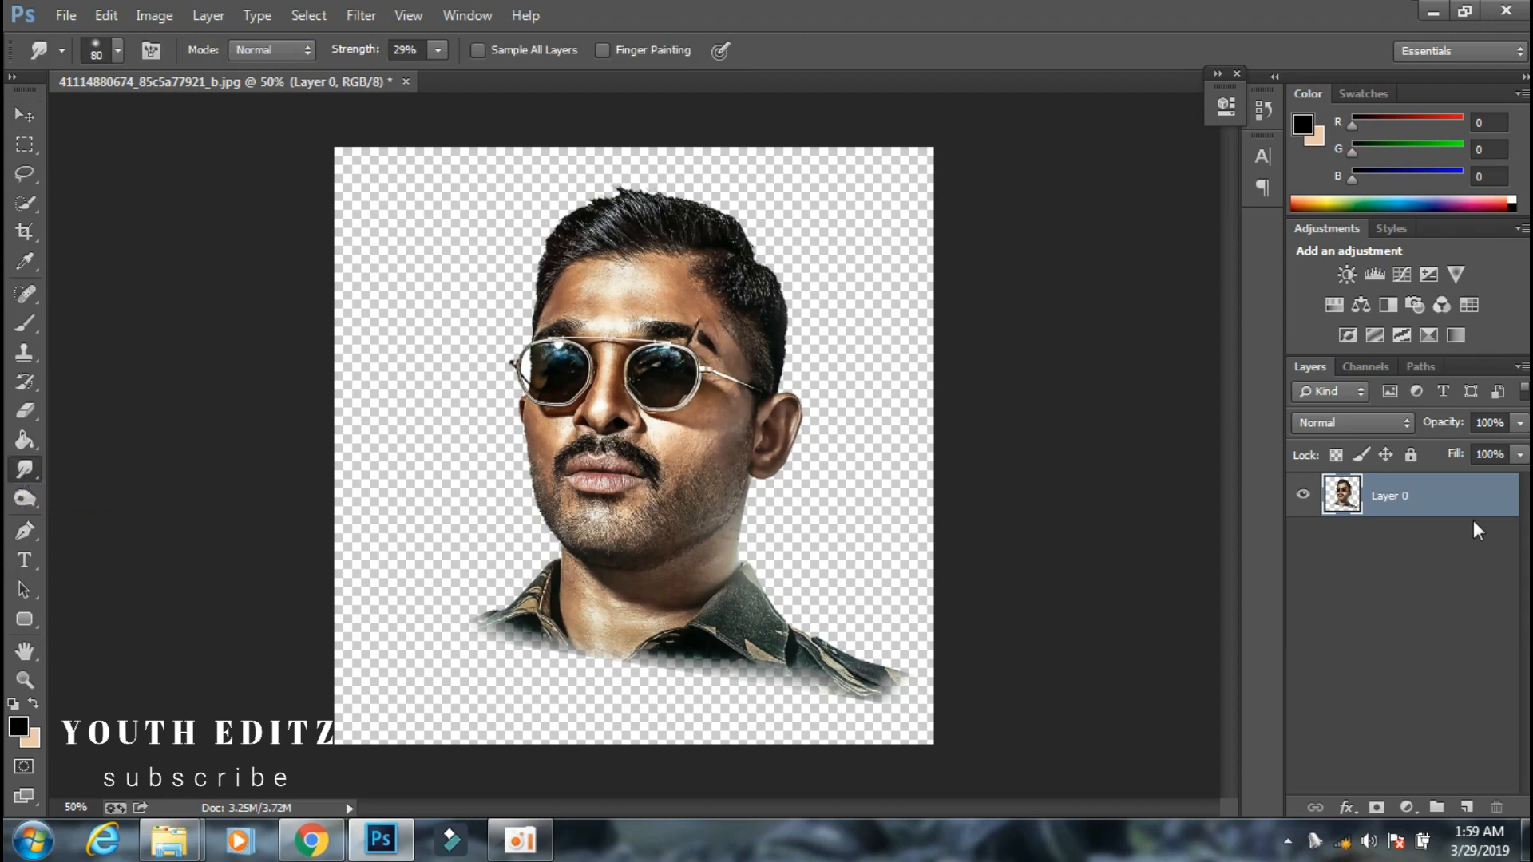
{"action": "left_click_drag", "start_coordinate": [1477, 530], "coordinate": [1466, 807]}
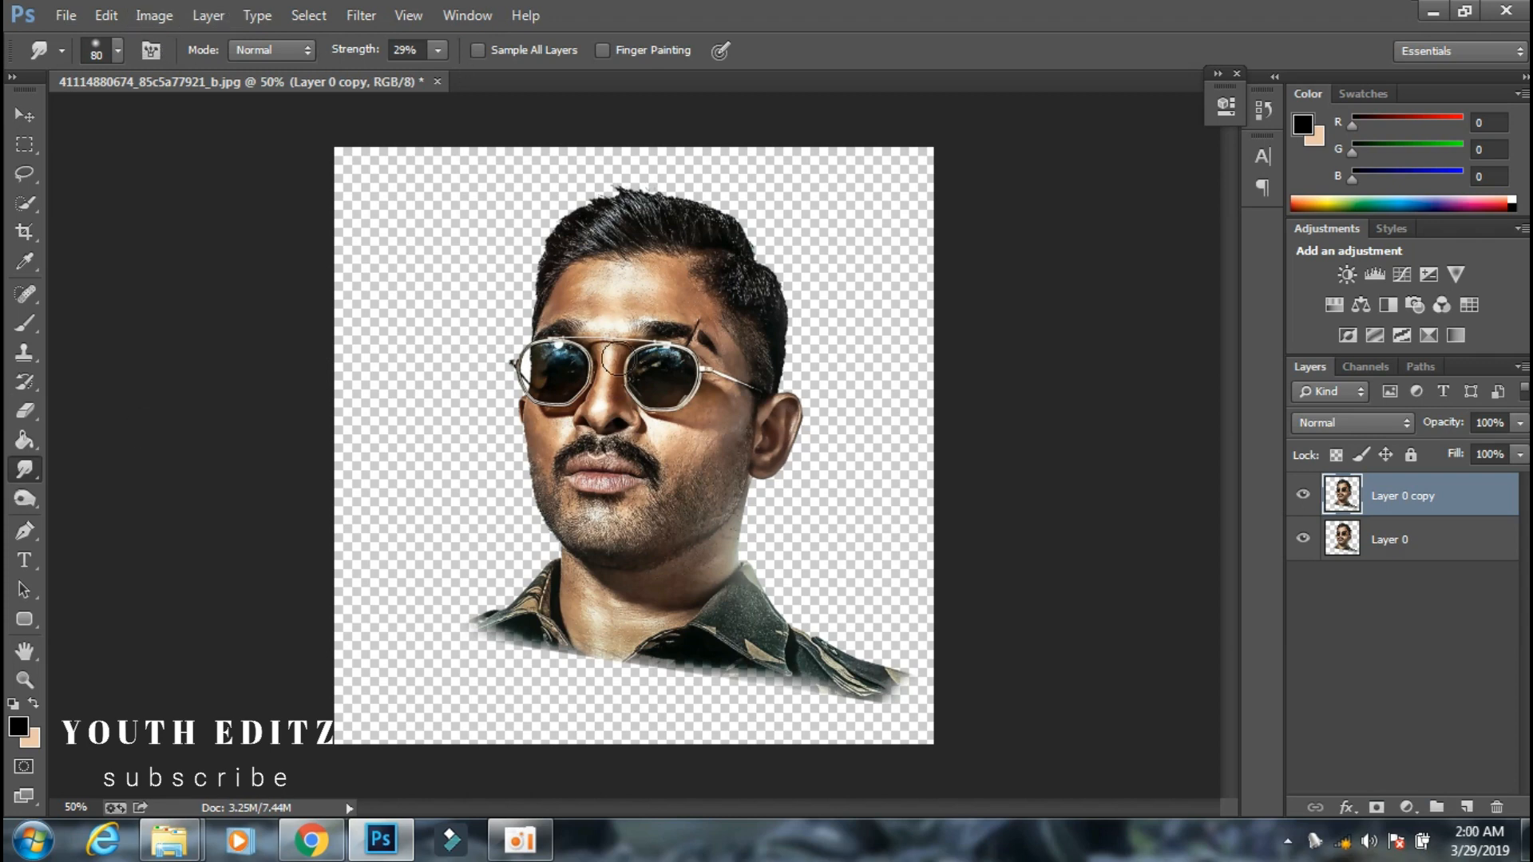
{"action": "key", "text": "ctrl+plus"}
{"action": "key", "text": "ctrl+plus"}
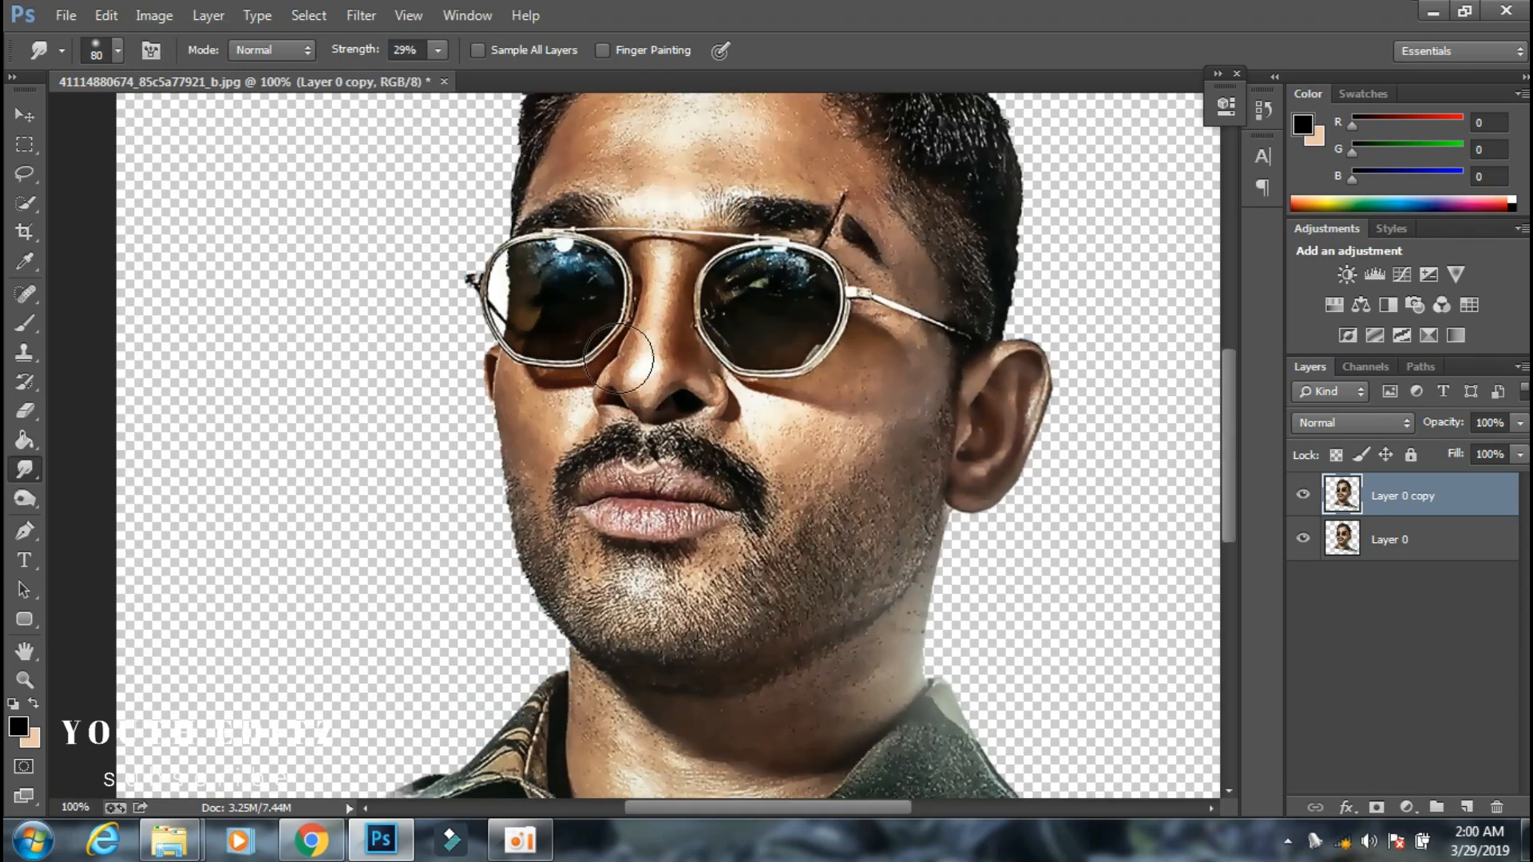
{"action": "scroll", "coordinate": [619, 360], "scroll_direction": "up", "scroll_amount": 4}
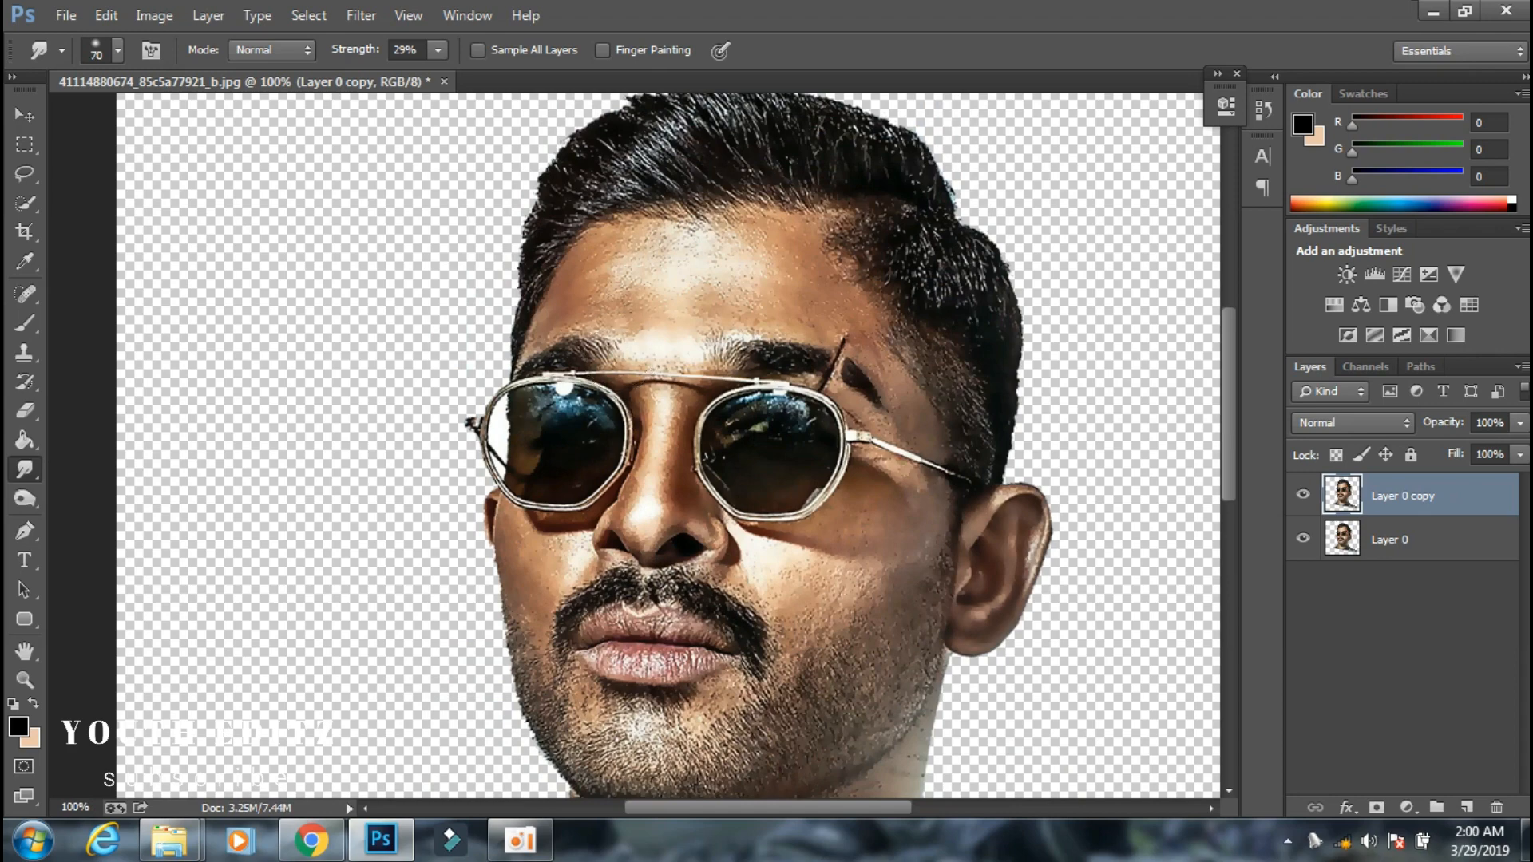
{"action": "scroll", "coordinate": [633, 371], "scroll_direction": "up", "scroll_amount": 3}
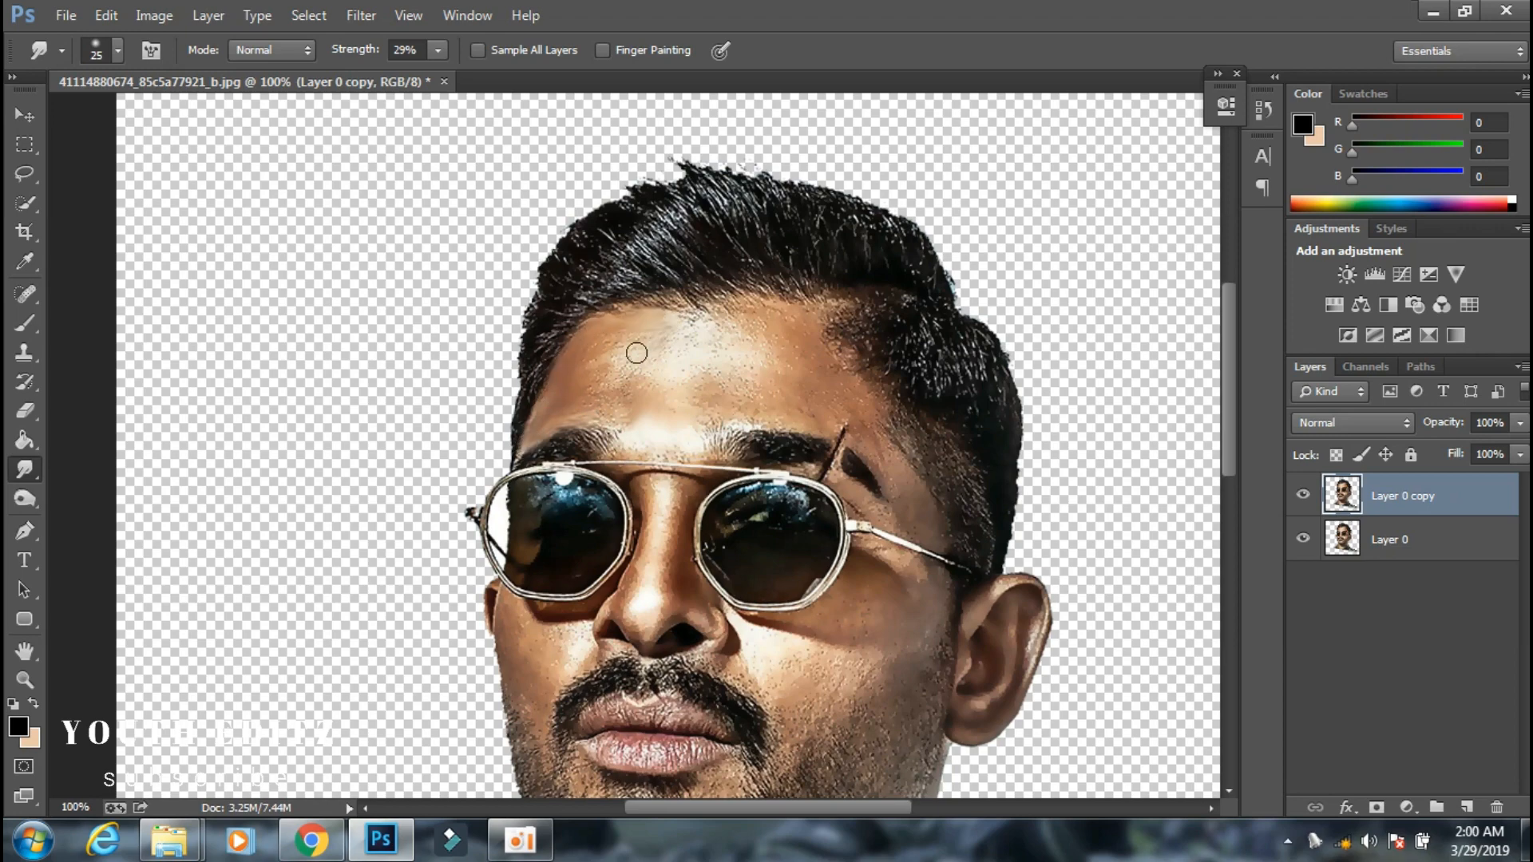
{"action": "key", "text": "ctrl+plus"}
{"action": "left_click_drag", "start_coordinate": [548, 373], "coordinate": [780, 329]}
{"action": "scroll", "coordinate": [780, 329], "scroll_direction": "down", "scroll_amount": 1}
Smudge the temple, cheek and ear skin beside the sunglasses until the texture is smooth.
{"action": "left_click_drag", "start_coordinate": [746, 810], "coordinate": [808, 809]}
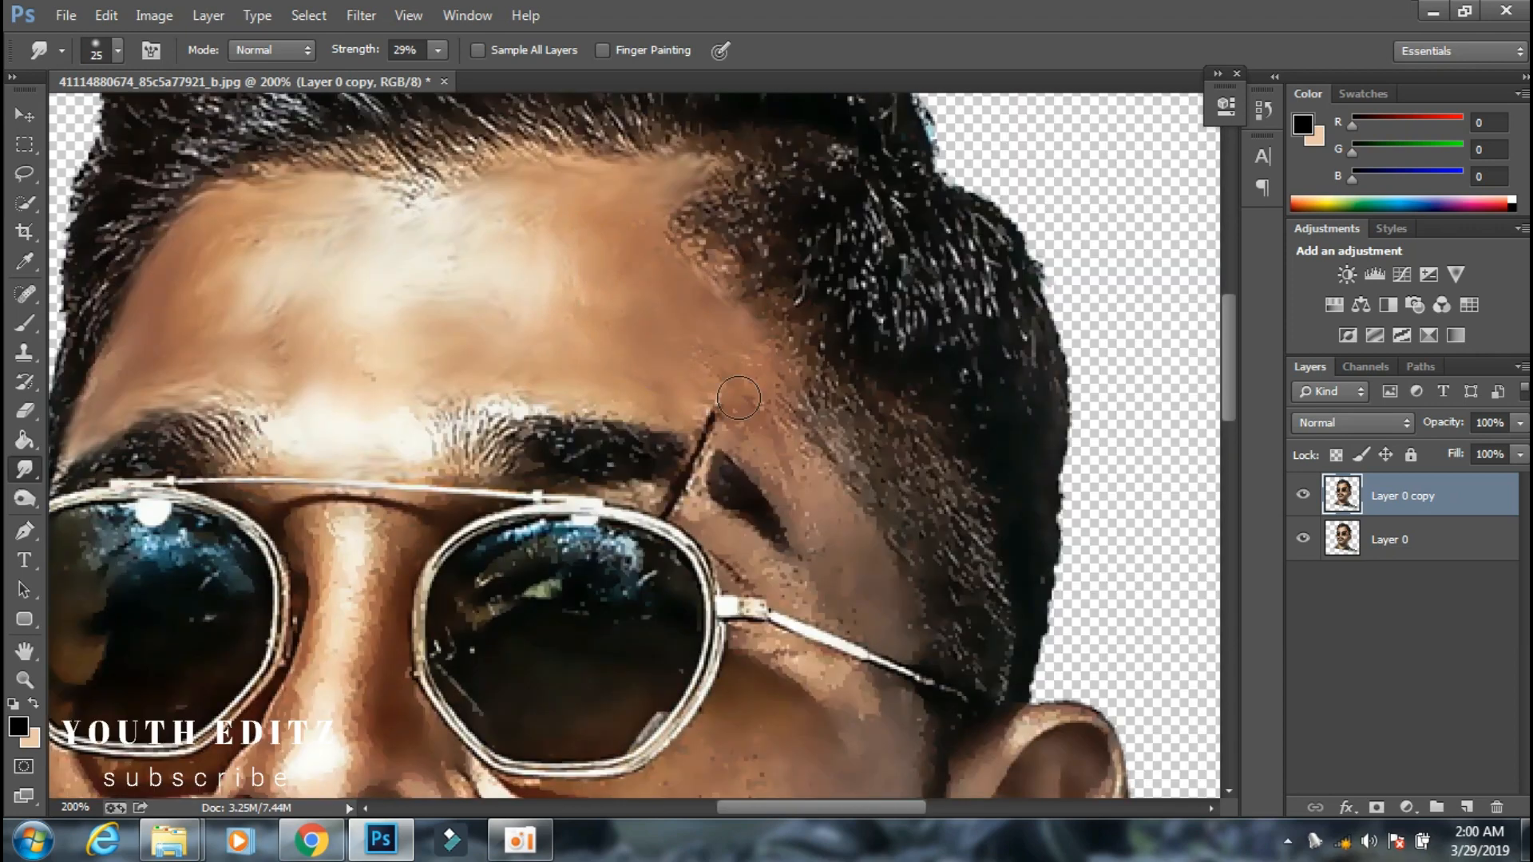
{"action": "scroll", "coordinate": [738, 397], "scroll_direction": "down", "scroll_amount": 5}
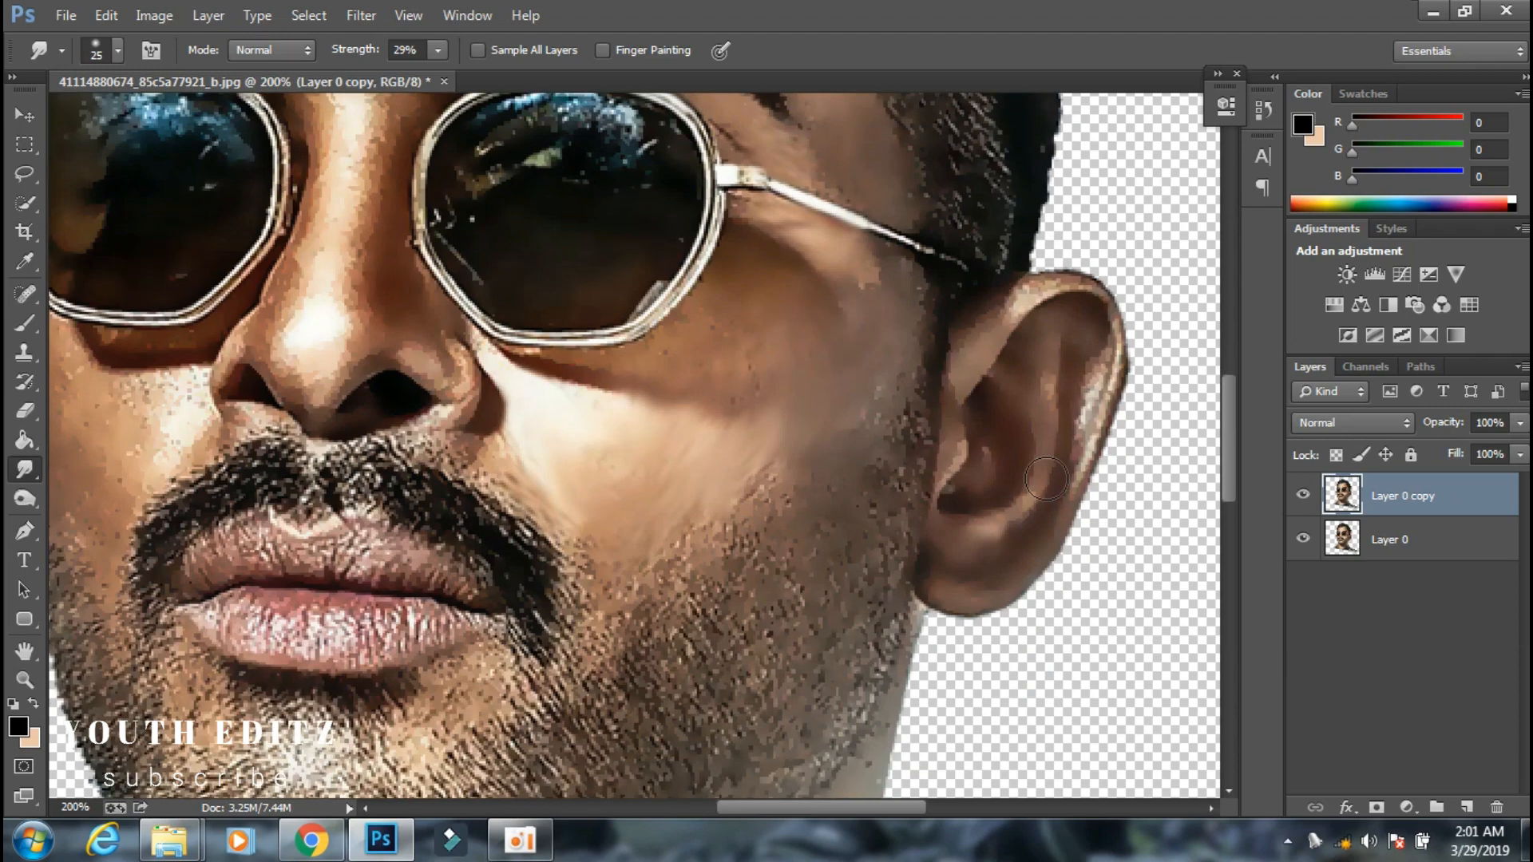
{"action": "left_click_drag", "start_coordinate": [1095, 447], "coordinate": [1034, 311]}
Smooth the nose and nostrils with the Smudge tool, reducing the brush size to 15 for the details.
{"action": "left_click_drag", "start_coordinate": [822, 807], "coordinate": [764, 808]}
{"action": "left_click_drag", "start_coordinate": [324, 339], "coordinate": [385, 467]}
{"action": "scroll", "coordinate": [479, 471], "scroll_direction": "up", "scroll_amount": 5}
{"action": "mouse_move", "coordinate": [656, 299]}
{"action": "left_mouse_down"}
{"action": "mouse_move", "coordinate": [619, 462]}
{"action": "mouse_move", "coordinate": [551, 571]}
{"action": "left_mouse_up"}
{"action": "key", "text": "bracketleft"}
{"action": "key", "text": "bracketleft"}
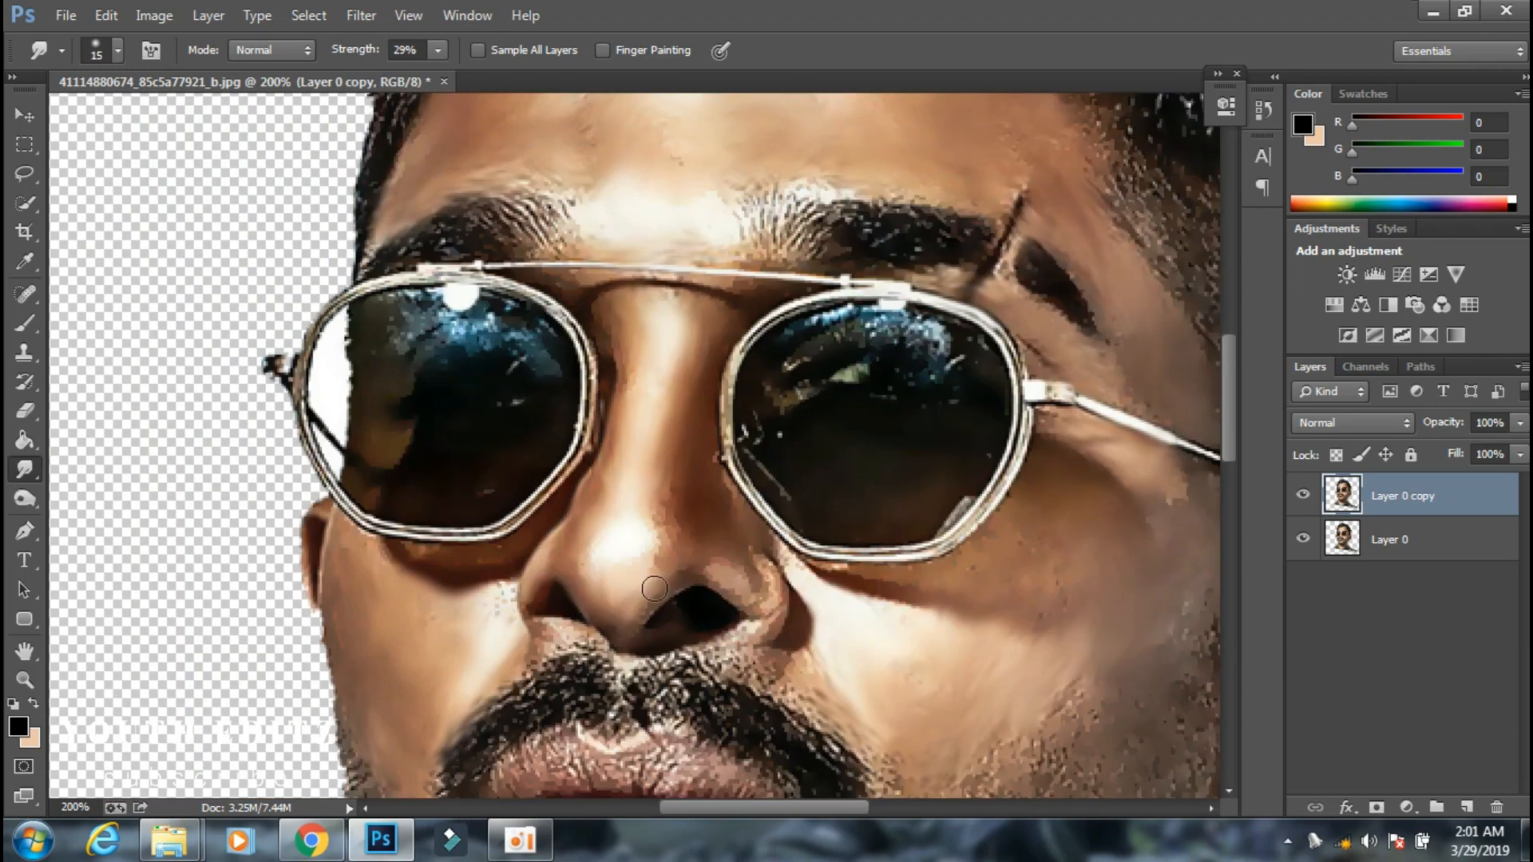
{"action": "left_click_drag", "start_coordinate": [738, 563], "coordinate": [766, 639]}
Smudge the reflections in both sunglass lenses and the skin around the frame's hinge.
{"action": "key", "text": "ctrl+minus"}
{"action": "scroll", "coordinate": [639, 447], "scroll_direction": "down", "scroll_amount": 1}
{"action": "key", "text": "ctrl+plus"}
{"action": "scroll", "coordinate": [764, 360], "scroll_direction": "up", "scroll_amount": 3}
{"action": "left_click_drag", "start_coordinate": [759, 371], "coordinate": [774, 319]}
{"action": "mouse_move", "coordinate": [803, 380]}
{"action": "left_mouse_down"}
{"action": "mouse_move", "coordinate": [900, 344]}
{"action": "mouse_move", "coordinate": [870, 339]}
{"action": "left_mouse_up"}
{"action": "left_click_drag", "start_coordinate": [1066, 400], "coordinate": [1087, 438]}
{"action": "mouse_move", "coordinate": [555, 363]}
{"action": "left_mouse_down"}
{"action": "mouse_move", "coordinate": [456, 321]}
{"action": "mouse_move", "coordinate": [360, 395]}
{"action": "left_mouse_up"}
Smooth the areas along the lower edges of the sunglasses with a larger Smudge brush.
{"action": "scroll", "coordinate": [907, 438], "scroll_direction": "down", "scroll_amount": 2}
{"action": "key", "text": "bracketright"}
{"action": "key", "text": "bracketright"}
{"action": "key", "text": "bracketright"}
{"action": "key", "text": "bracketright"}
{"action": "left_click_drag", "start_coordinate": [799, 423], "coordinate": [941, 424]}
{"action": "mouse_move", "coordinate": [503, 367]}
{"action": "left_mouse_down"}
{"action": "mouse_move", "coordinate": [343, 431]}
{"action": "mouse_move", "coordinate": [275, 404]}
{"action": "left_mouse_up"}
Smooth the lips with a small Smudge brush, raising the strength for some strokes and finishing with it at 28%.
{"action": "scroll", "coordinate": [639, 447], "scroll_direction": "down", "scroll_amount": 5}
{"action": "key", "text": "bracketleft"}
{"action": "key", "text": "bracketleft"}
{"action": "key", "text": "bracketleft"}
{"action": "key", "text": "bracketleft"}
{"action": "key", "text": "bracketleft"}
{"action": "left_click_drag", "start_coordinate": [559, 663], "coordinate": [767, 675]}
{"action": "left_click_drag", "start_coordinate": [515, 655], "coordinate": [711, 661]}
{"action": "left_click", "coordinate": [438, 50]}
{"action": "left_click_drag", "start_coordinate": [436, 80], "coordinate": [466, 82]}
{"action": "mouse_move", "coordinate": [519, 599]}
{"action": "left_mouse_down"}
{"action": "mouse_move", "coordinate": [670, 602]}
{"action": "mouse_move", "coordinate": [551, 599]}
{"action": "left_mouse_up"}
{"action": "left_click_drag", "start_coordinate": [503, 645], "coordinate": [743, 648]}
{"action": "left_click", "coordinate": [437, 51]}
{"action": "left_click_drag", "start_coordinate": [439, 73], "coordinate": [410, 72]}
Smudge both halves of the moustache outward along the hair direction with a size 15 brush.
{"action": "scroll", "coordinate": [718, 519], "scroll_direction": "up", "scroll_amount": 1}
{"action": "key", "text": "bracketright"}
{"action": "left_click_drag", "start_coordinate": [758, 555], "coordinate": [834, 603]}
{"action": "left_click_drag", "start_coordinate": [671, 519], "coordinate": [814, 583]}
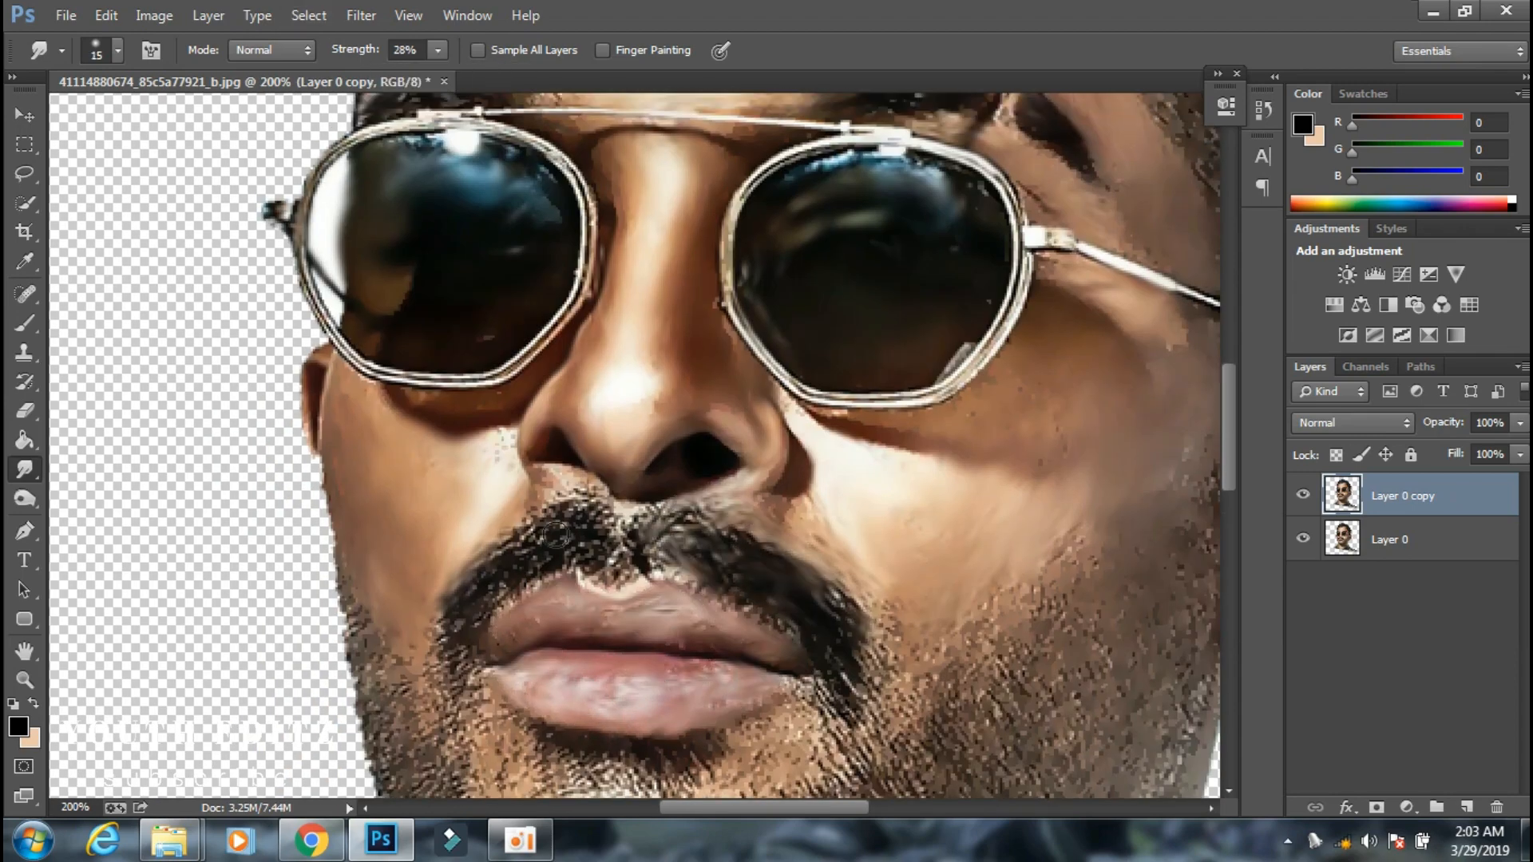
{"action": "left_click_drag", "start_coordinate": [556, 535], "coordinate": [491, 551]}
Choose the 14 px textured brush tip and smudge the stubble beside the mouth corner downward.
{"action": "scroll", "coordinate": [559, 519], "scroll_direction": "down", "scroll_amount": 4}
{"action": "left_click", "coordinate": [118, 50]}
{"action": "left_click", "coordinate": [192, 314]}
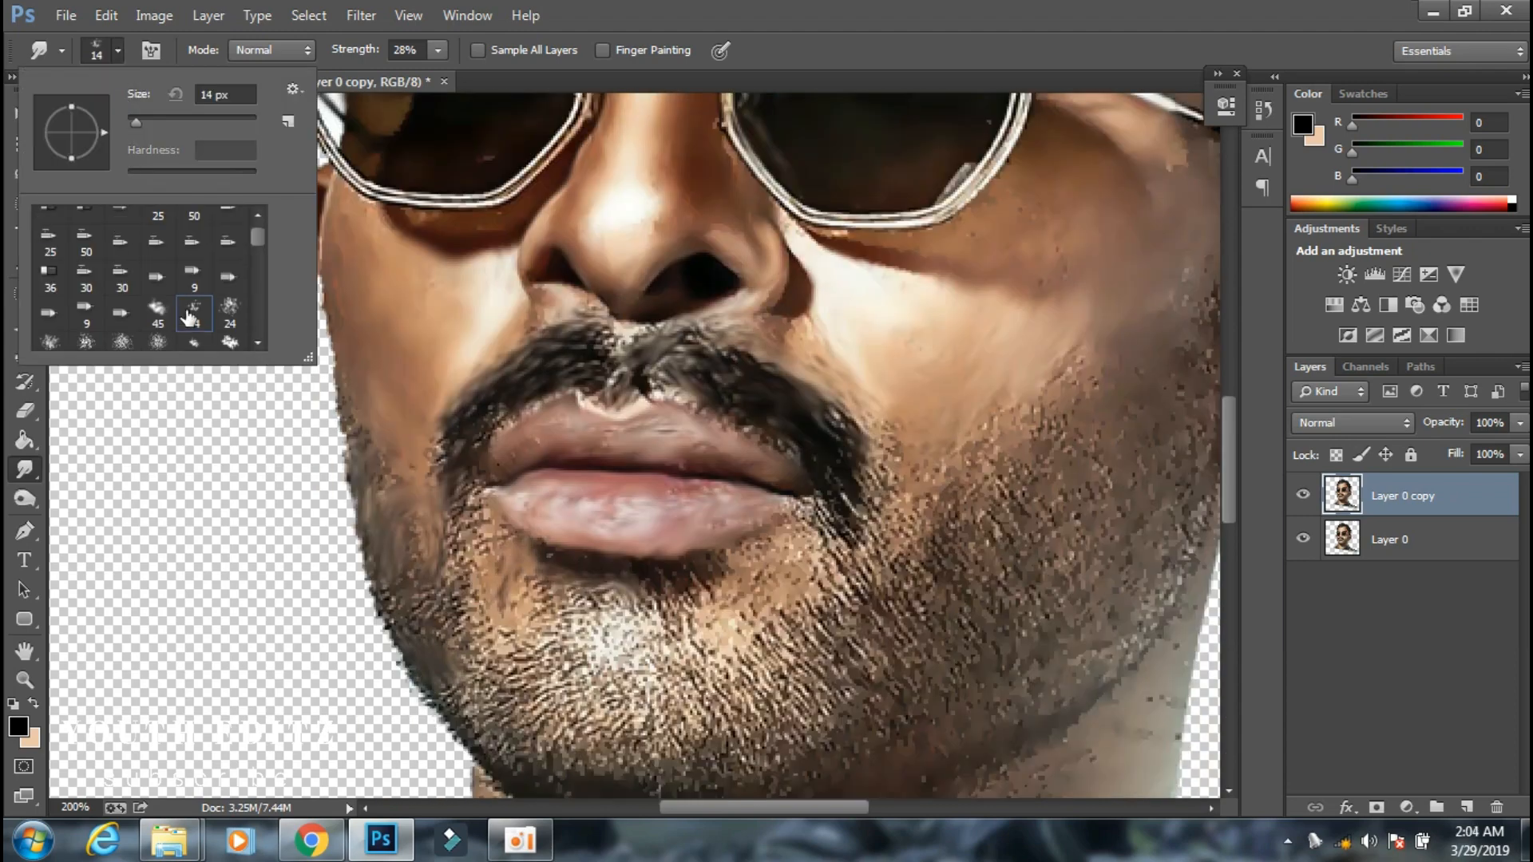
{"action": "key", "text": "Return"}
{"action": "scroll", "coordinate": [559, 479], "scroll_direction": "down", "scroll_amount": 2}
{"action": "left_click_drag", "start_coordinate": [453, 479], "coordinate": [454, 527]}
{"action": "scroll", "coordinate": [479, 479], "scroll_direction": "down", "scroll_amount": 2}
Switch to a soft round brush tip and smudge the moustache's drooping end down into the beard.
{"action": "left_click", "coordinate": [118, 50]}
{"action": "scroll", "coordinate": [141, 320], "scroll_direction": "down", "scroll_amount": 2}
{"action": "left_click", "coordinate": [136, 324]}
{"action": "key", "text": "Return"}
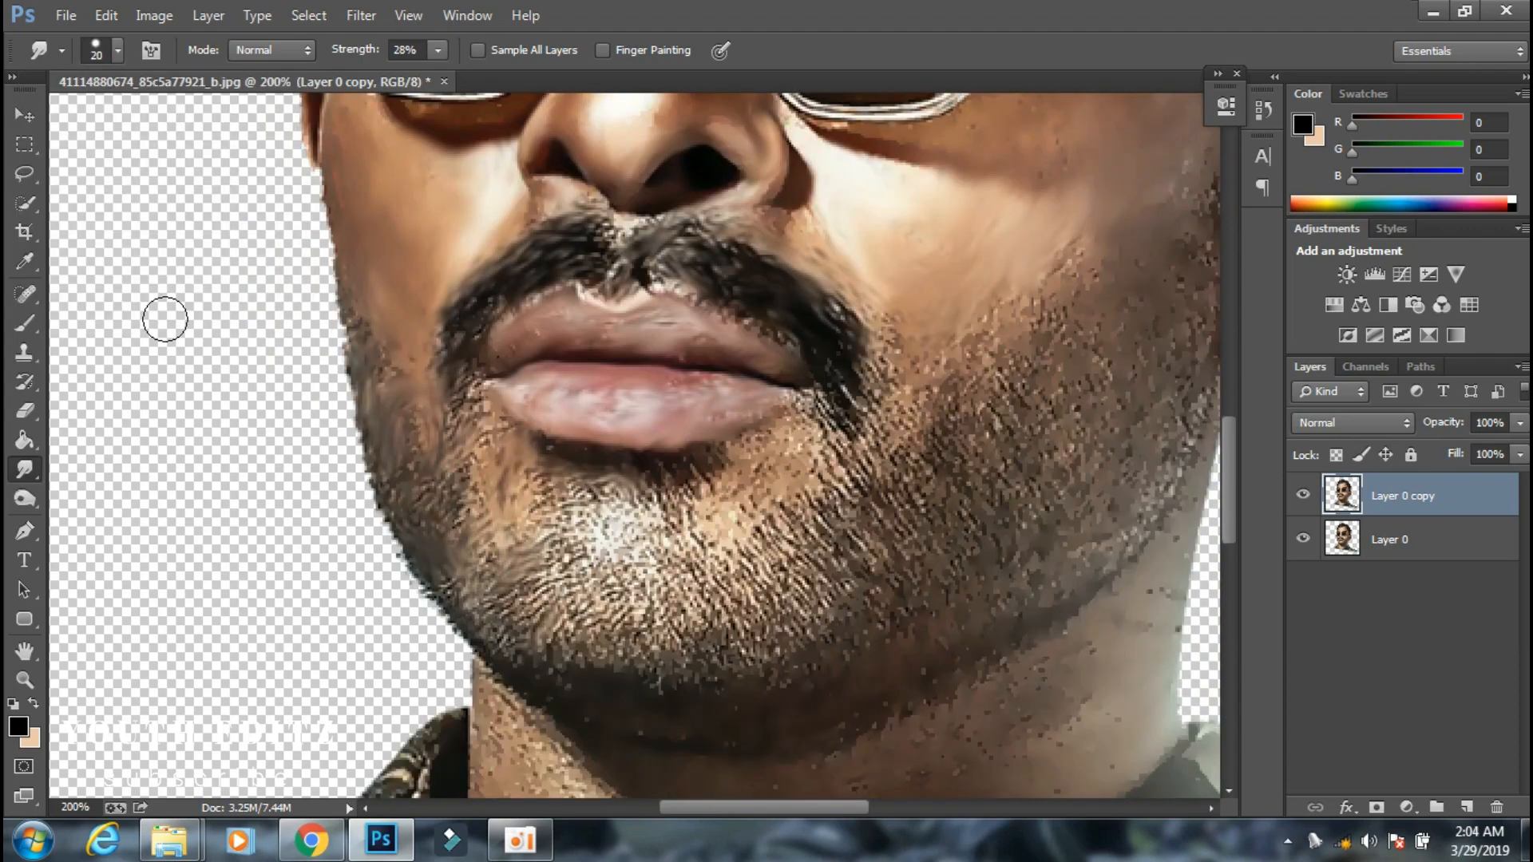
{"action": "scroll", "coordinate": [165, 319], "scroll_direction": "up", "scroll_amount": 1}
{"action": "left_click_drag", "start_coordinate": [850, 395], "coordinate": [886, 487]}
{"action": "scroll", "coordinate": [559, 558], "scroll_direction": "up", "scroll_amount": 2}
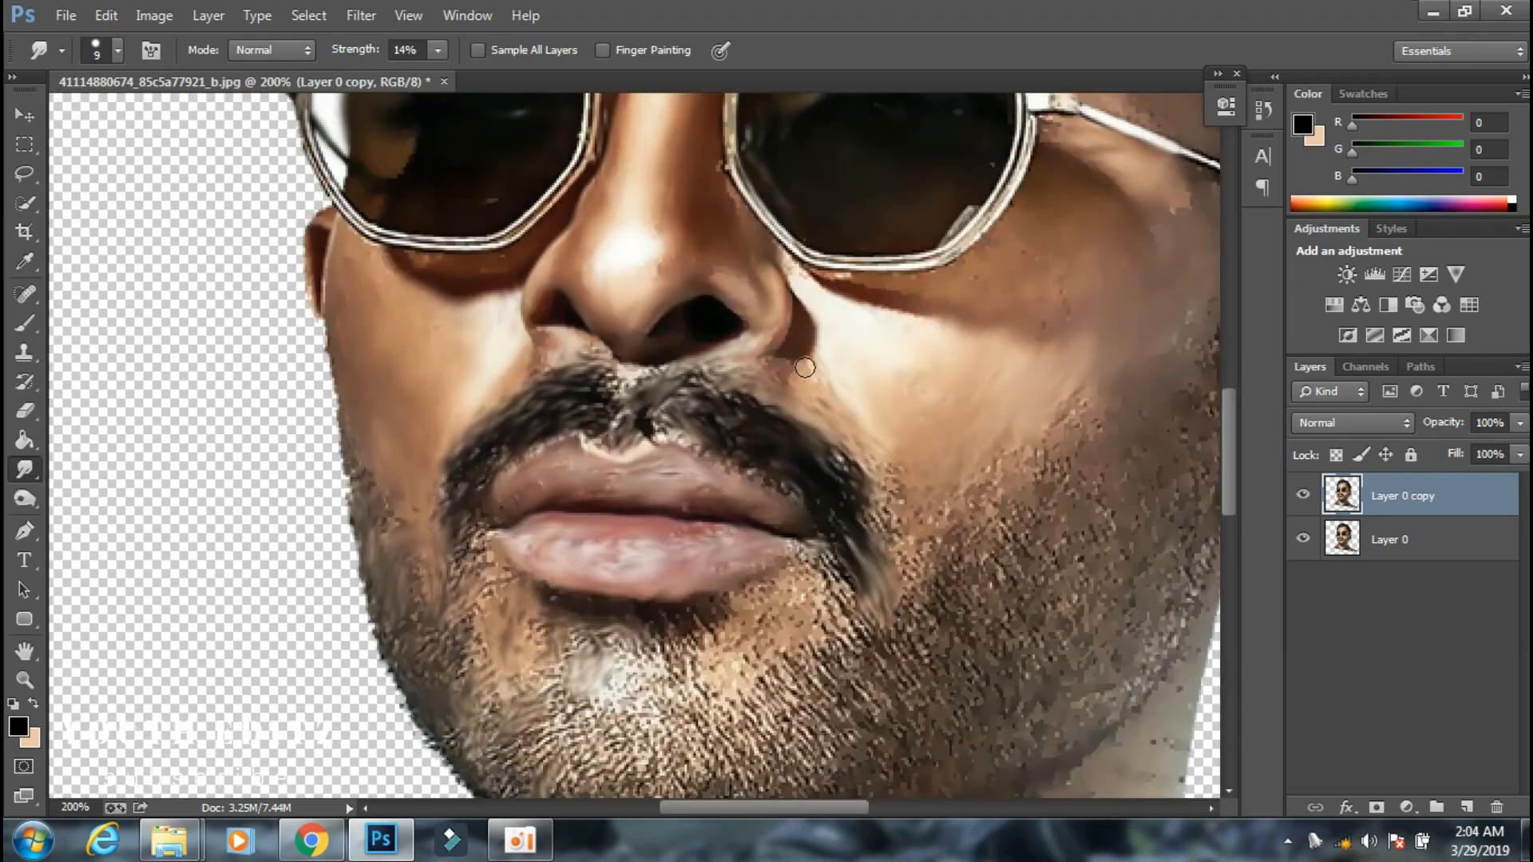
Smudge the beard stubble below the mouth along its growth direction with a size 9 brush at 14% strength.
{"action": "scroll", "coordinate": [966, 319], "scroll_direction": "right", "scroll_amount": 3}
{"action": "mouse_move", "coordinate": [679, 520]}
{"action": "left_mouse_down"}
{"action": "mouse_move", "coordinate": [644, 544]}
{"action": "mouse_move", "coordinate": [651, 605]}
{"action": "left_mouse_up"}
{"action": "scroll", "coordinate": [387, 552], "scroll_direction": "down", "scroll_amount": 1}
{"action": "scroll", "coordinate": [387, 552], "scroll_direction": "down", "scroll_amount": 1}
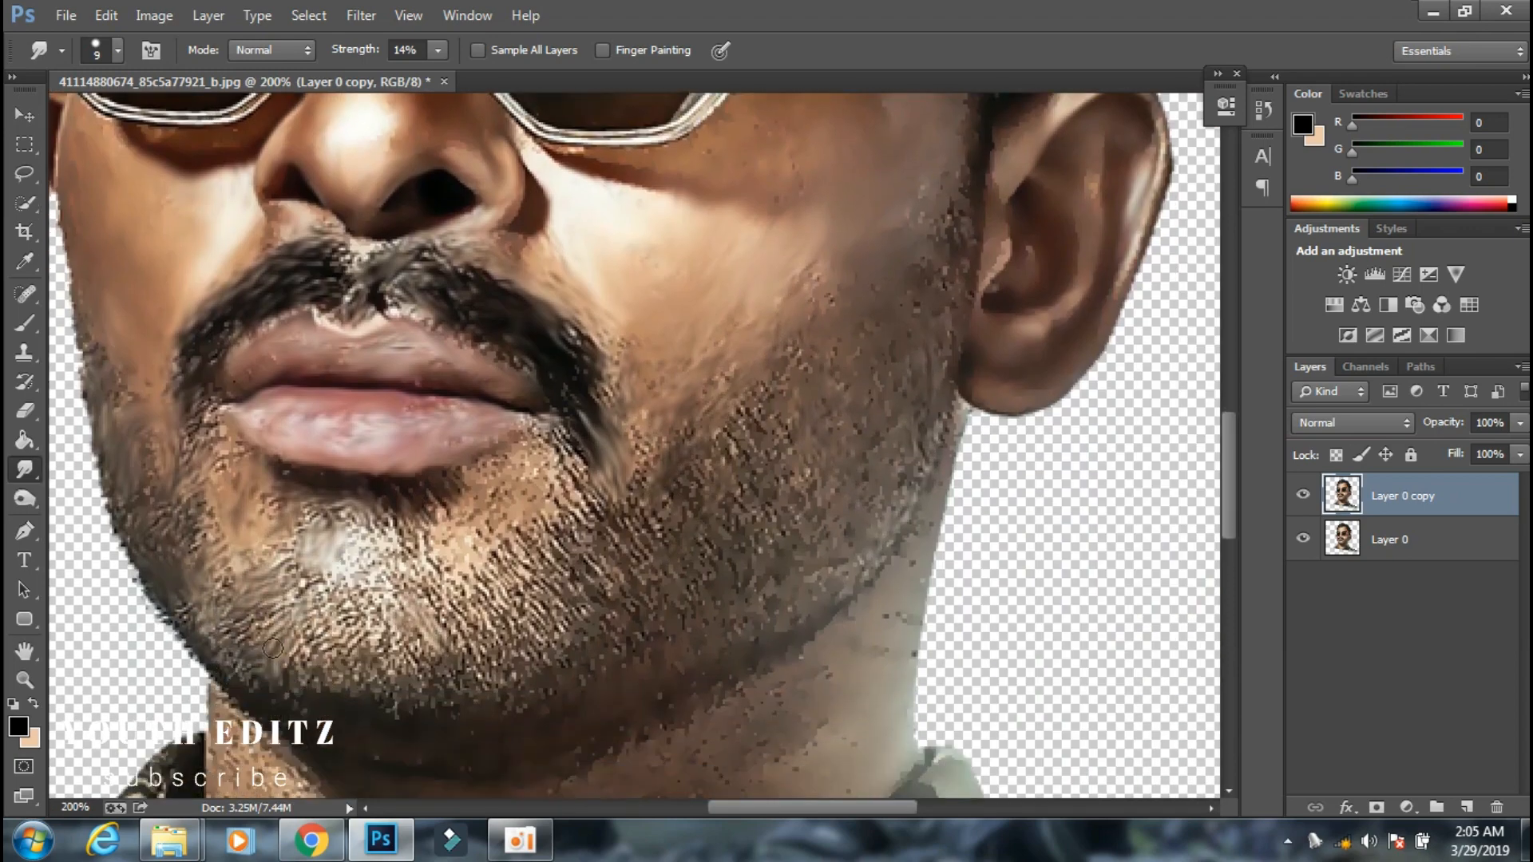
Enlarge the Smudge brush to size 20 and smooth the neck skin down to the shirt collar at 14% strength.
{"action": "key", "text": "bracketright"}
{"action": "key", "text": "bracketright"}
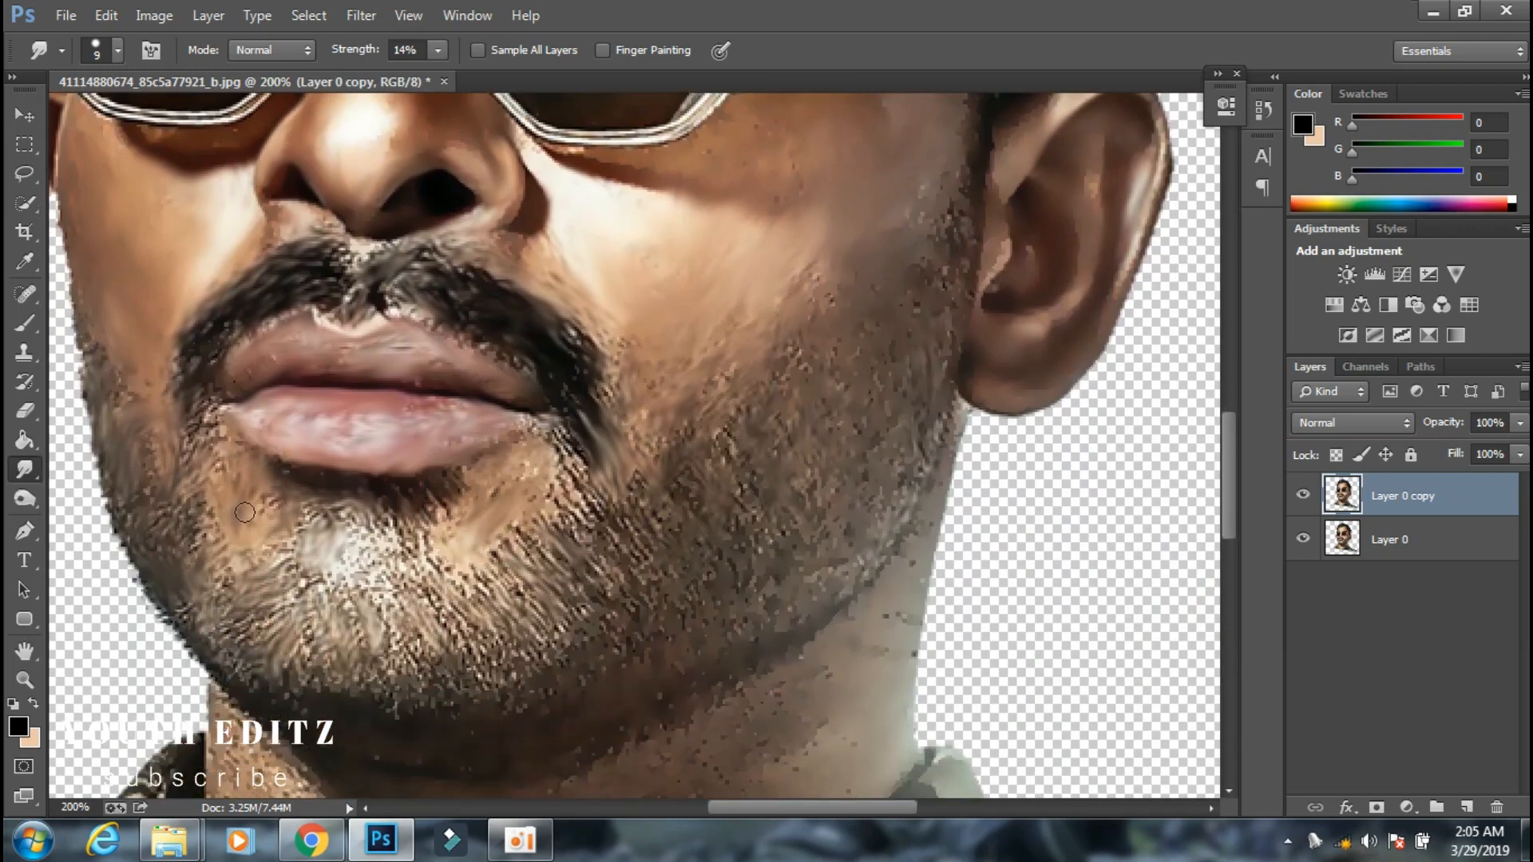
{"action": "scroll", "coordinate": [415, 559], "scroll_direction": "down", "scroll_amount": 7}
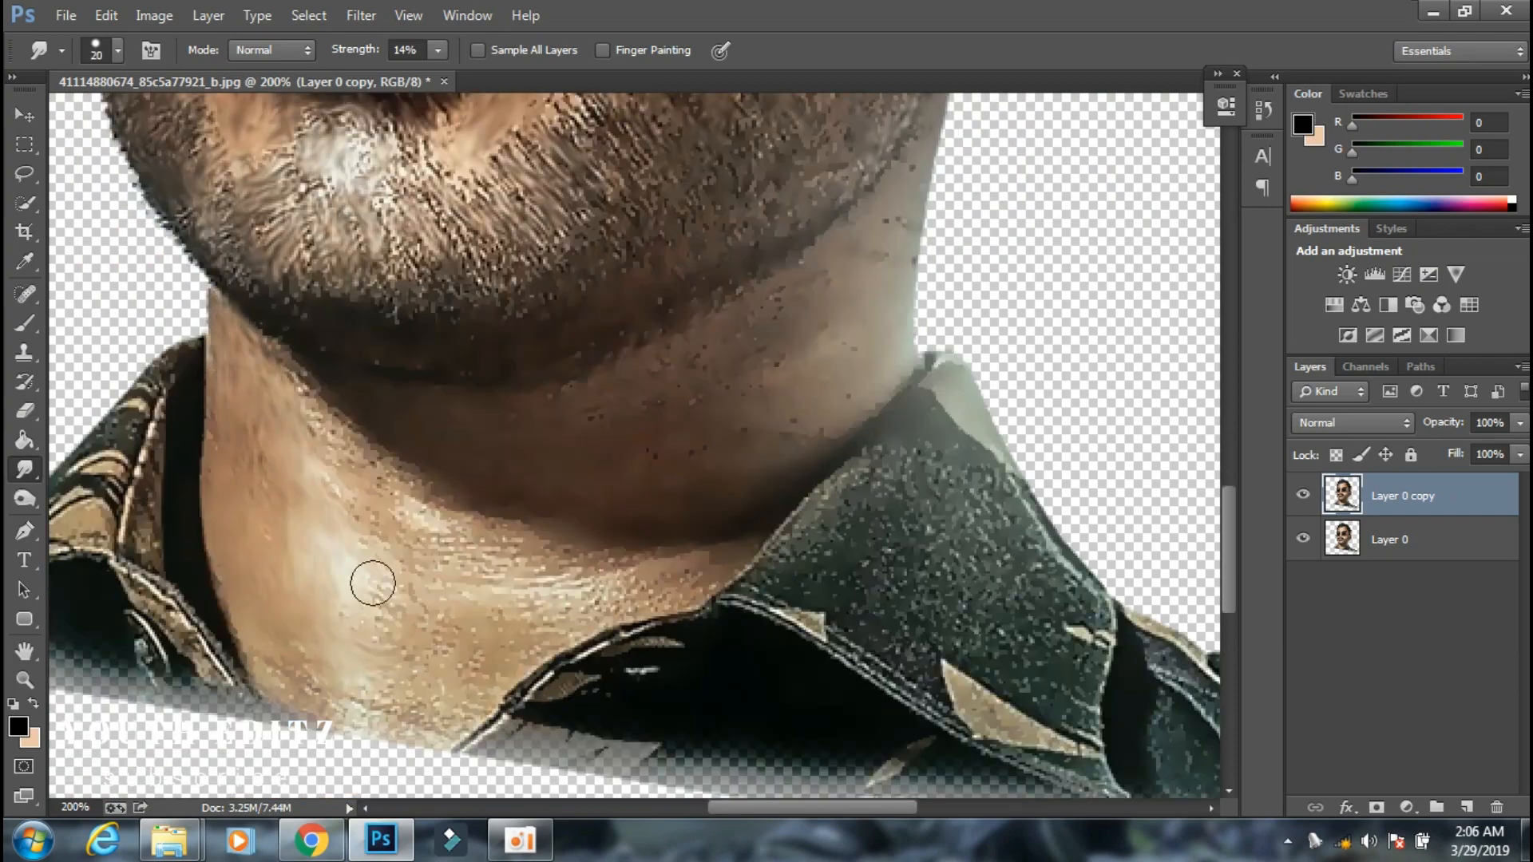
{"action": "left_click_drag", "start_coordinate": [373, 583], "coordinate": [404, 639]}
{"action": "left_click_drag", "start_coordinate": [424, 503], "coordinate": [547, 563]}
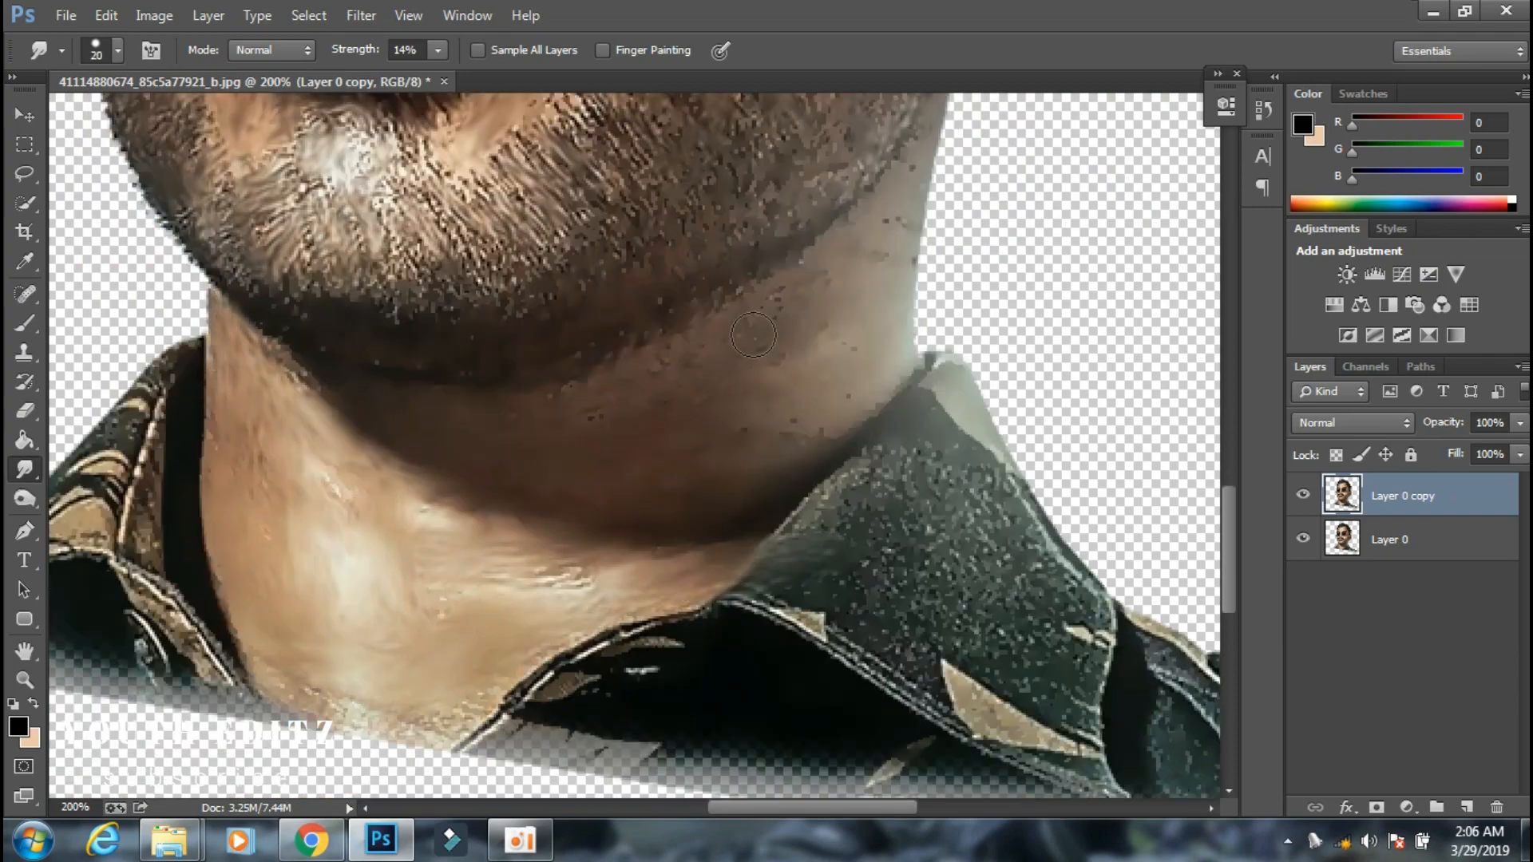
{"action": "left_click_drag", "start_coordinate": [655, 559], "coordinate": [539, 583]}
{"action": "left_click_drag", "start_coordinate": [663, 627], "coordinate": [495, 710]}
{"action": "scroll", "coordinate": [671, 615], "scroll_direction": "up", "scroll_amount": 4}
{"action": "scroll", "coordinate": [671, 615], "scroll_direction": "down", "scroll_amount": 1}
{"action": "scroll", "coordinate": [631, 303], "scroll_direction": "up", "scroll_amount": 1}
{"action": "left_click_drag", "start_coordinate": [435, 559], "coordinate": [319, 565]}
{"action": "scroll", "coordinate": [501, 479], "scroll_direction": "down", "scroll_amount": 3}
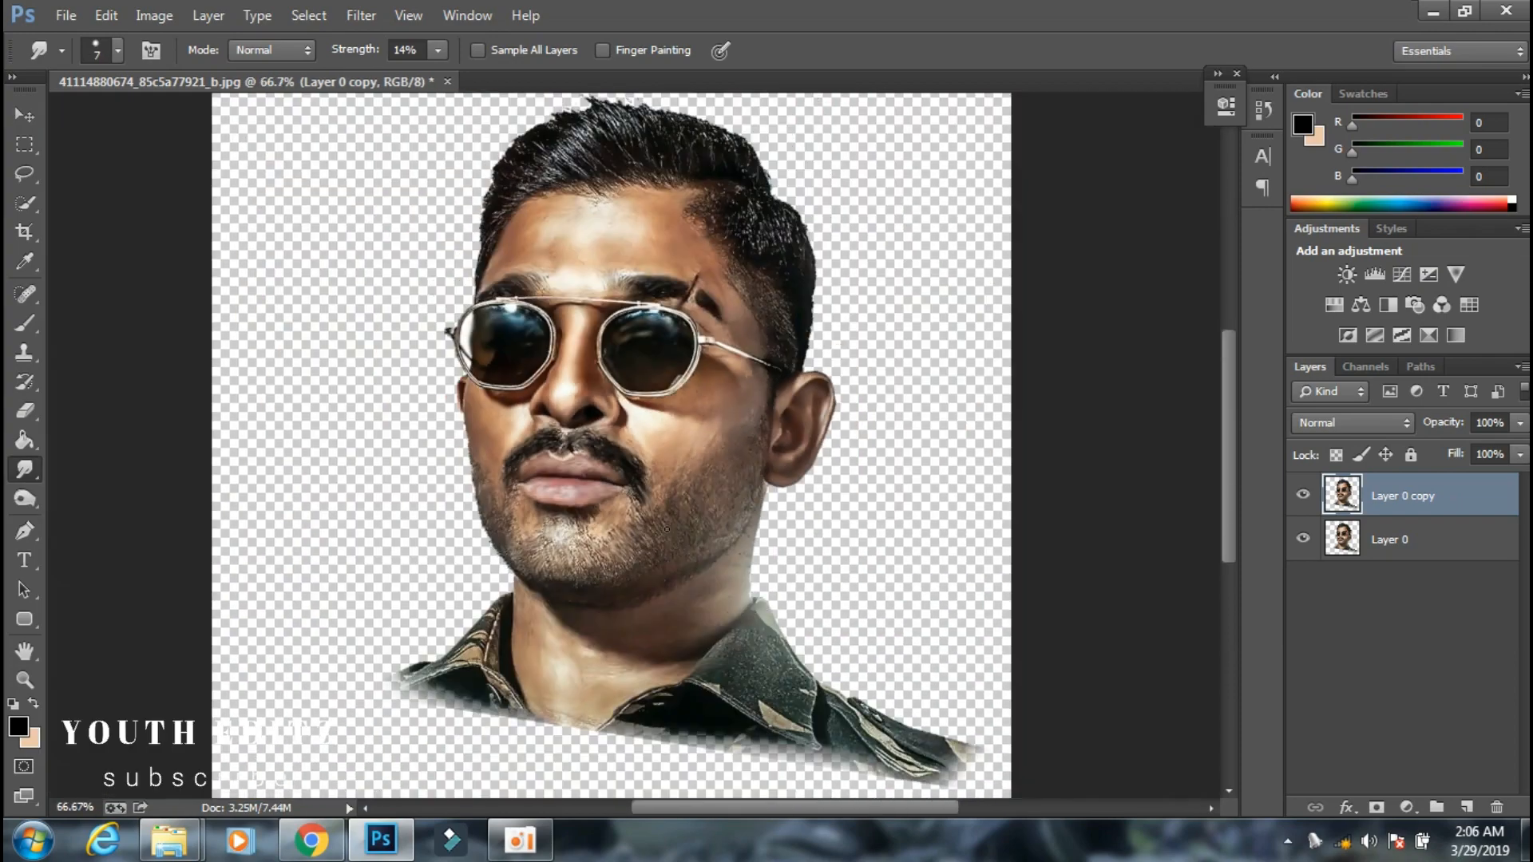
Compare the smudged copy with the original, hide Layer 0, and smudge the top hair outward using a 59 px scattered brush.
{"action": "left_click", "coordinate": [1303, 495]}
{"action": "left_click", "coordinate": [1303, 495]}
{"action": "scroll", "coordinate": [618, 400], "scroll_direction": "up", "scroll_amount": 4}
{"action": "scroll", "coordinate": [702, 154], "scroll_direction": "down", "scroll_amount": 2}
{"action": "left_click", "coordinate": [117, 50]}
{"action": "left_click", "coordinate": [171, 303]}
{"action": "left_click_drag", "start_coordinate": [638, 215], "coordinate": [559, 176]}
{"action": "left_click", "coordinate": [1303, 539]}
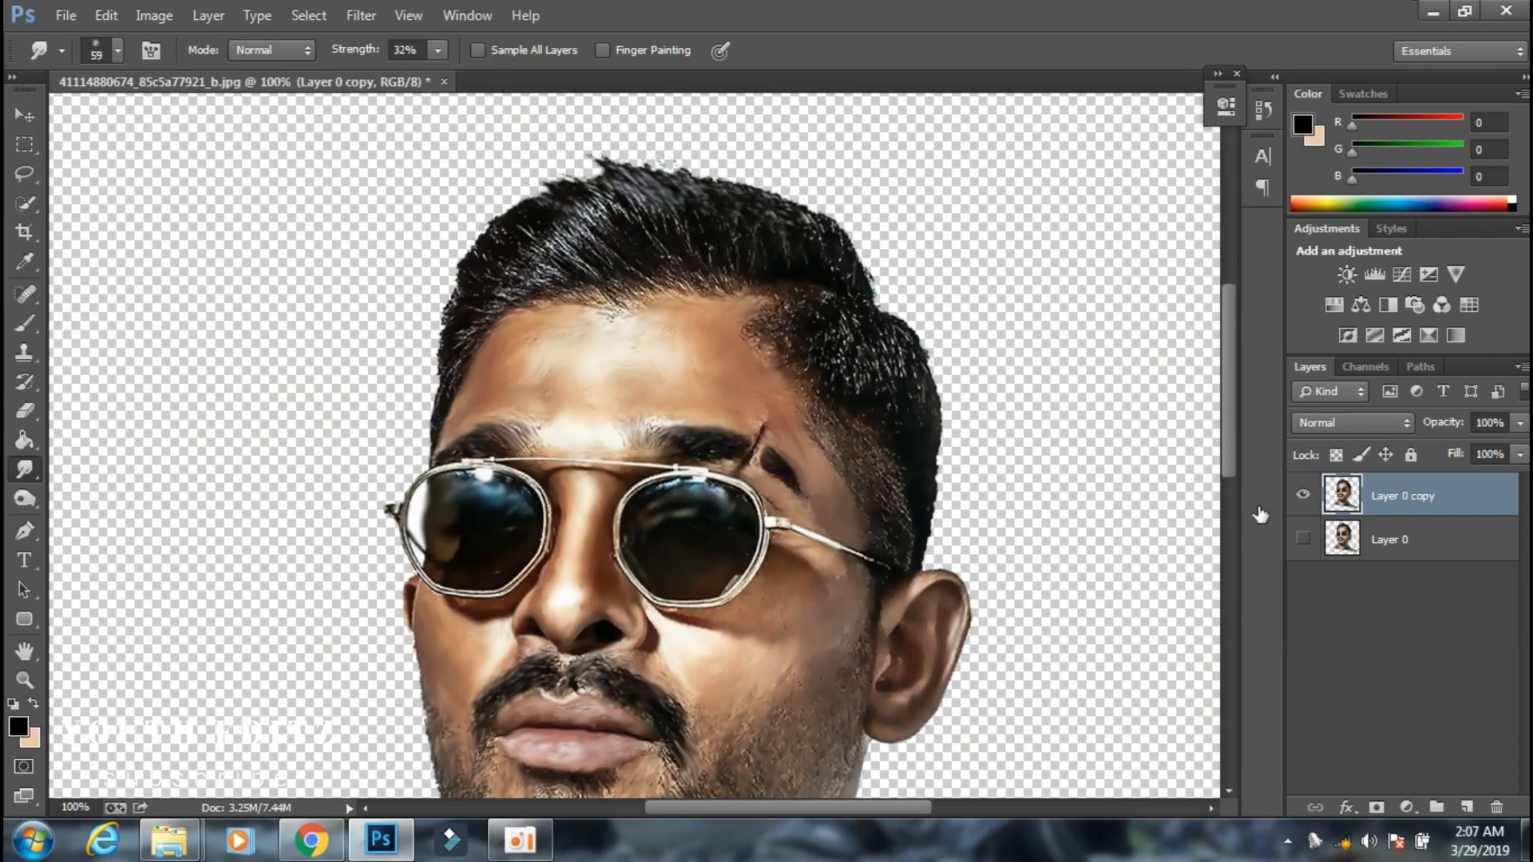
{"action": "left_click_drag", "start_coordinate": [559, 247], "coordinate": [479, 207]}
{"action": "scroll", "coordinate": [622, 301], "scroll_direction": "up", "scroll_amount": 1}
Raise the smudge strength to 47% and smudge the front and top hair outward along its growth direction.
{"action": "left_click", "coordinate": [438, 51]}
{"action": "left_click_drag", "start_coordinate": [423, 78], "coordinate": [453, 78]}
{"action": "left_click_drag", "start_coordinate": [344, 336], "coordinate": [240, 319]}
{"action": "scroll", "coordinate": [319, 343], "scroll_direction": "up", "scroll_amount": 2}
{"action": "scroll", "coordinate": [537, 239], "scroll_direction": "up", "scroll_amount": 1}
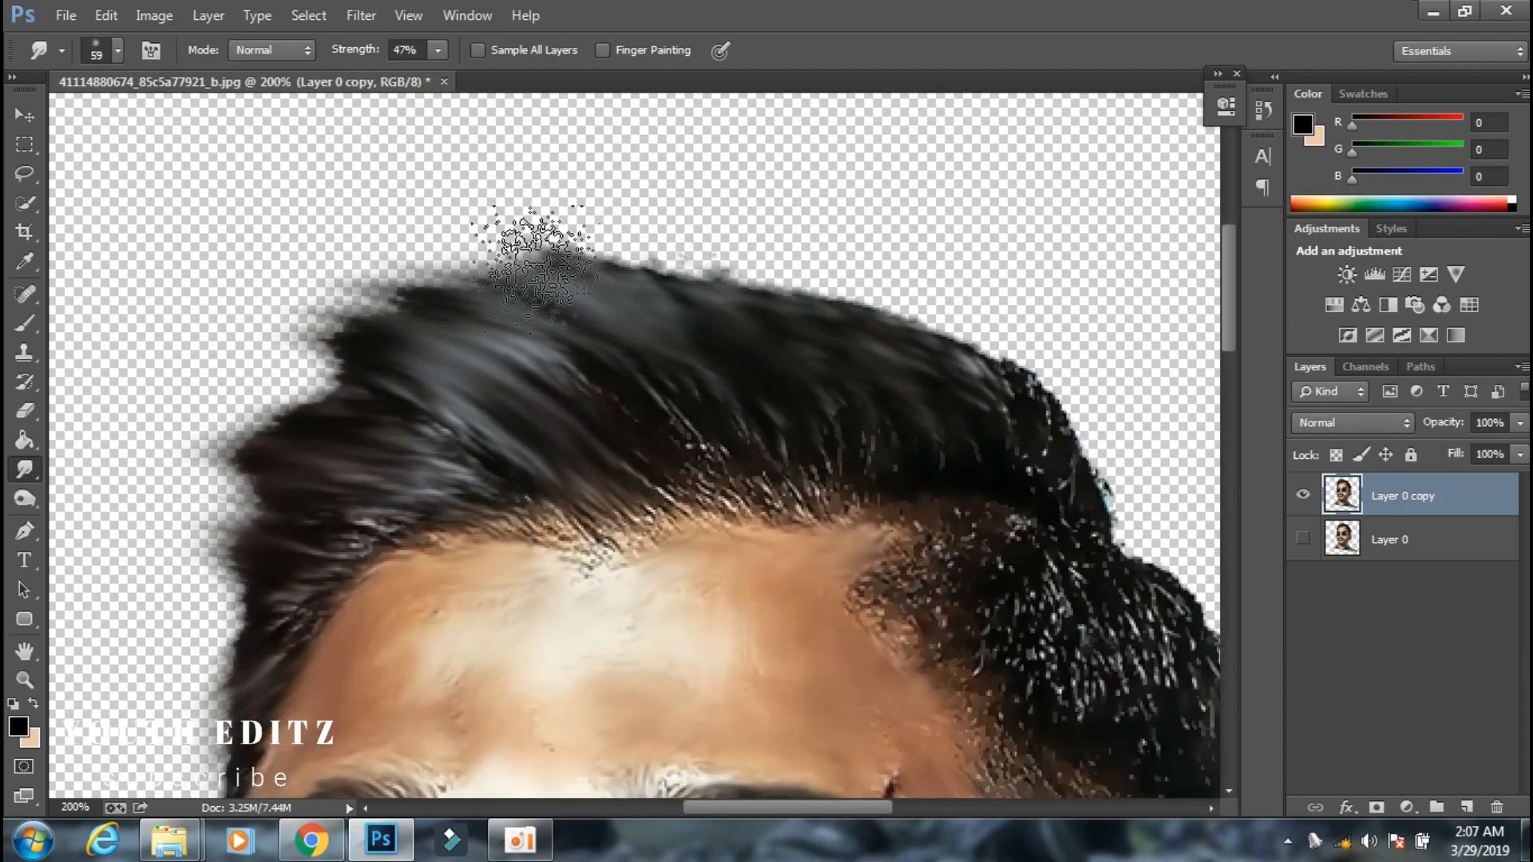
Smudge the hair on the crown and the side of the head, reducing the brush to 40 px.
{"action": "left_click_drag", "start_coordinate": [1038, 471], "coordinate": [942, 351]}
{"action": "scroll", "coordinate": [631, 399], "scroll_direction": "right", "scroll_amount": 4}
{"action": "scroll", "coordinate": [631, 400], "scroll_direction": "down", "scroll_amount": 2}
{"action": "left_click_drag", "start_coordinate": [862, 591], "coordinate": [798, 447]}
{"action": "left_click_drag", "start_coordinate": [695, 342], "coordinate": [607, 431]}
{"action": "scroll", "coordinate": [511, 343], "scroll_direction": "up", "scroll_amount": 1}
{"action": "key", "text": "bracketleft"}
{"action": "key", "text": "bracketleft"}
{"action": "left_click_drag", "start_coordinate": [417, 363], "coordinate": [319, 335]}
Switch to a 40 px soft round tip with 0% hardness and smooth the remaining hair along the hairline.
{"action": "left_click", "coordinate": [117, 51]}
{"action": "left_click", "coordinate": [48, 224]}
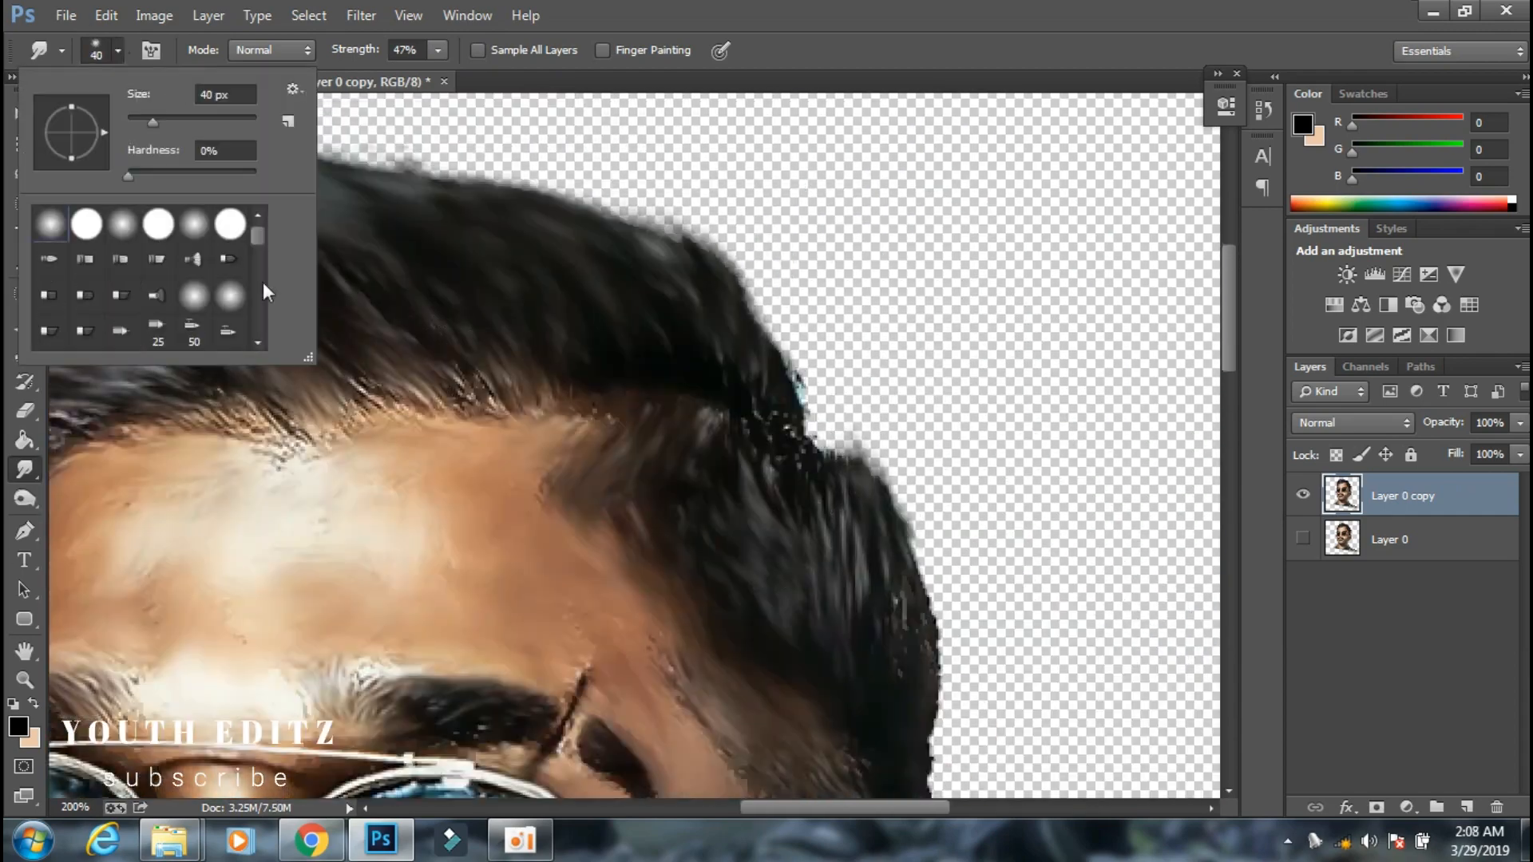
{"action": "left_click_drag", "start_coordinate": [495, 407], "coordinate": [423, 360]}
{"action": "scroll", "coordinate": [431, 399], "scroll_direction": "right", "scroll_amount": 2}
{"action": "left_click_drag", "start_coordinate": [663, 367], "coordinate": [447, 327]}
{"action": "scroll", "coordinate": [559, 360], "scroll_direction": "left", "scroll_amount": 5}
{"action": "scroll", "coordinate": [418, 349], "scroll_direction": "down", "scroll_amount": 3}
{"action": "left_click", "coordinate": [1303, 496]}
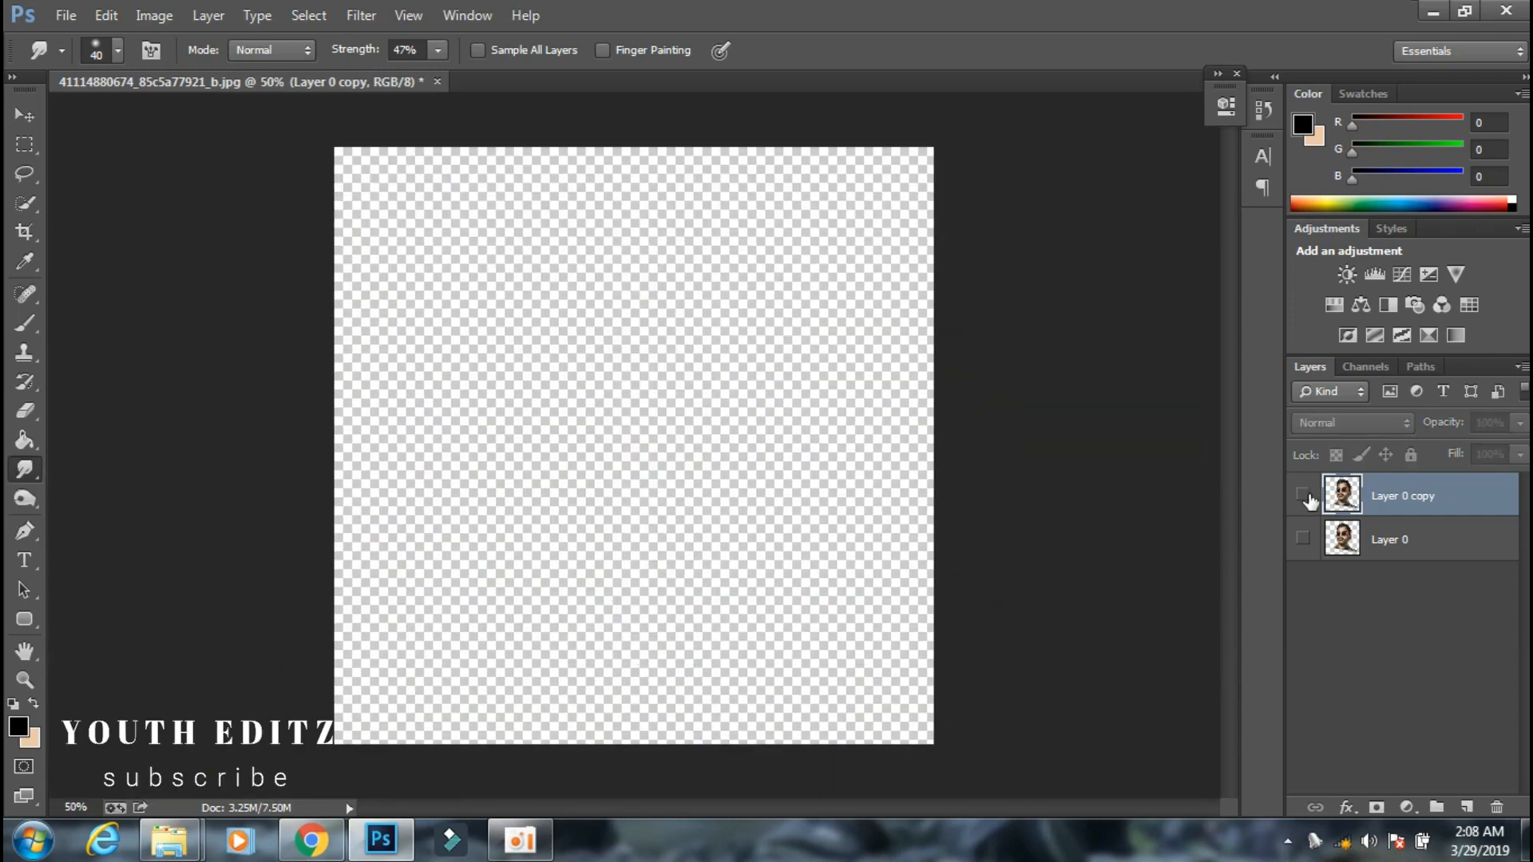
{"action": "left_click", "coordinate": [1303, 496]}
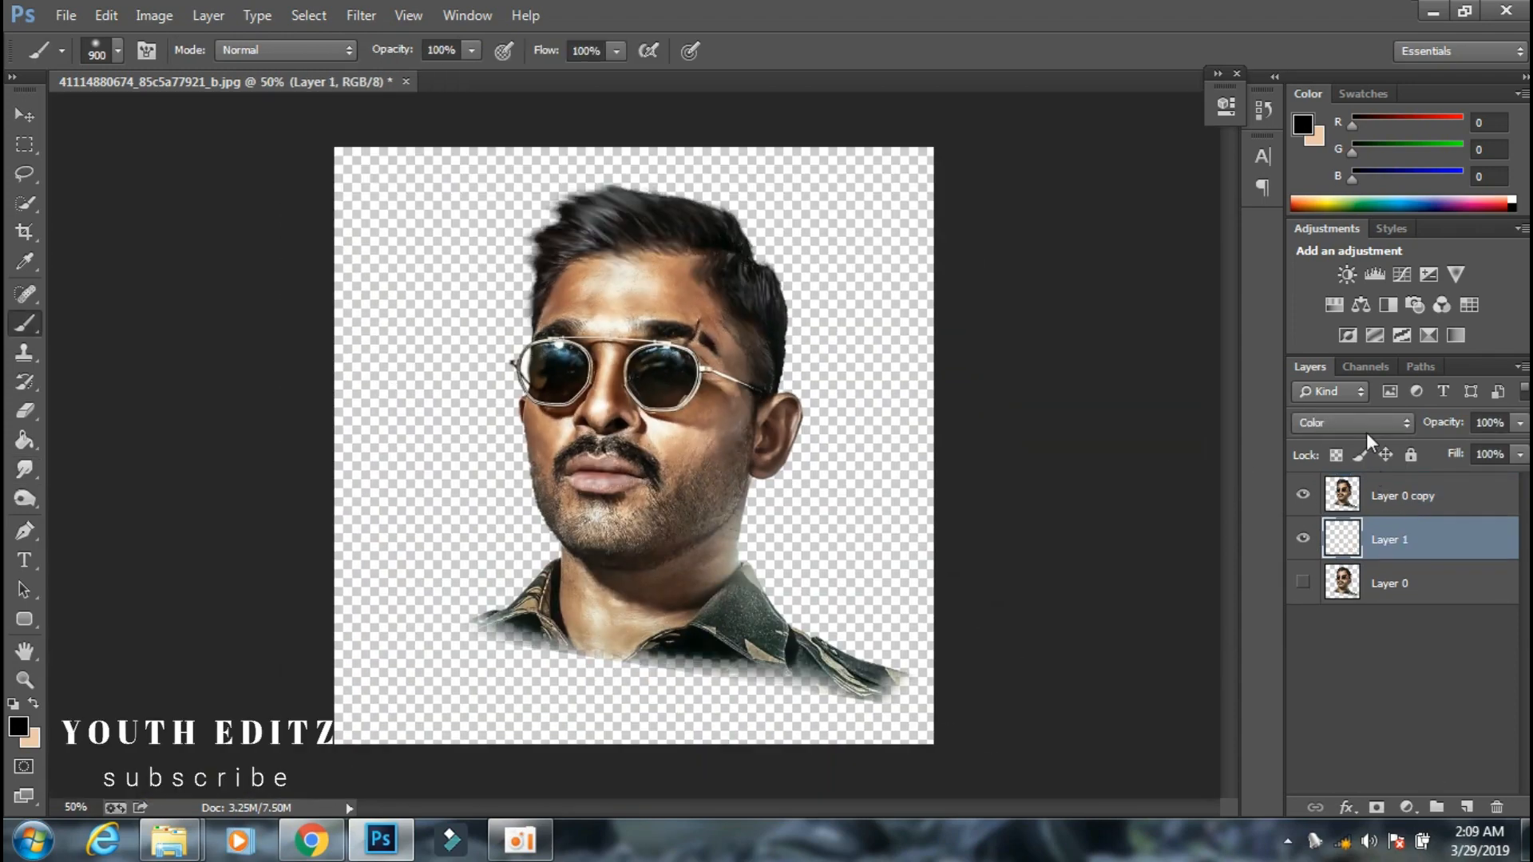
Set Layer 1's blend mode to Color and paint the background dark grey #383838 with a 900 px brush.
{"action": "left_click", "coordinate": [1365, 425]}
{"action": "left_click", "coordinate": [1341, 548]}
{"action": "left_click", "coordinate": [19, 727]}
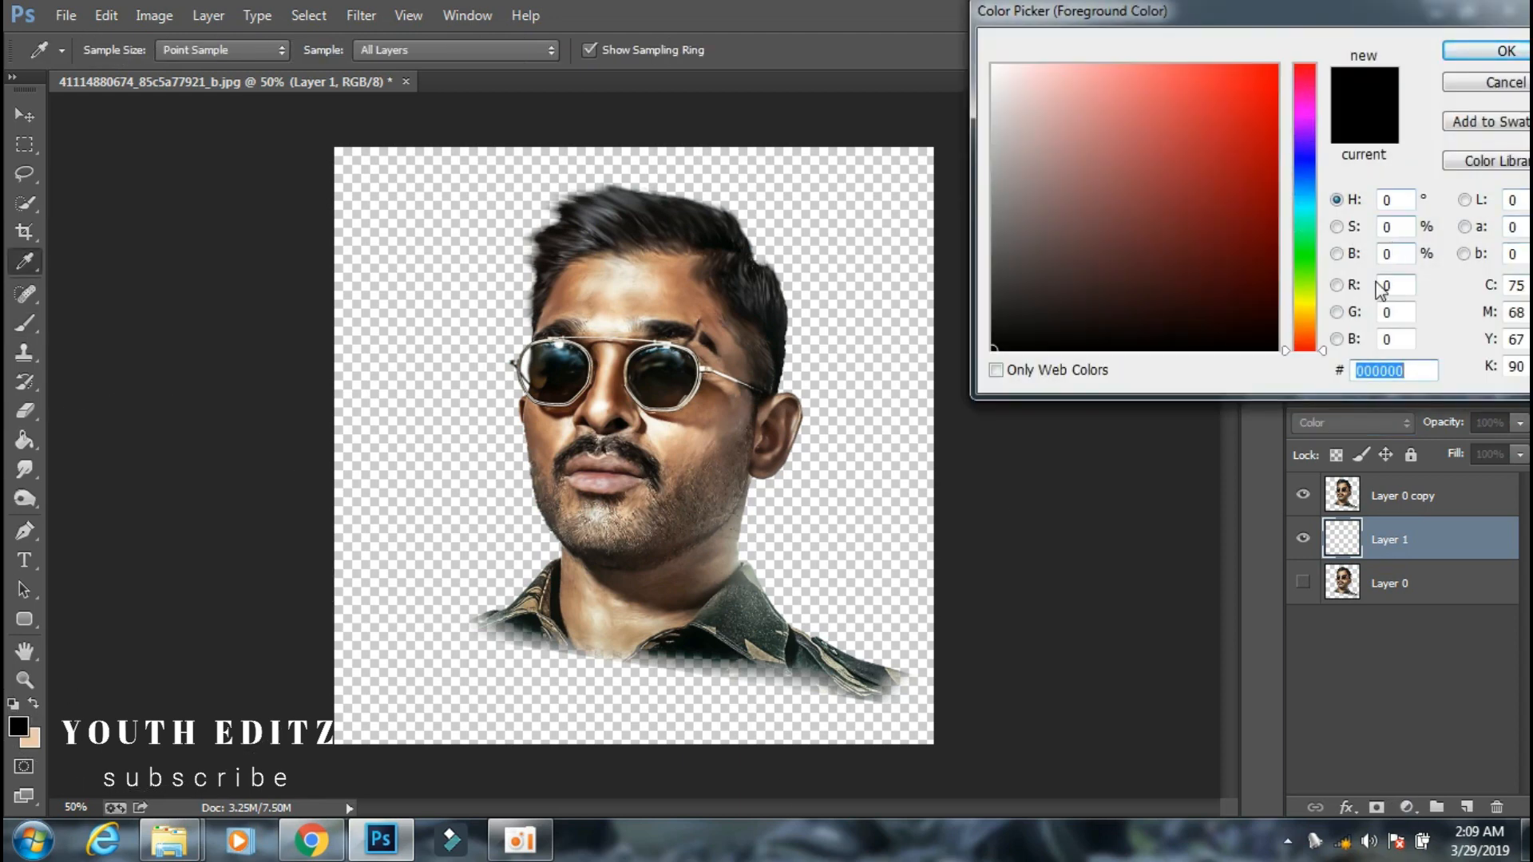
{"action": "left_click", "coordinate": [1337, 286]}
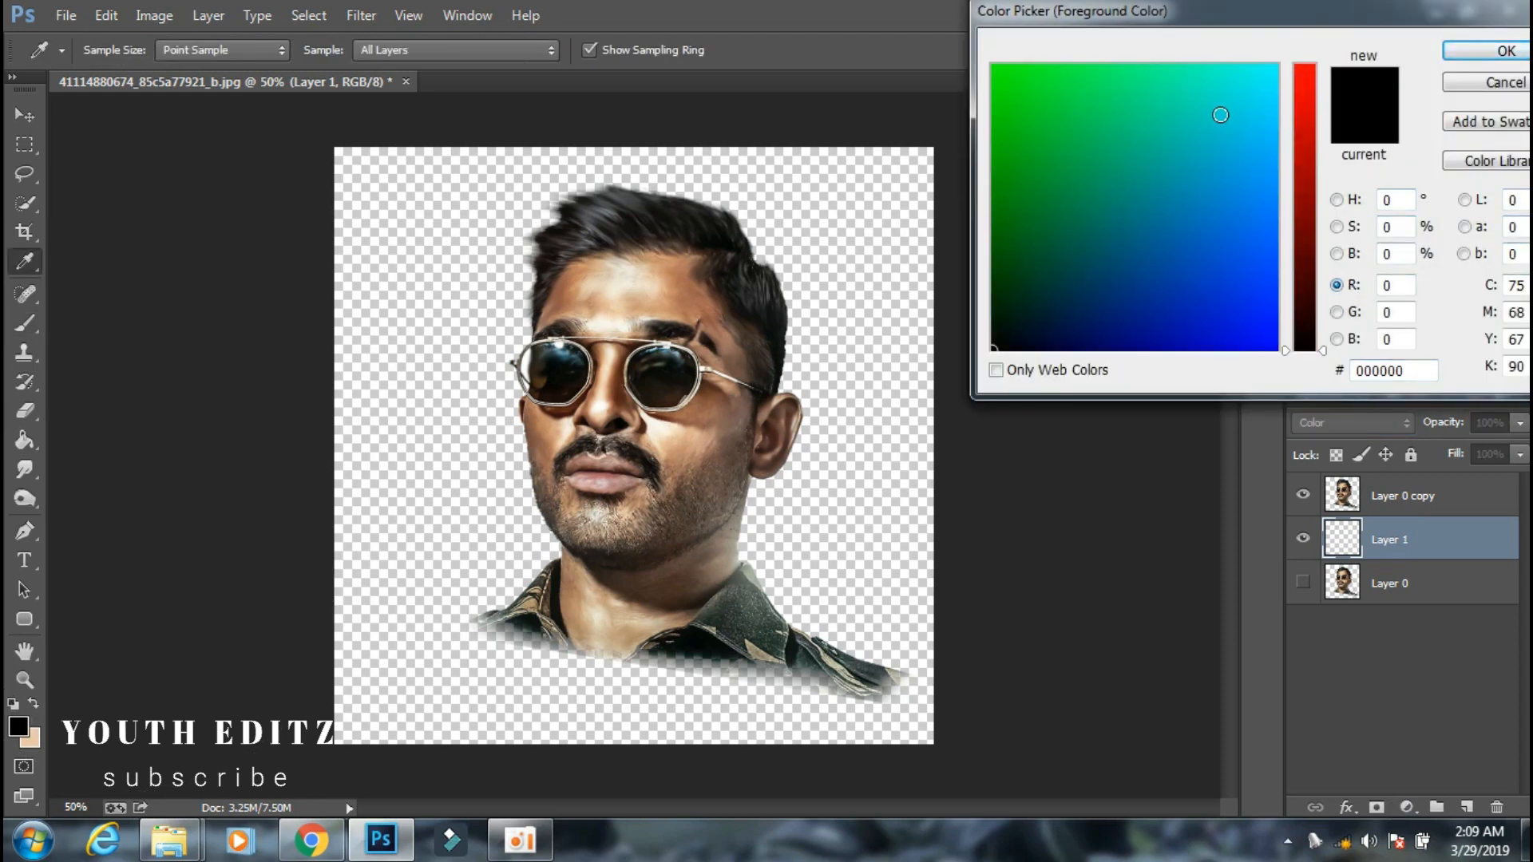
{"action": "left_click", "coordinate": [1214, 114]}
{"action": "left_click", "coordinate": [831, 86]}
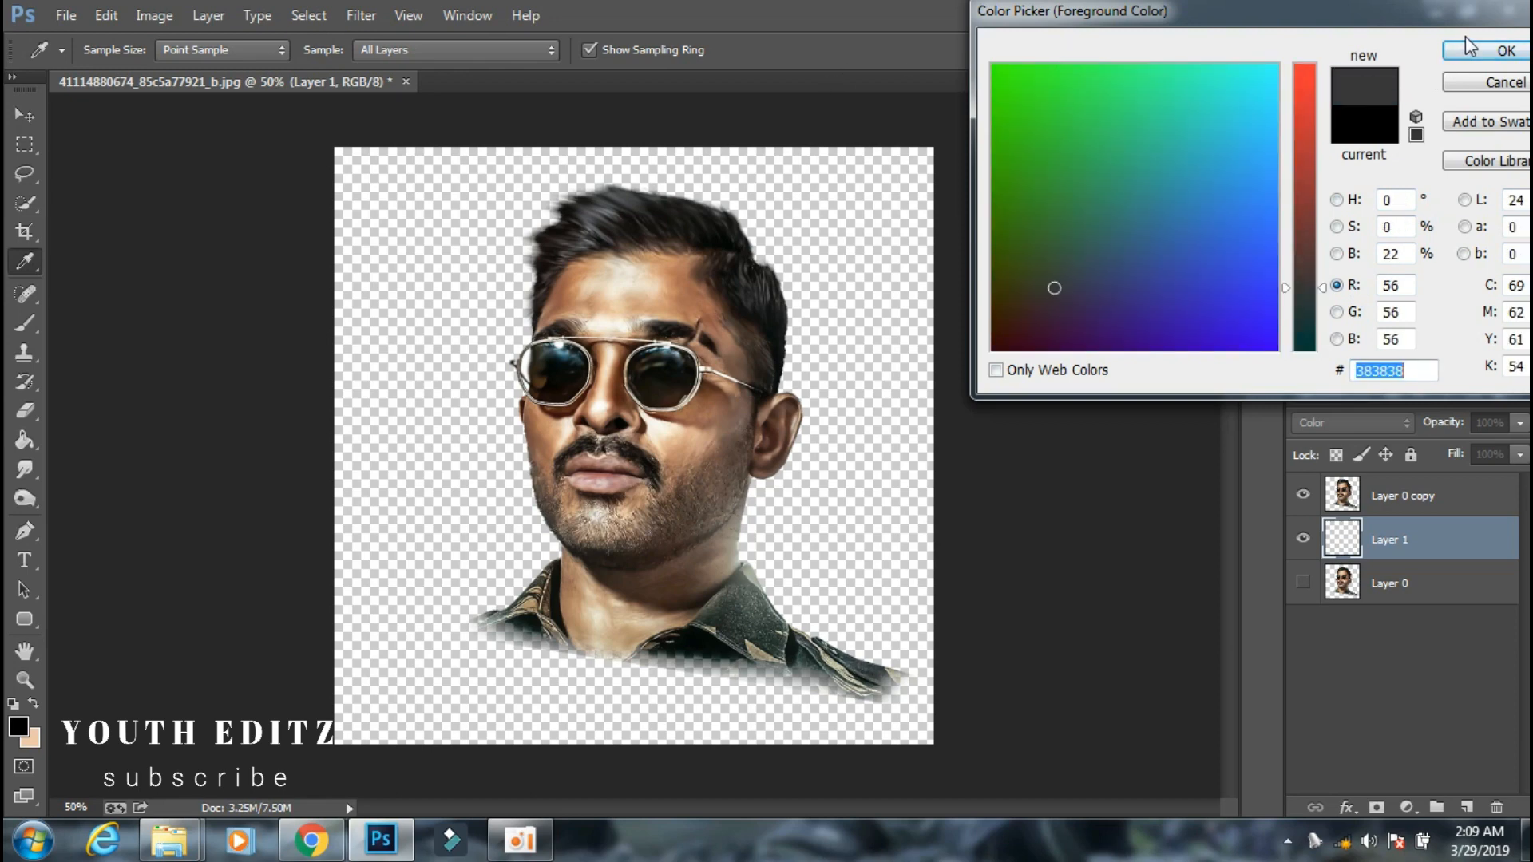
{"action": "left_click", "coordinate": [1486, 50]}
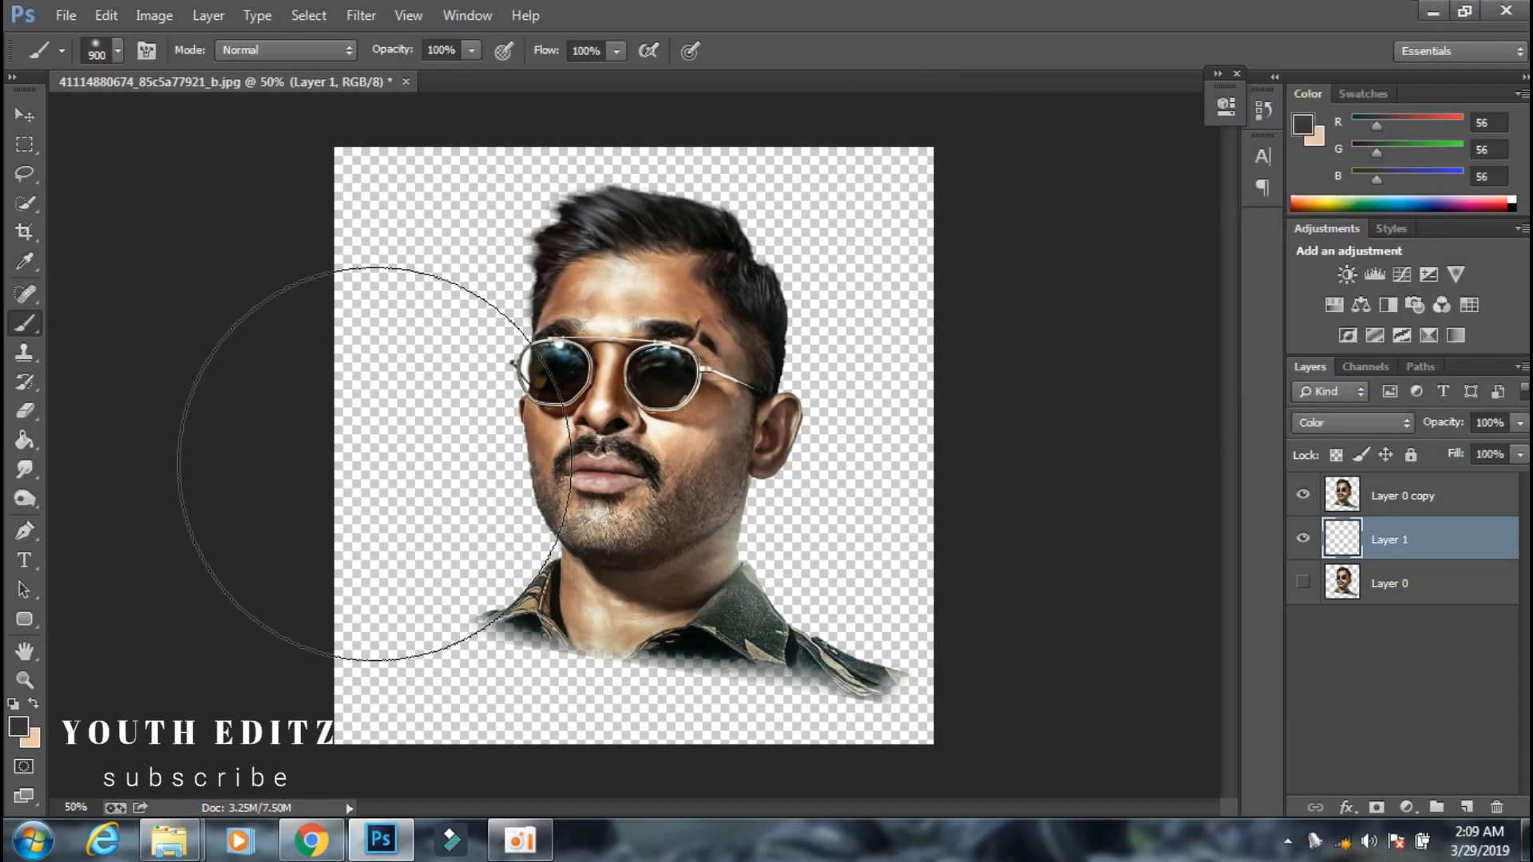
{"action": "mouse_move", "coordinate": [400, 428]}
{"action": "left_mouse_down"}
{"action": "mouse_move", "coordinate": [418, 342]}
{"action": "mouse_move", "coordinate": [701, 198]}
{"action": "mouse_move", "coordinate": [806, 564]}
{"action": "mouse_move", "coordinate": [966, 199]}
{"action": "left_mouse_up"}
Reduce the brush size and paint green #38df1e around the head on Layer 1.
{"action": "left_click", "coordinate": [18, 726]}
{"action": "left_click", "coordinate": [1024, 100]}
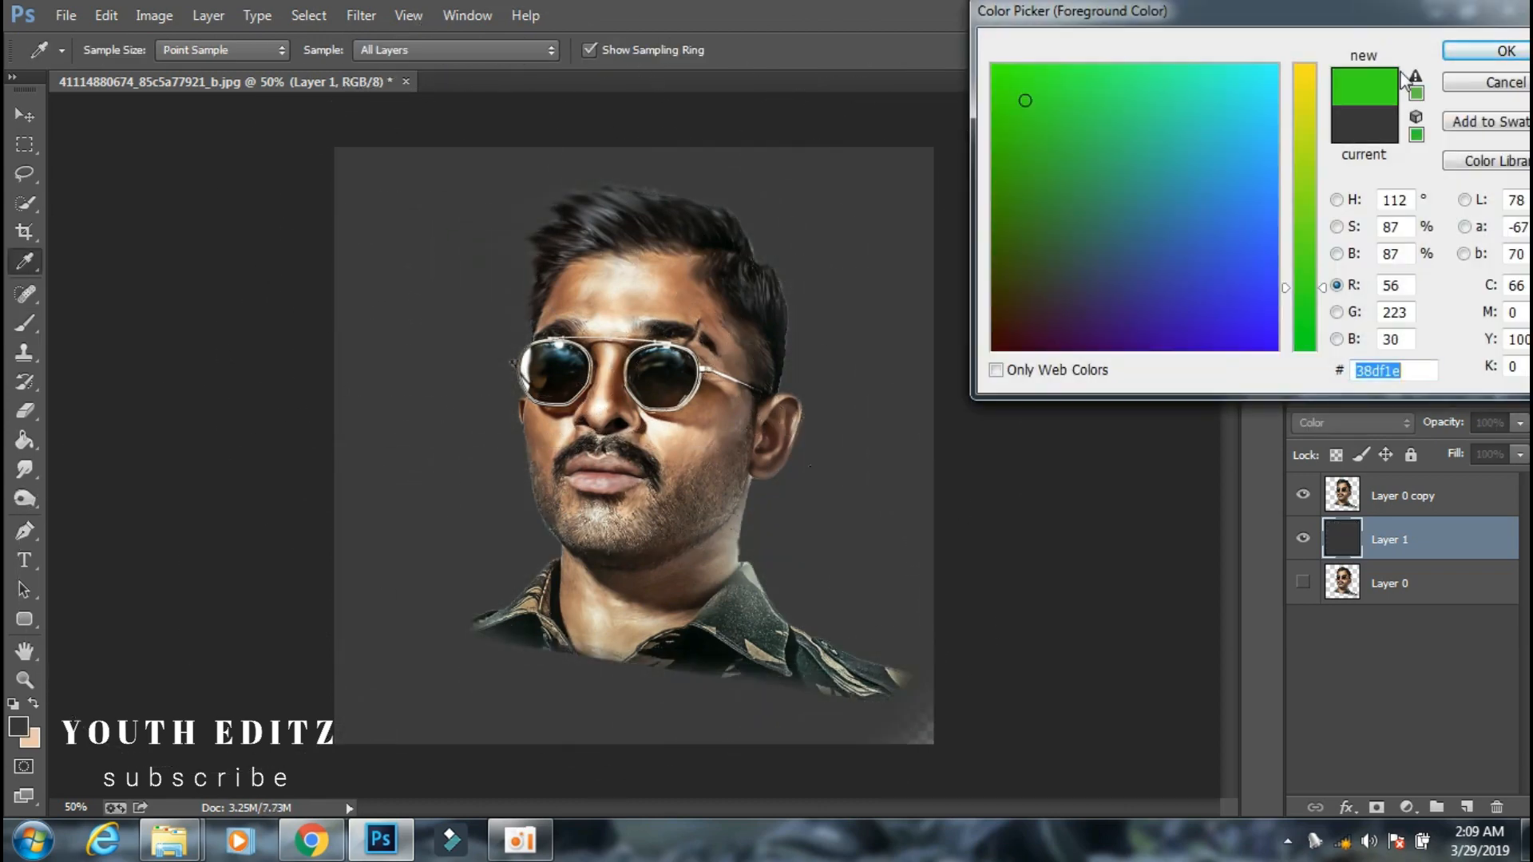
{"action": "left_click", "coordinate": [1487, 50]}
{"action": "key", "text": "bracketleft"}
{"action": "key", "text": "bracketleft"}
{"action": "key", "text": "bracketleft"}
{"action": "key", "text": "bracketleft"}
{"action": "key", "text": "bracketleft"}
{"action": "mouse_move", "coordinate": [757, 448]}
{"action": "left_mouse_down"}
{"action": "mouse_move", "coordinate": [813, 506]}
{"action": "mouse_move", "coordinate": [814, 343]}
{"action": "left_mouse_up"}
Paint blue #383cb6 around the outer edges of the background.
{"action": "left_click", "coordinate": [18, 726]}
{"action": "left_click", "coordinate": [1281, 134]}
{"action": "left_click", "coordinate": [1170, 120]}
{"action": "left_click", "coordinate": [1486, 51]}
{"action": "mouse_move", "coordinate": [934, 511]}
{"action": "left_mouse_down"}
{"action": "mouse_move", "coordinate": [845, 733]}
{"action": "mouse_move", "coordinate": [202, 643]}
{"action": "mouse_move", "coordinate": [296, 722]}
{"action": "mouse_move", "coordinate": [863, 736]}
{"action": "left_mouse_up"}
Paint turquoise down the right side of the background and into the lower-right corner.
{"action": "left_click", "coordinate": [18, 727]}
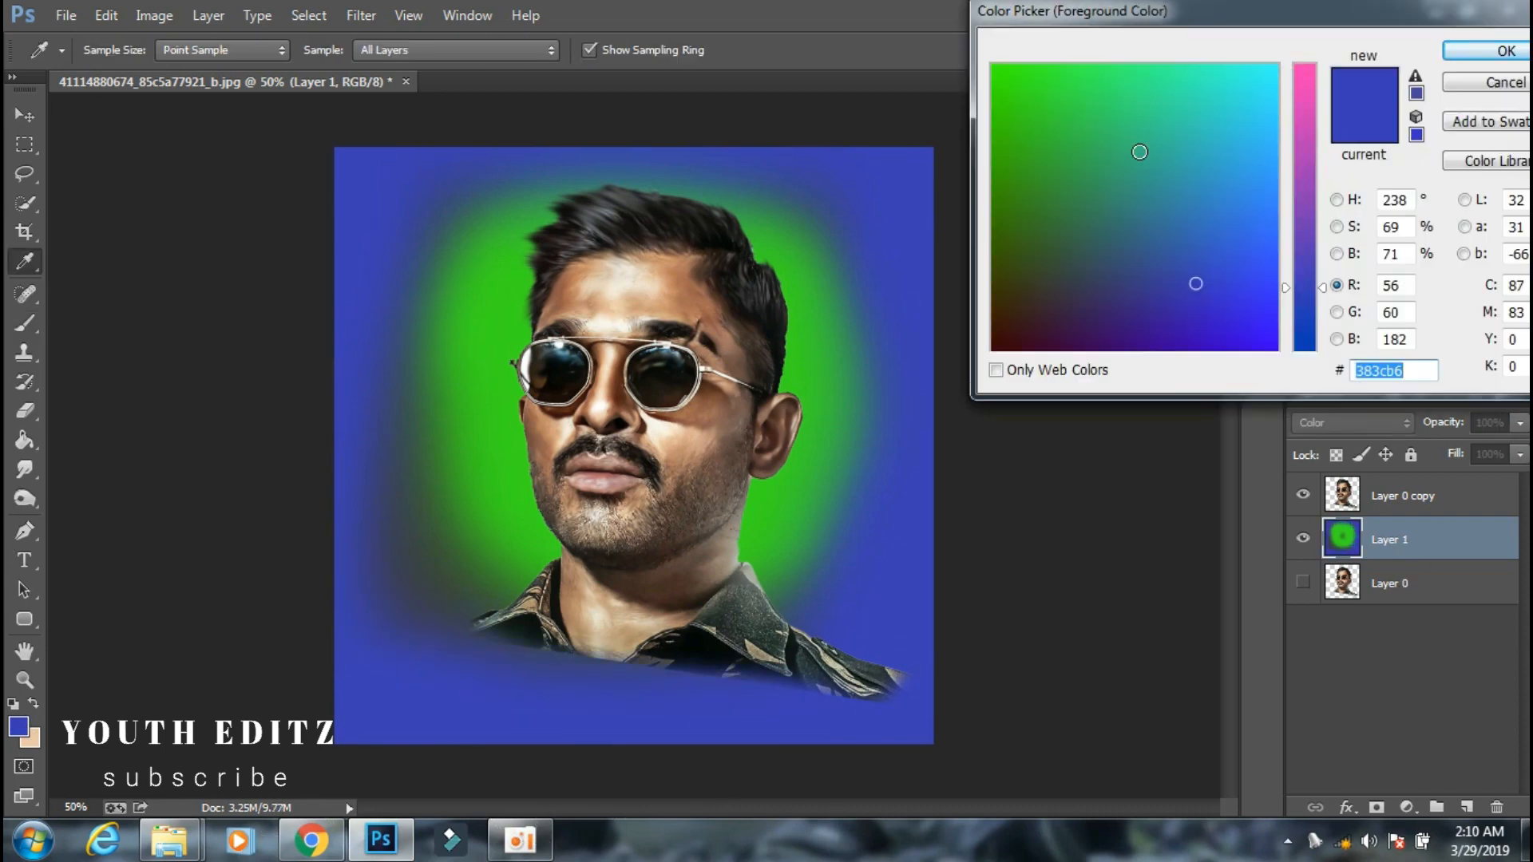
{"action": "left_click", "coordinate": [1211, 80]}
{"action": "left_click", "coordinate": [1455, 55]}
{"action": "mouse_move", "coordinate": [918, 164]}
{"action": "left_mouse_down"}
{"action": "mouse_move", "coordinate": [1002, 510]}
{"action": "mouse_move", "coordinate": [768, 718]}
{"action": "left_mouse_up"}
Choose a pale pink and paint it over the lower-left area of the background.
{"action": "left_click", "coordinate": [19, 727]}
{"action": "left_click", "coordinate": [1102, 206]}
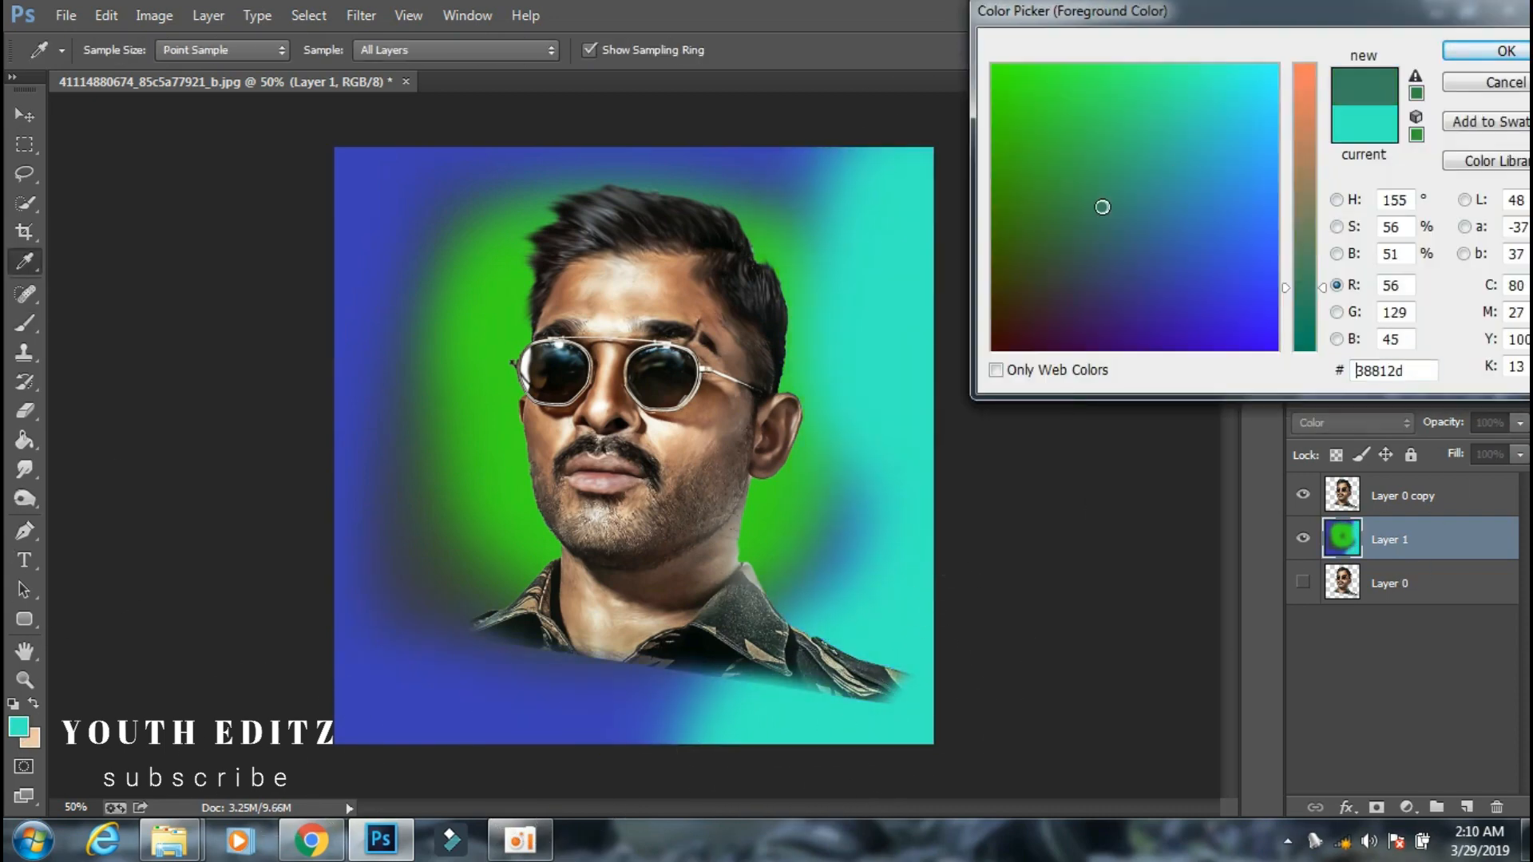
{"action": "left_click_drag", "start_coordinate": [1101, 206], "coordinate": [361, 715]}
{"action": "left_click", "coordinate": [1305, 85]}
{"action": "left_click", "coordinate": [1224, 130]}
{"action": "left_click", "coordinate": [1487, 50]}
{"action": "mouse_move", "coordinate": [471, 731]}
{"action": "left_mouse_down"}
{"action": "mouse_move", "coordinate": [352, 578]}
{"action": "mouse_move", "coordinate": [686, 755]}
{"action": "mouse_move", "coordinate": [909, 645]}
{"action": "mouse_move", "coordinate": [1073, 423]}
{"action": "left_mouse_up"}
Set the foreground colour to red-orange (RGB 235, 40, 1) and paint the lower-right area of the background.
{"action": "left_click", "coordinate": [1302, 592]}
{"action": "left_click", "coordinate": [1302, 587]}
{"action": "left_click", "coordinate": [18, 726]}
{"action": "left_click", "coordinate": [995, 305]}
{"action": "left_click", "coordinate": [1487, 52]}
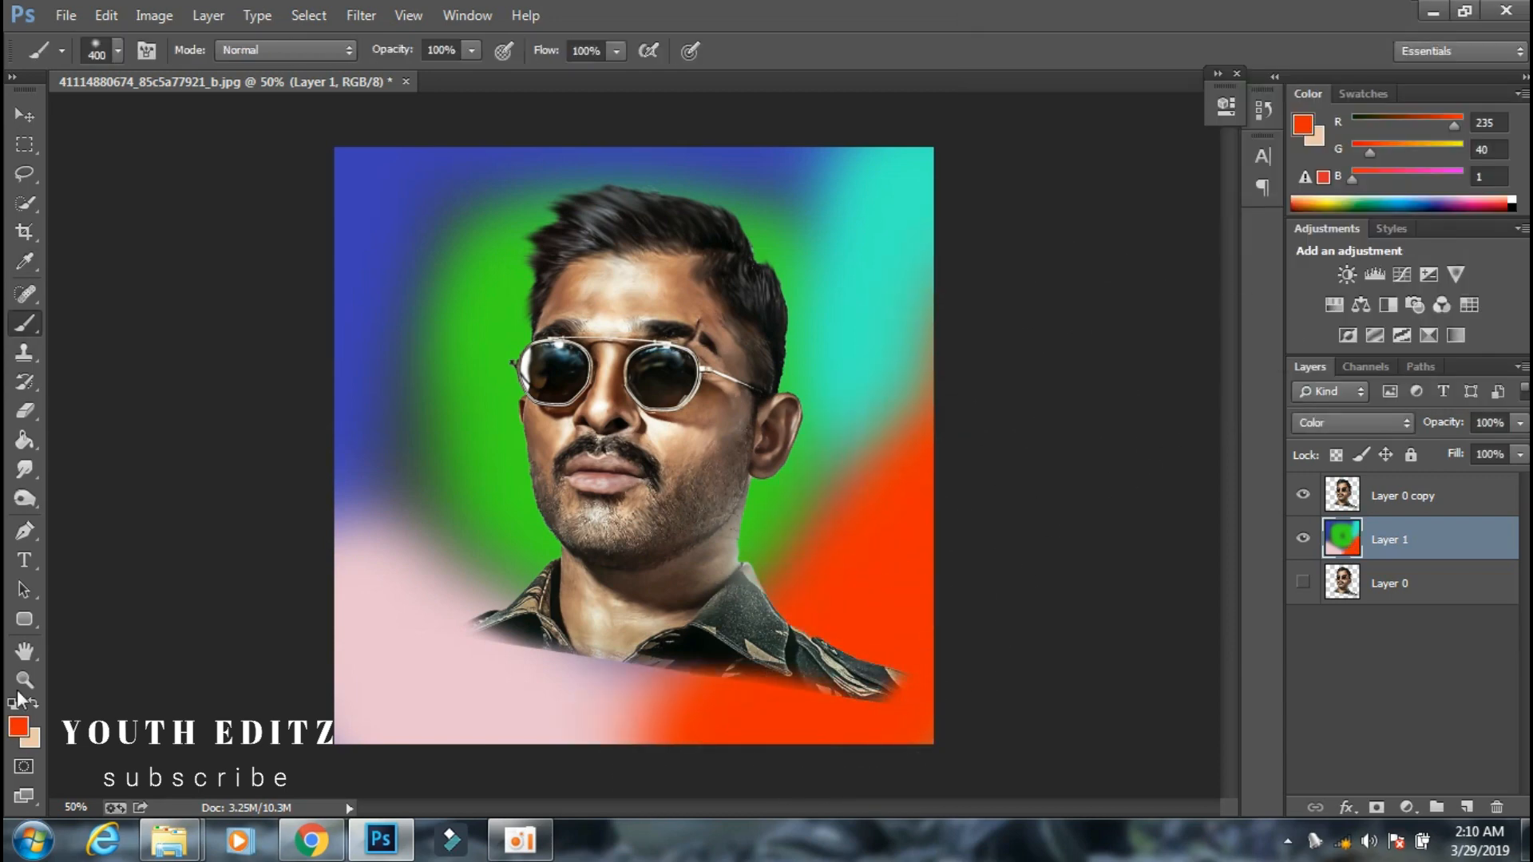
Paint magenta (RGB 235, 53, 217) down the left side of the background.
{"action": "left_click", "coordinate": [18, 727]}
{"action": "left_click", "coordinate": [1235, 290]}
{"action": "left_click", "coordinate": [1486, 51]}
{"action": "mouse_move", "coordinate": [352, 447]}
{"action": "left_mouse_down"}
{"action": "mouse_move", "coordinate": [386, 152]}
{"action": "mouse_move", "coordinate": [332, 687]}
{"action": "left_mouse_up"}
{"action": "left_click", "coordinate": [1377, 807]}
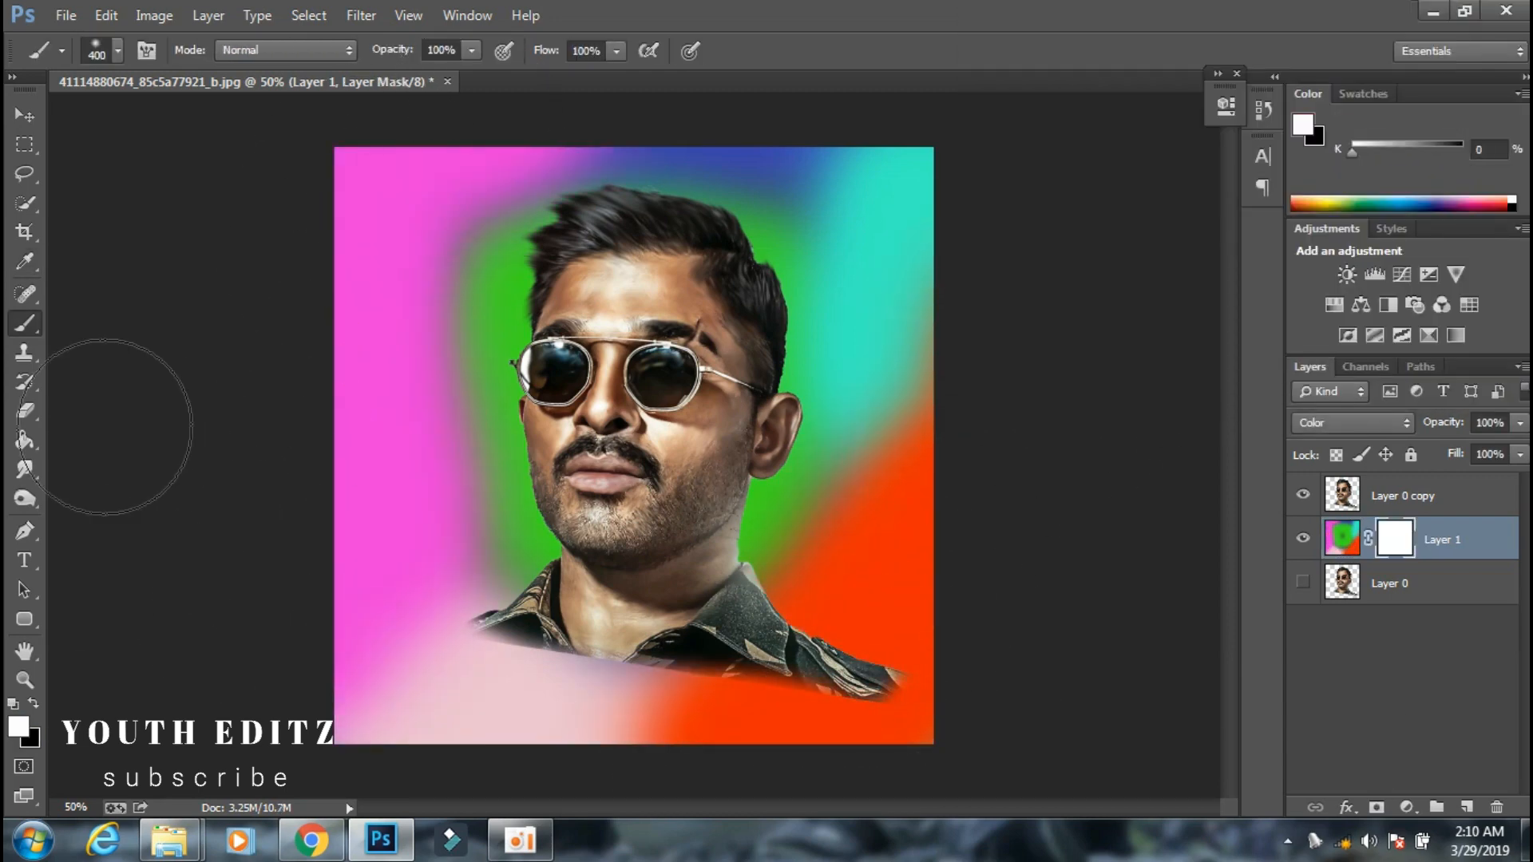
{"action": "left_click", "coordinate": [34, 703]}
{"action": "key", "text": "bracketleft"}
{"action": "key", "text": "bracketleft"}
{"action": "key", "text": "bracketleft"}
{"action": "key", "text": "bracketleft"}
{"action": "key", "text": "bracketleft"}
{"action": "key", "text": "bracketleft"}
{"action": "left_click", "coordinate": [34, 704]}
{"action": "left_click", "coordinate": [1402, 497]}
{"action": "left_click", "coordinate": [1394, 543]}
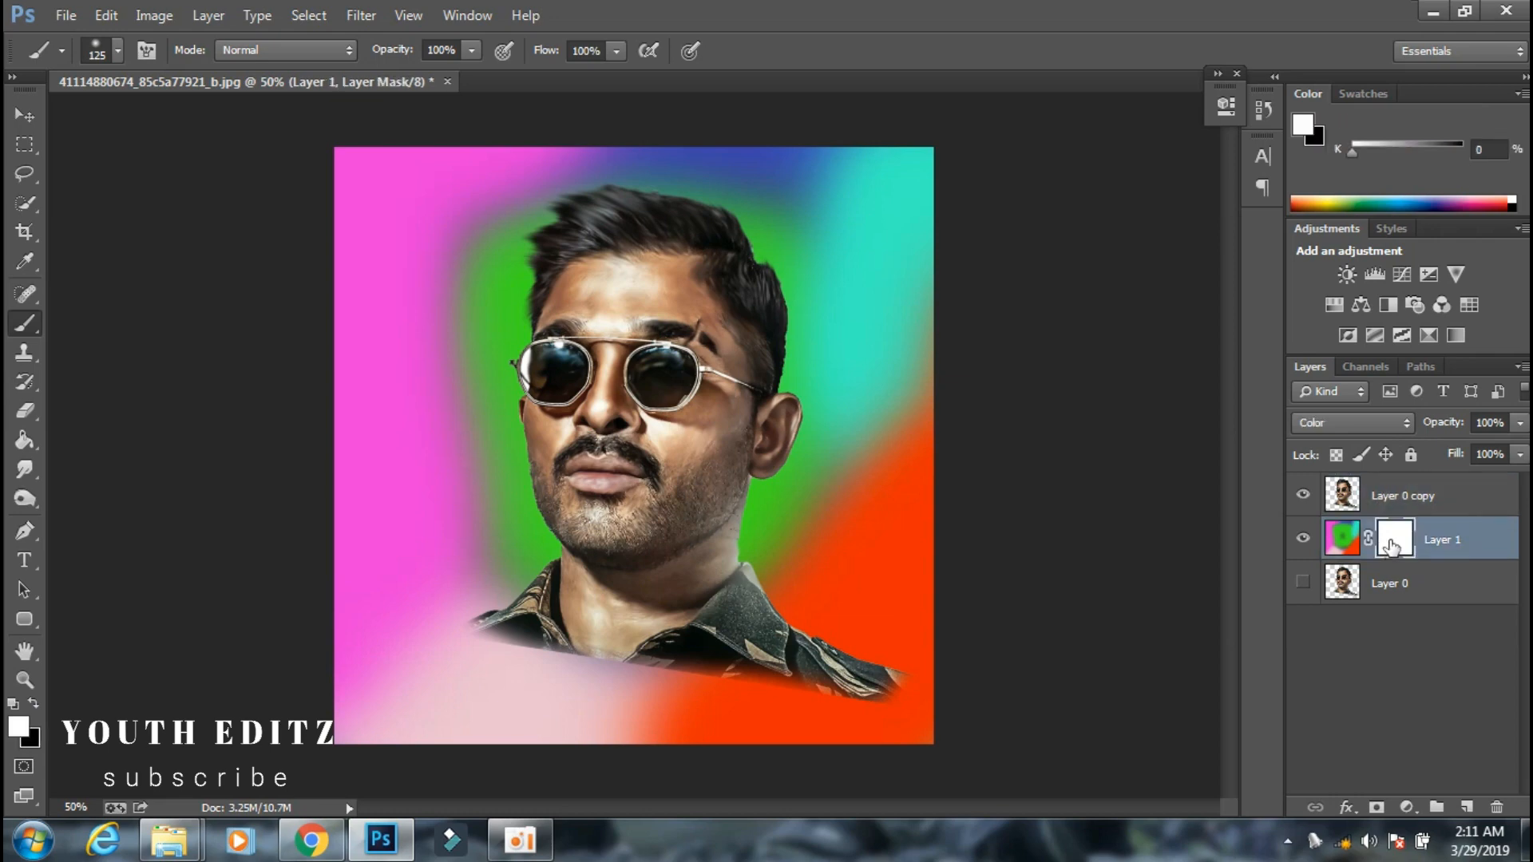
{"action": "right_click", "coordinate": [1394, 546]}
{"action": "left_click", "coordinate": [1396, 590]}
Add a layer mask to Layer 0 copy and fade the shirt's lower edge with a 125 px black brush.
{"action": "left_click", "coordinate": [1413, 496]}
{"action": "left_click", "coordinate": [1376, 807]}
{"action": "key", "text": "x"}
{"action": "mouse_move", "coordinate": [998, 719]}
{"action": "left_mouse_down"}
{"action": "mouse_move", "coordinate": [455, 605]}
{"action": "mouse_move", "coordinate": [469, 658]}
{"action": "left_mouse_up"}
Apply a Box Blur with a radius of 261 pixels to the colourful background on Layer 1.
{"action": "left_click", "coordinate": [1407, 532]}
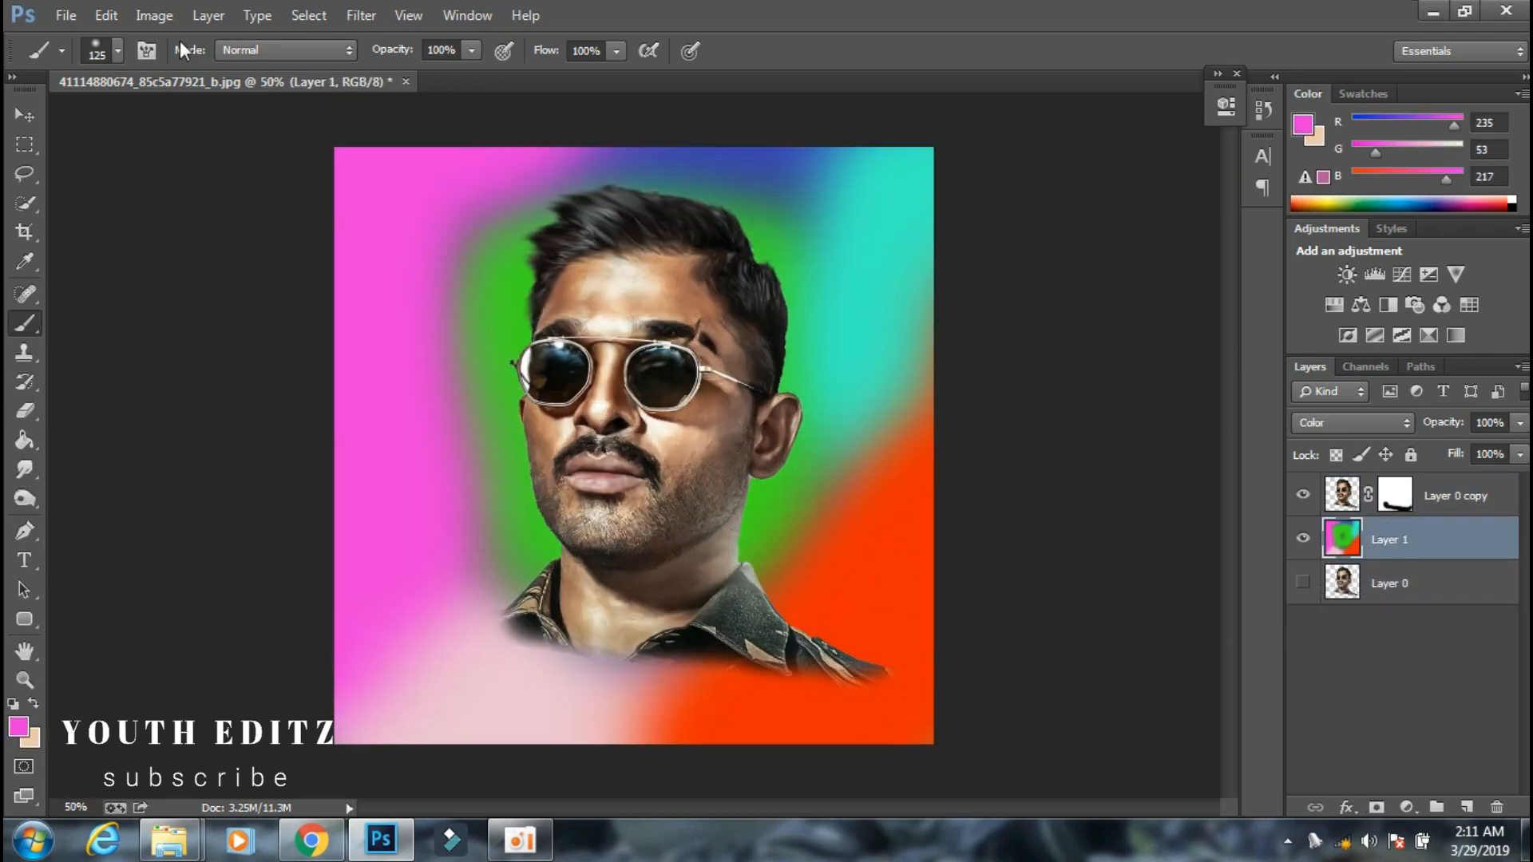
{"action": "left_click", "coordinate": [375, 14]}
{"action": "mouse_move", "coordinate": [471, 263]}
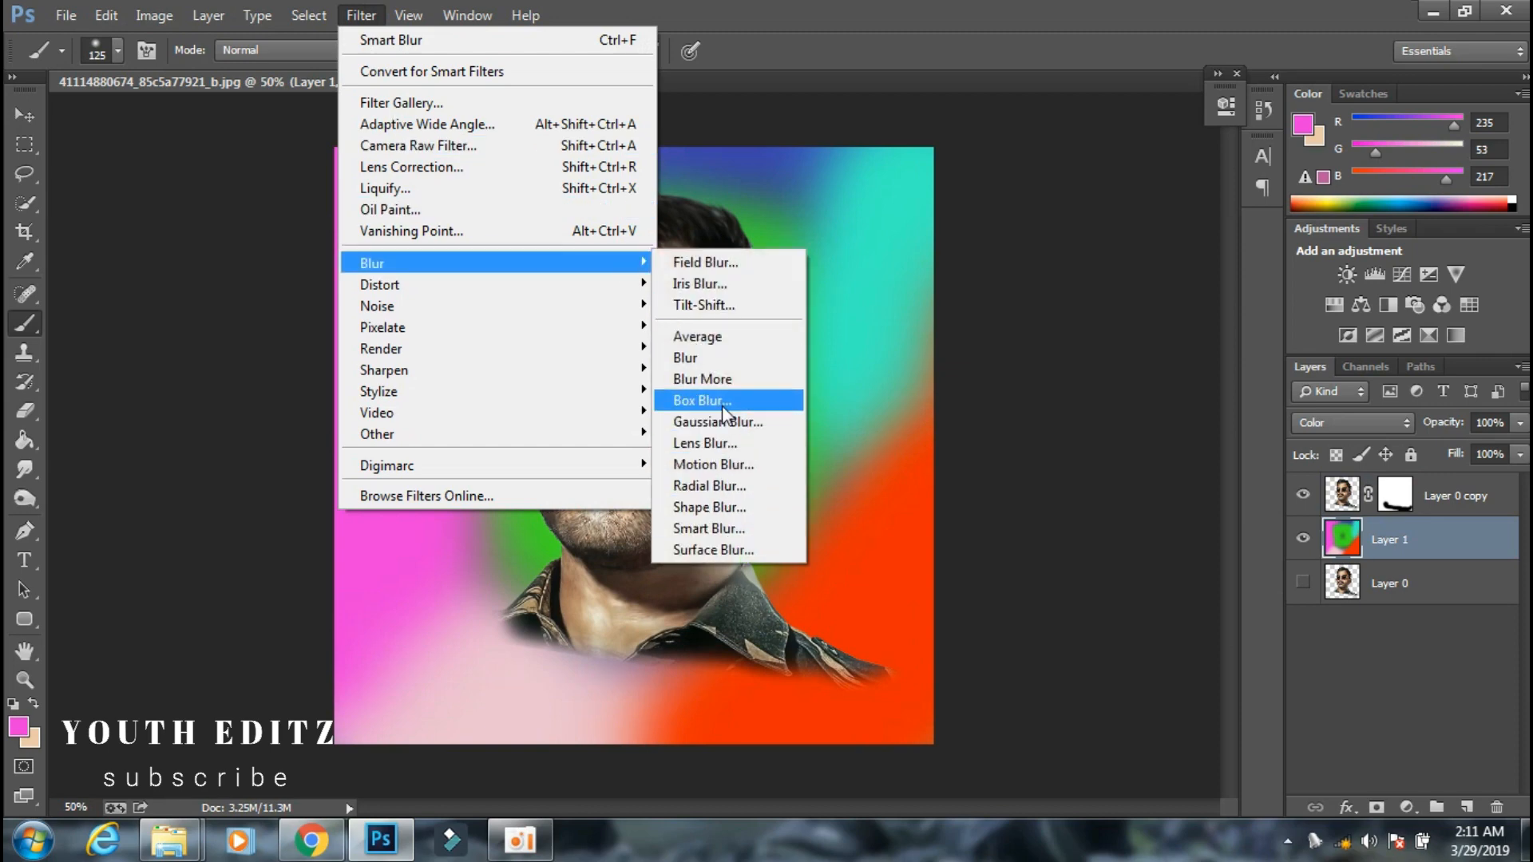
{"action": "left_click", "coordinate": [693, 400]}
{"action": "left_click_drag", "start_coordinate": [869, 155], "coordinate": [1315, 177]}
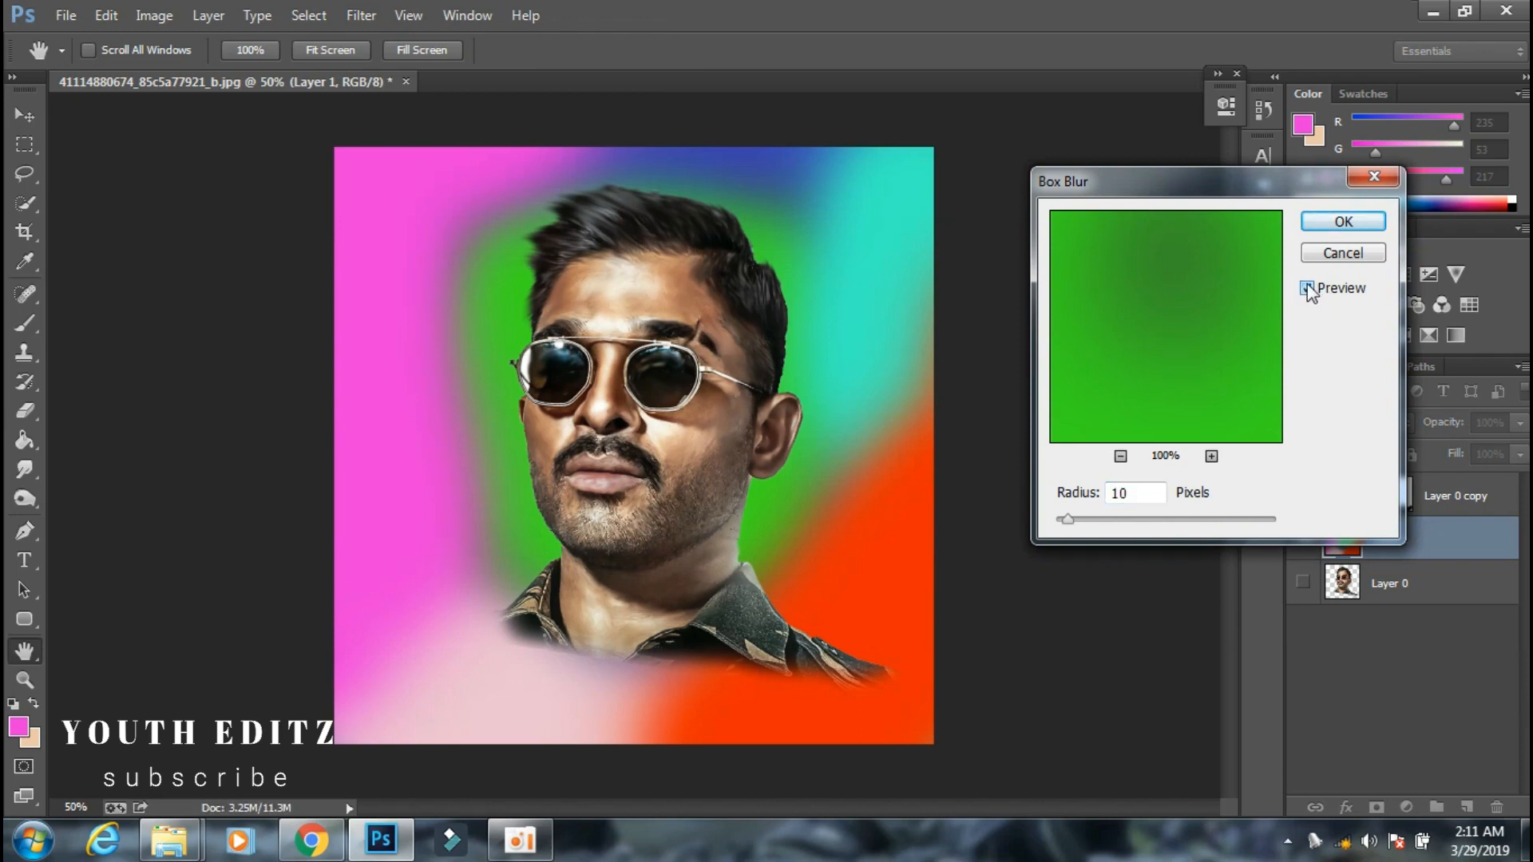
{"action": "left_click", "coordinate": [1151, 519]}
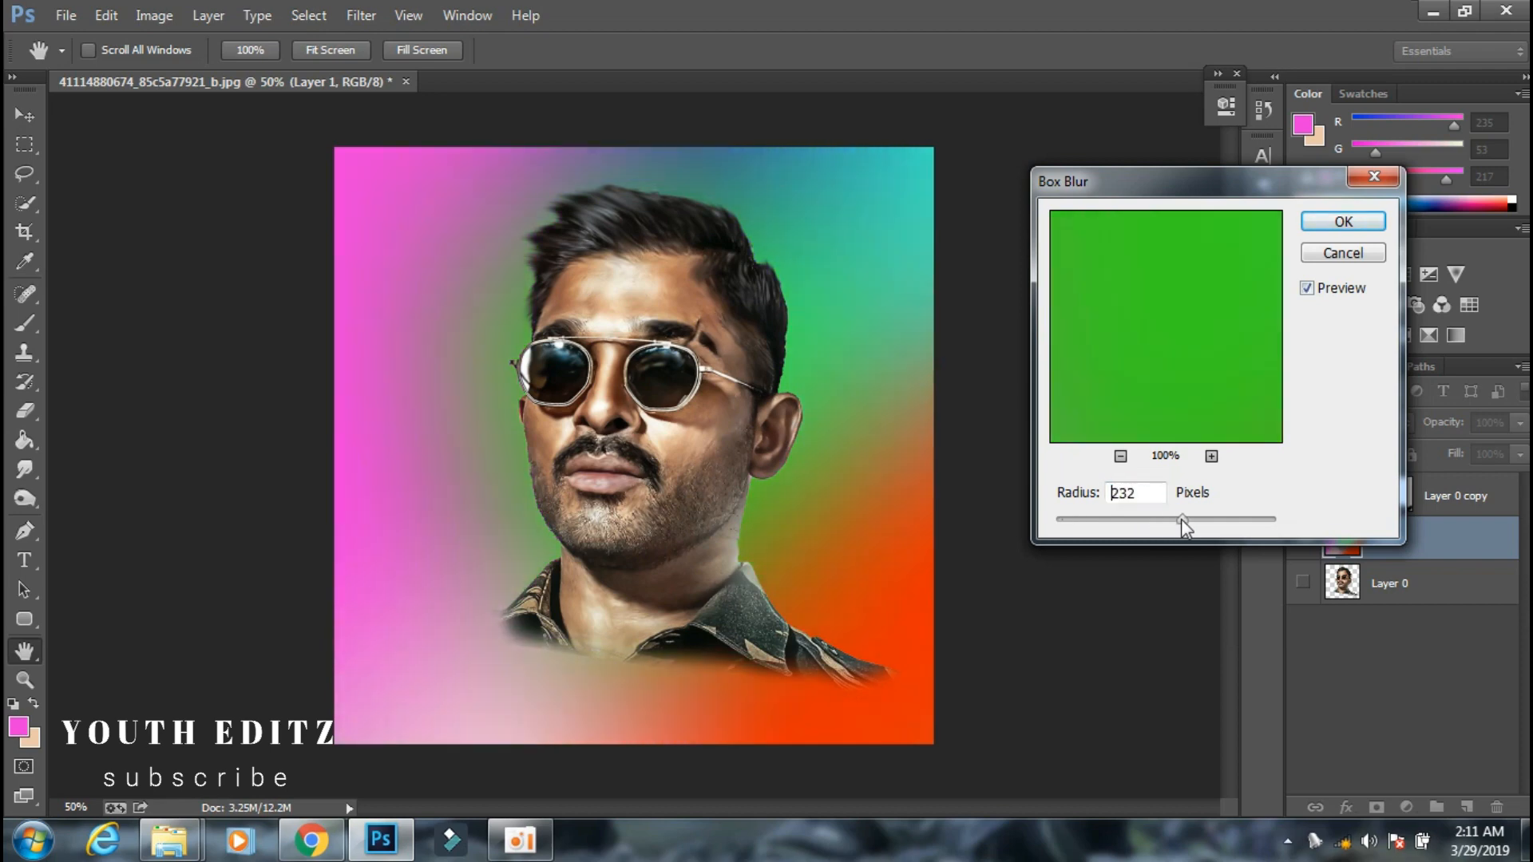
{"action": "left_click_drag", "start_coordinate": [1181, 519], "coordinate": [1191, 519]}
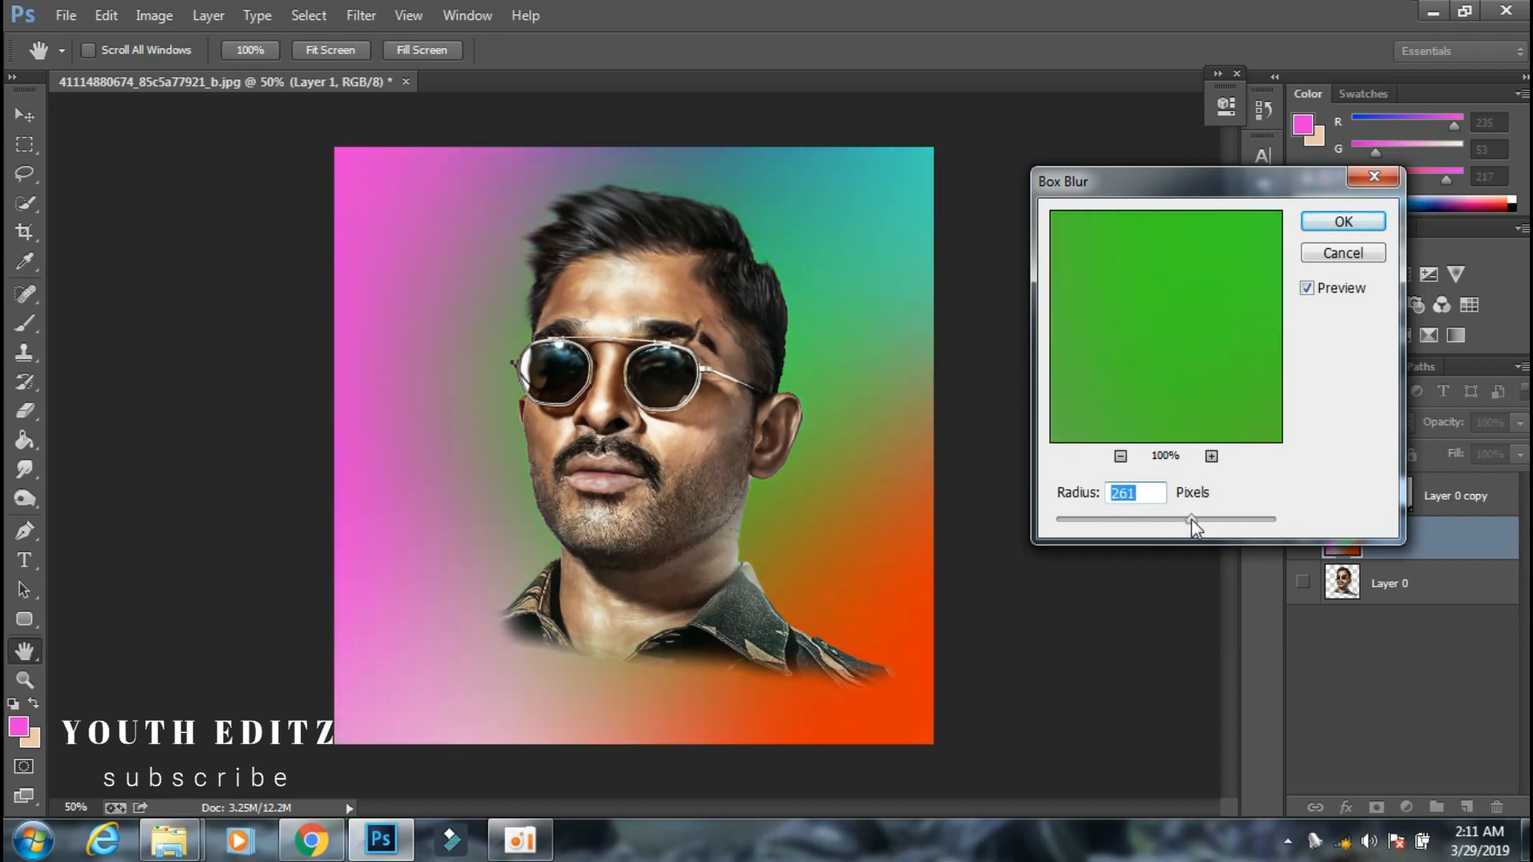
{"action": "left_click", "coordinate": [1350, 223]}
{"action": "key", "text": "b"}
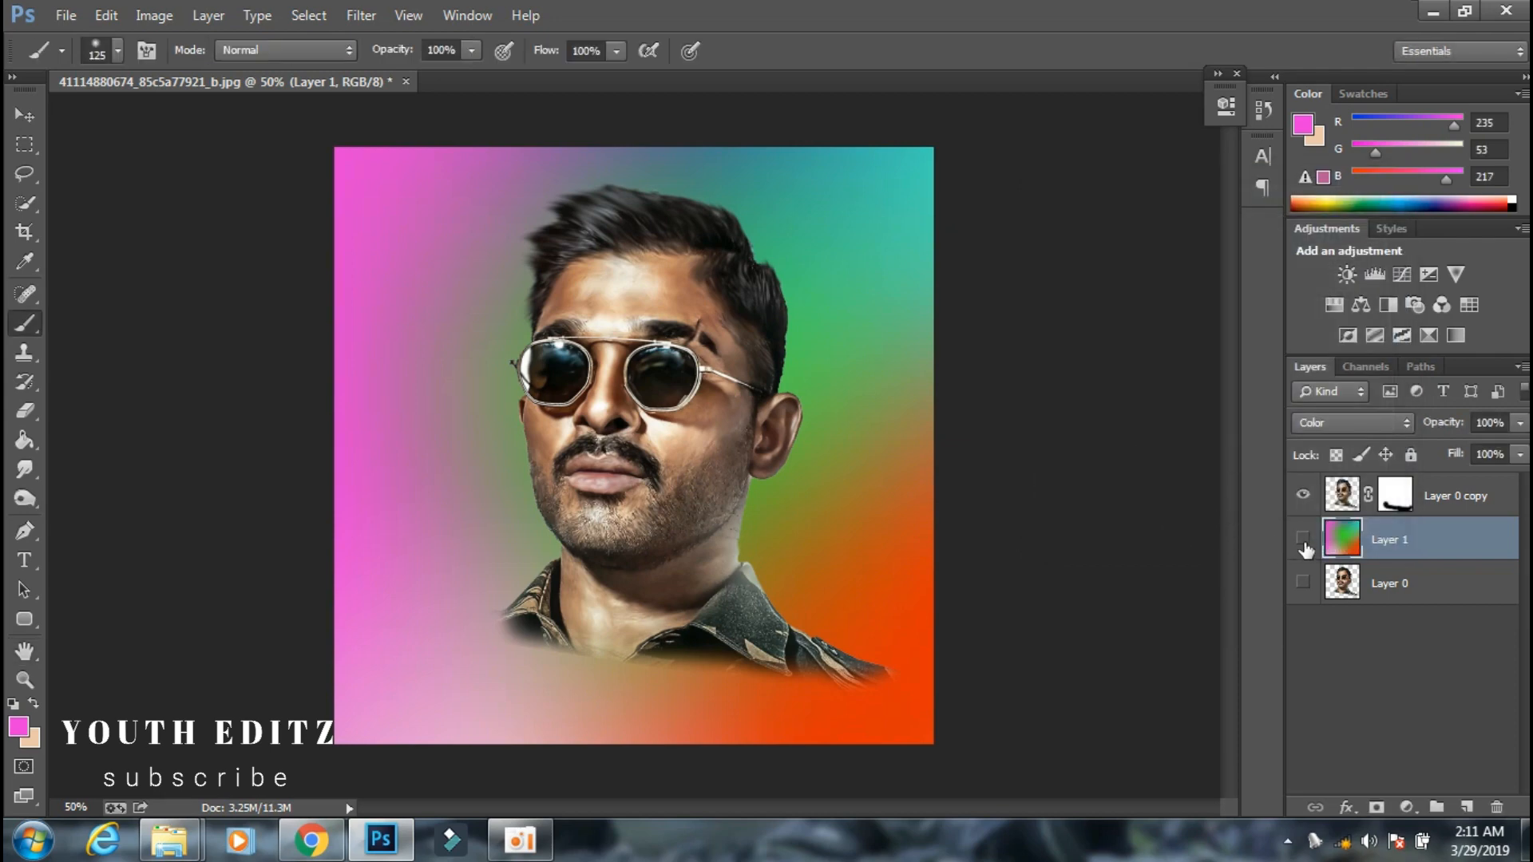
{"action": "left_click", "coordinate": [1303, 540]}
Free-transform the portrait on Layer 0 copy, rotating it slightly clockwise and moving it into place.
{"action": "left_click", "coordinate": [1341, 495]}
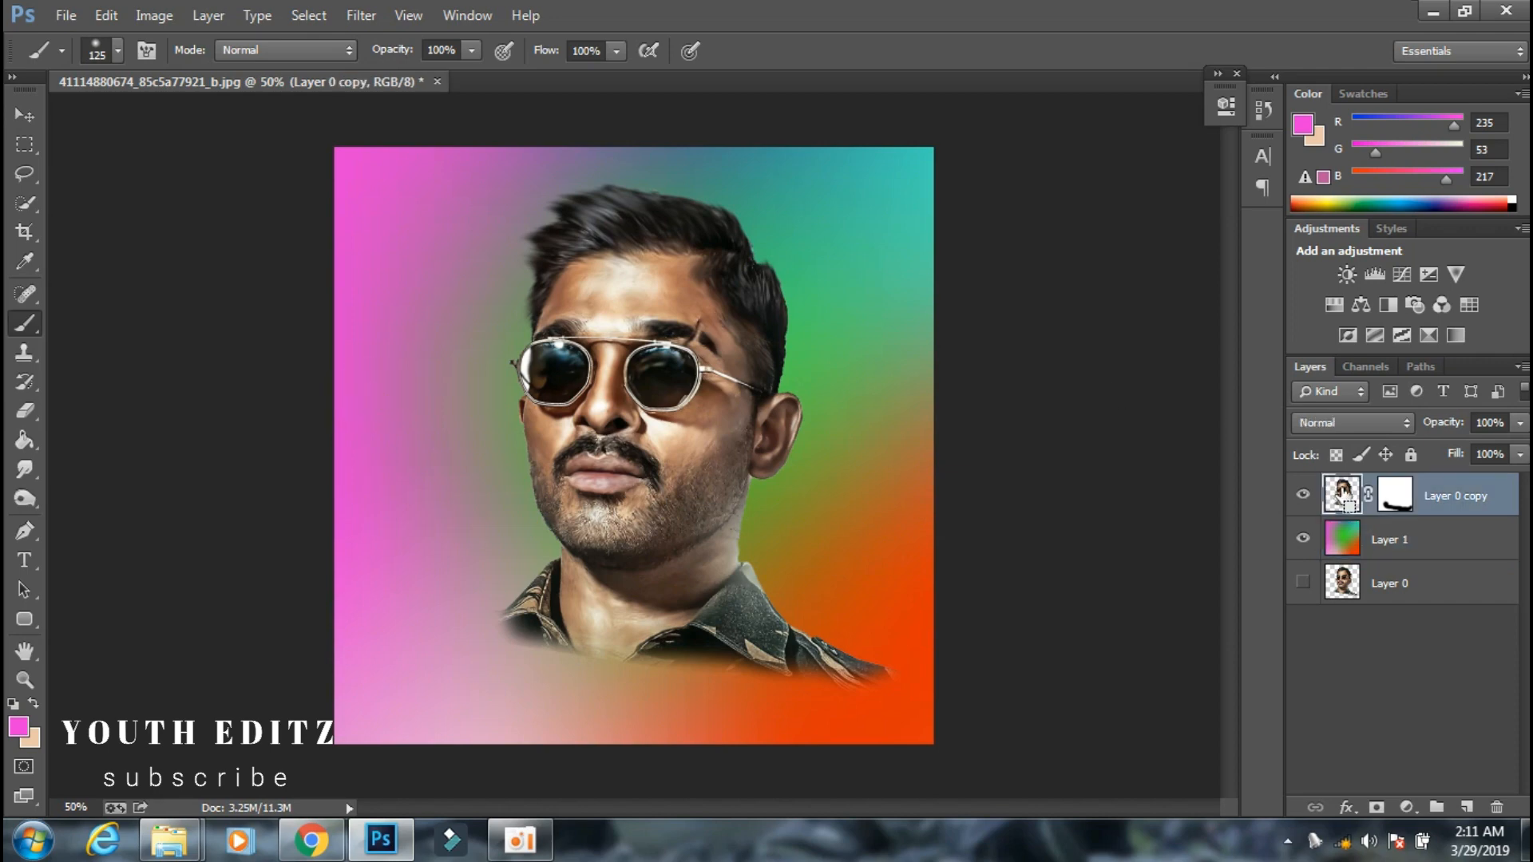
{"action": "key", "text": "ctrl+t"}
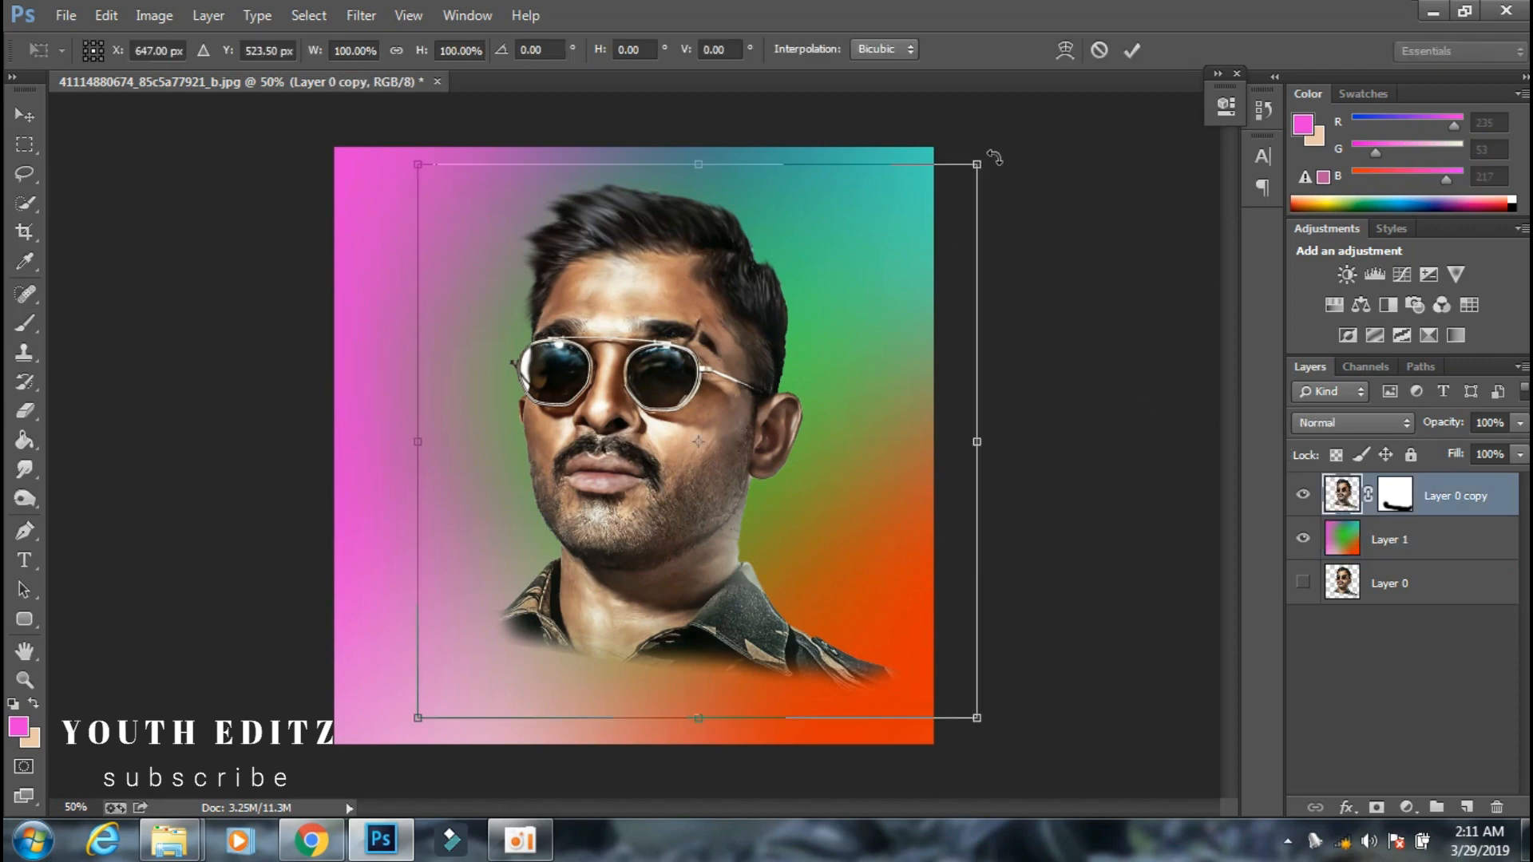
{"action": "left_click_drag", "start_coordinate": [992, 157], "coordinate": [1009, 175]}
{"action": "mouse_move", "coordinate": [883, 342]}
{"action": "left_mouse_down"}
{"action": "mouse_move", "coordinate": [861, 372]}
{"action": "mouse_move", "coordinate": [876, 329]}
{"action": "left_mouse_up"}
{"action": "left_click_drag", "start_coordinate": [995, 171], "coordinate": [1006, 162]}
{"action": "left_click_drag", "start_coordinate": [894, 295], "coordinate": [878, 314]}
{"action": "left_click_drag", "start_coordinate": [1049, 182], "coordinate": [1058, 196]}
{"action": "left_click", "coordinate": [1132, 50]}
Duplicate the masked portrait layer and hide Layer 0 copy beneath it.
{"action": "key", "text": "ctrl+j"}
{"action": "key", "text": "b"}
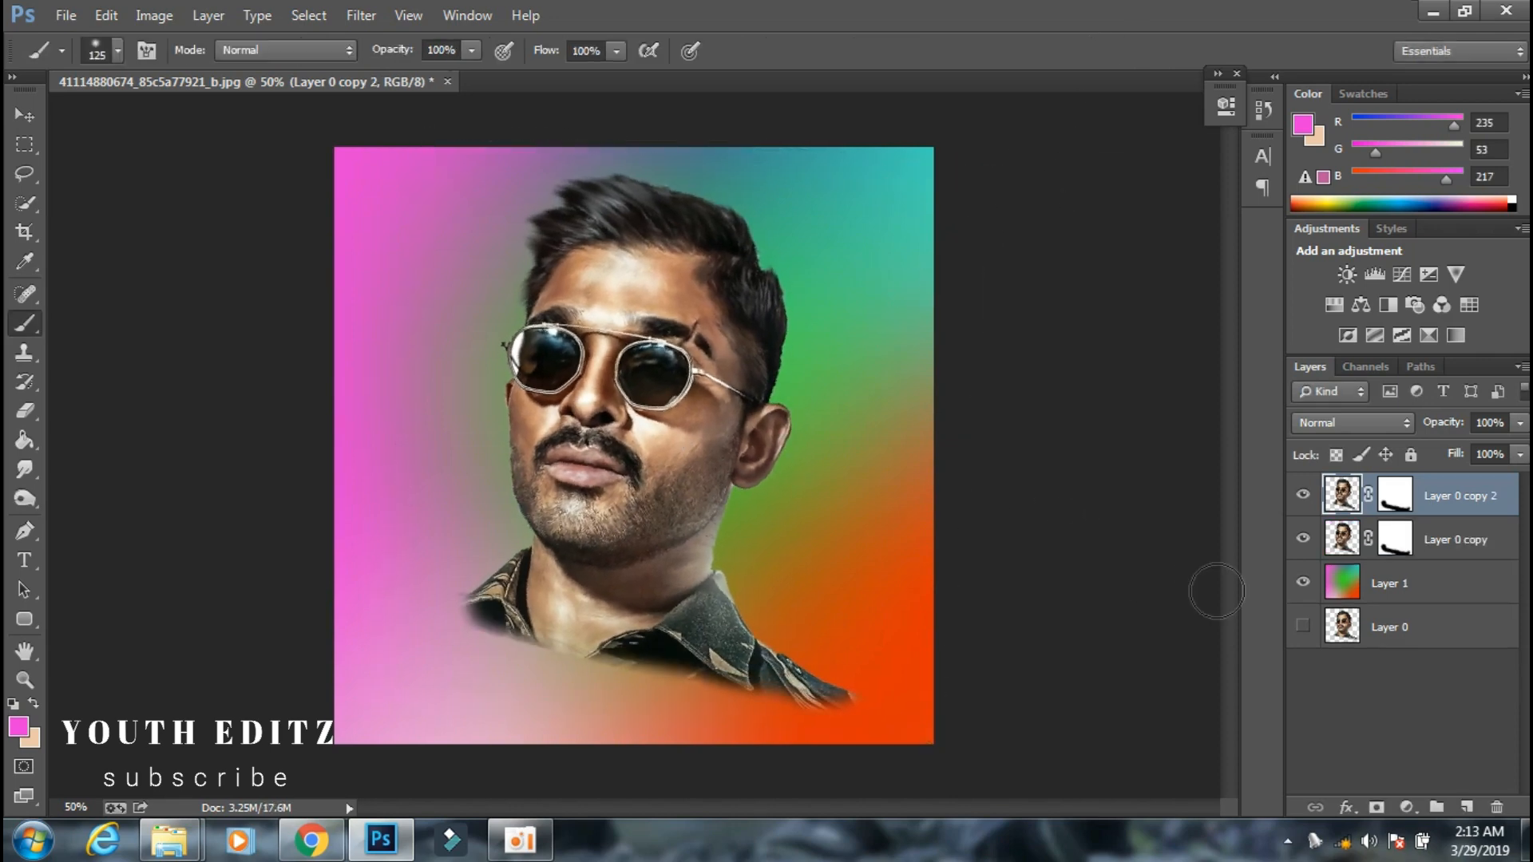
{"action": "left_click", "coordinate": [1303, 542]}
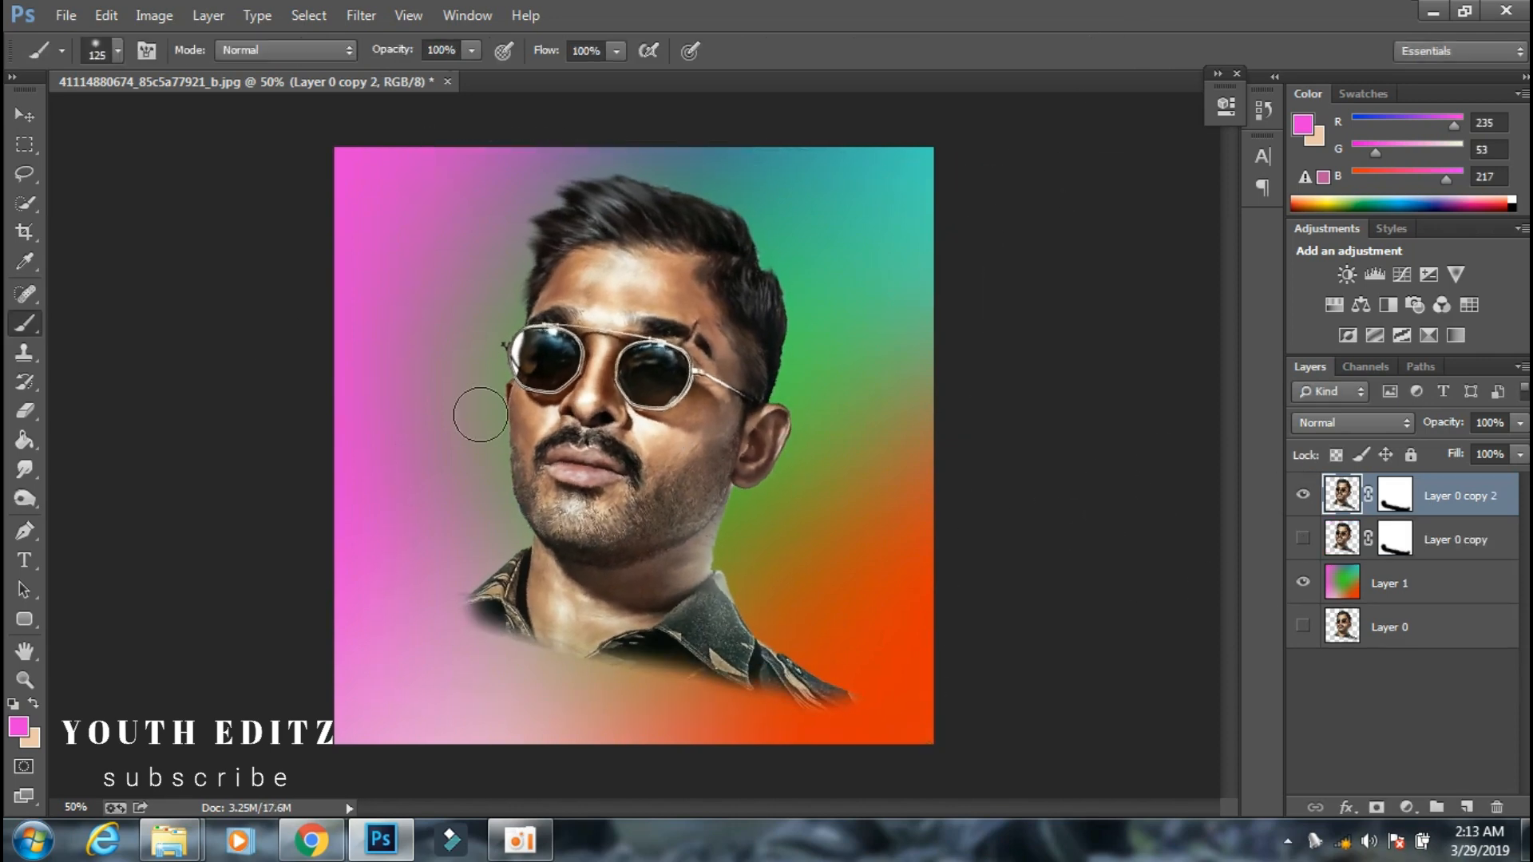
Set the brush to 30% opacity with red #eb0000 and try tinting the lips directly on the portrait copy.
{"action": "left_click", "coordinate": [472, 51]}
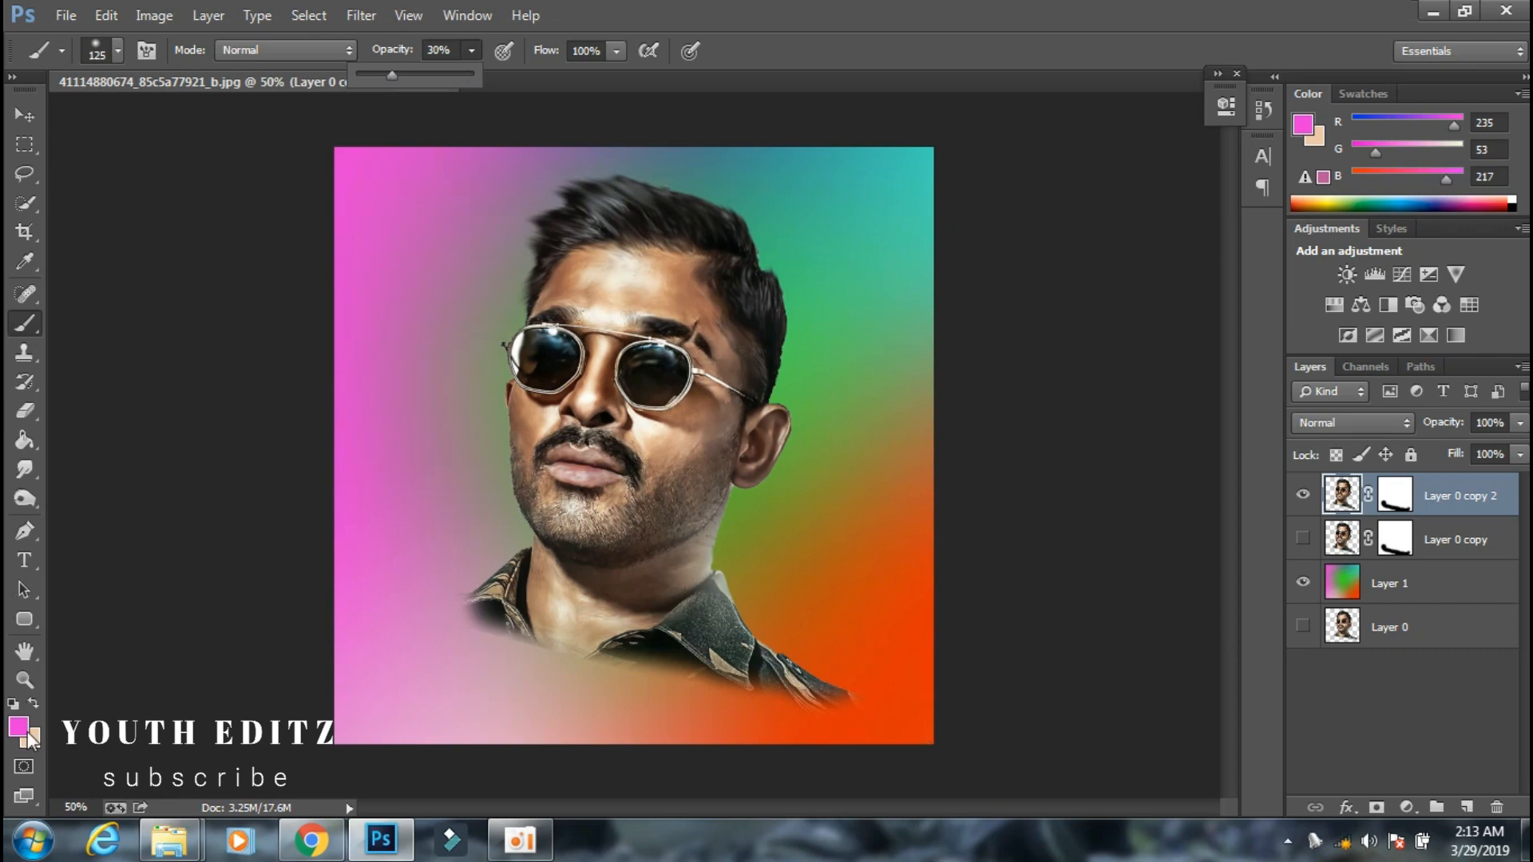
{"action": "key", "text": "ctrl+plus"}
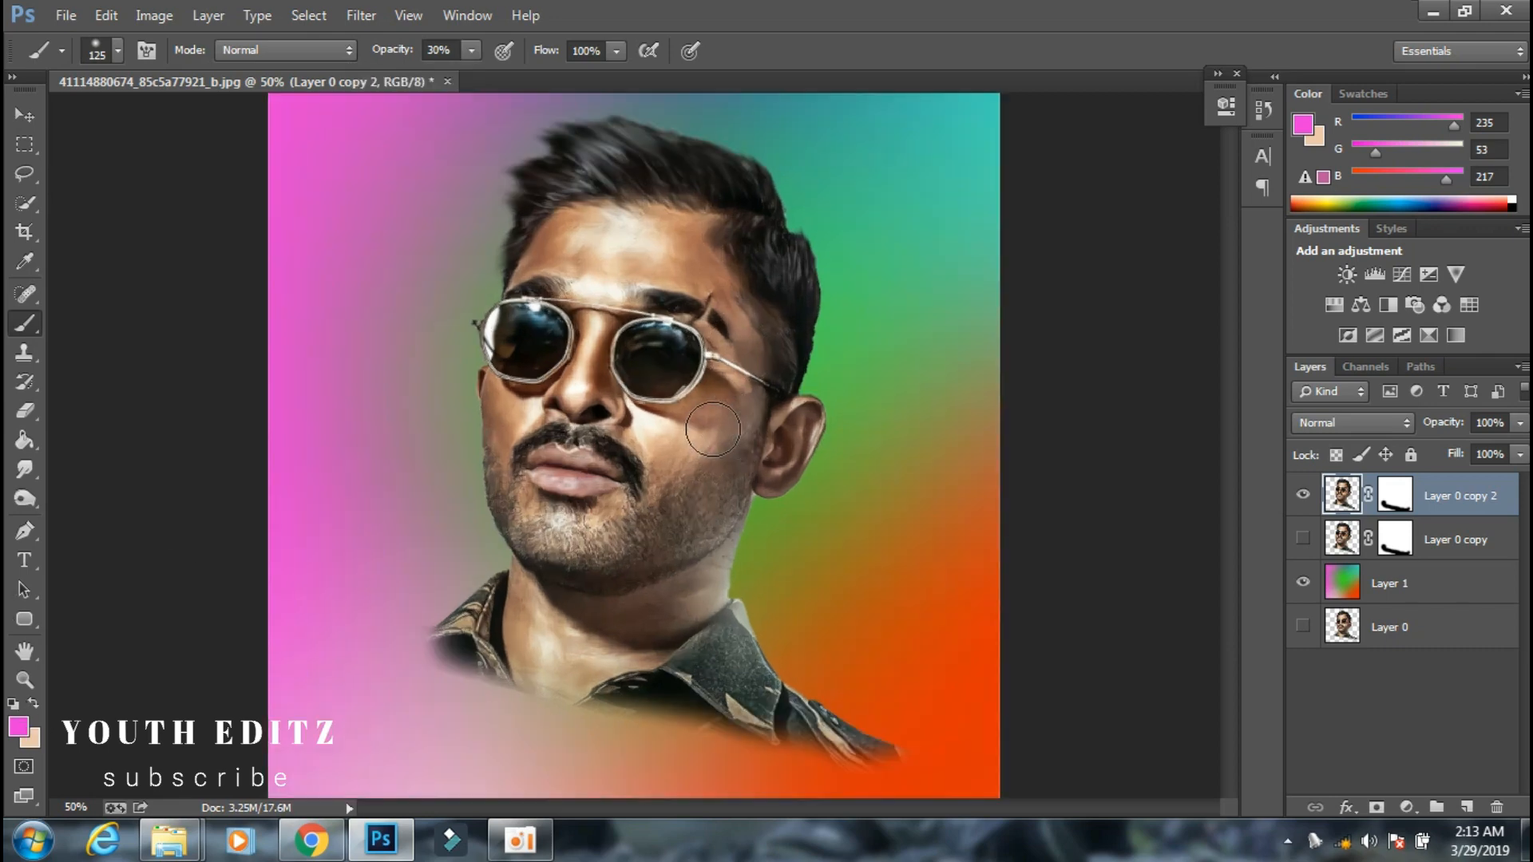
{"action": "left_click", "coordinate": [17, 726]}
{"action": "left_click_drag", "start_coordinate": [1207, 128], "coordinate": [992, 351]}
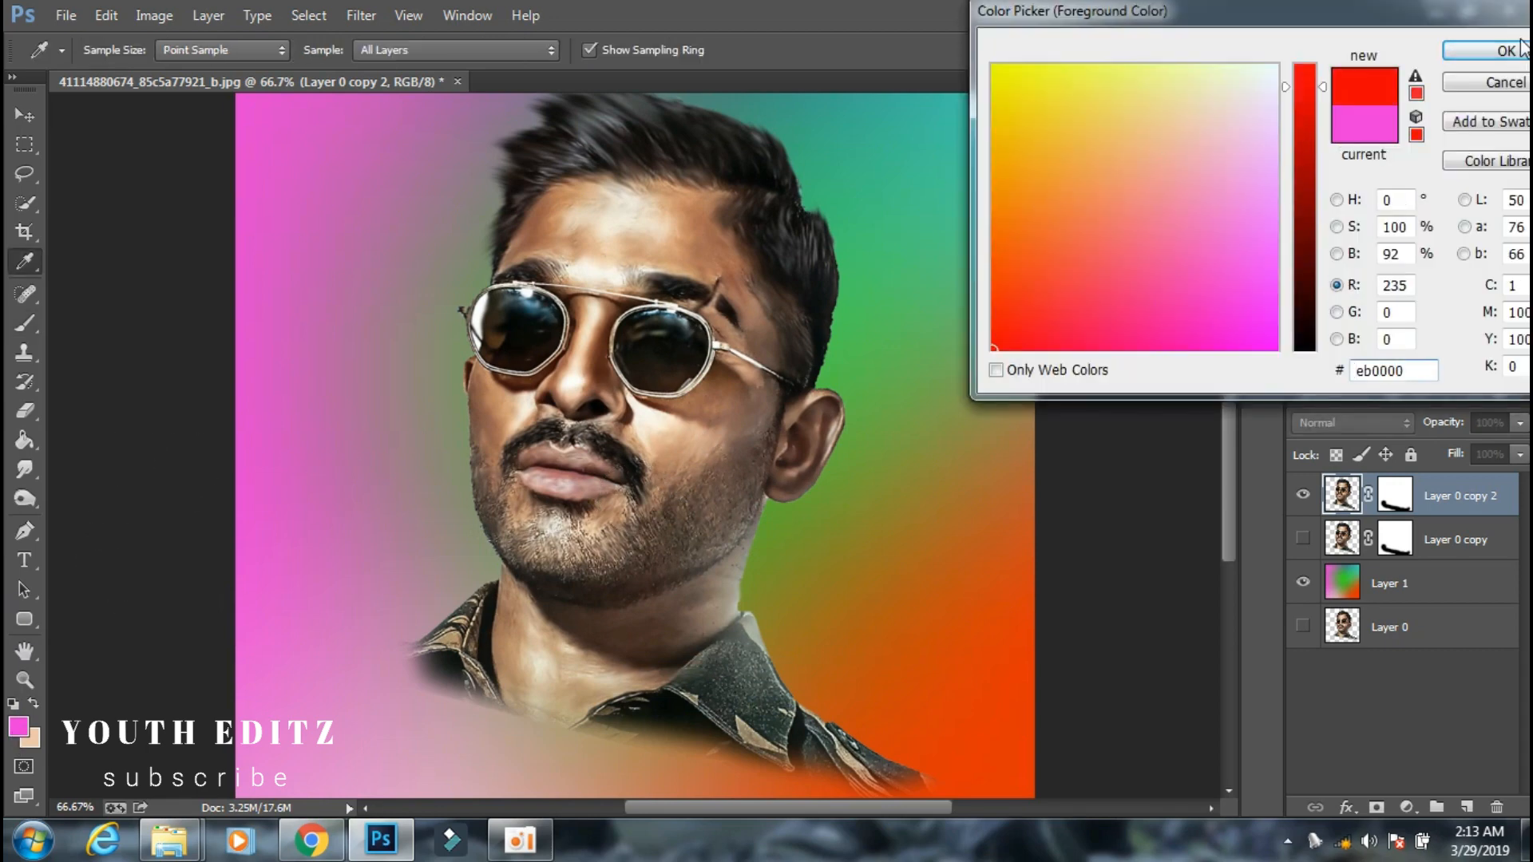
{"action": "left_click", "coordinate": [1506, 50]}
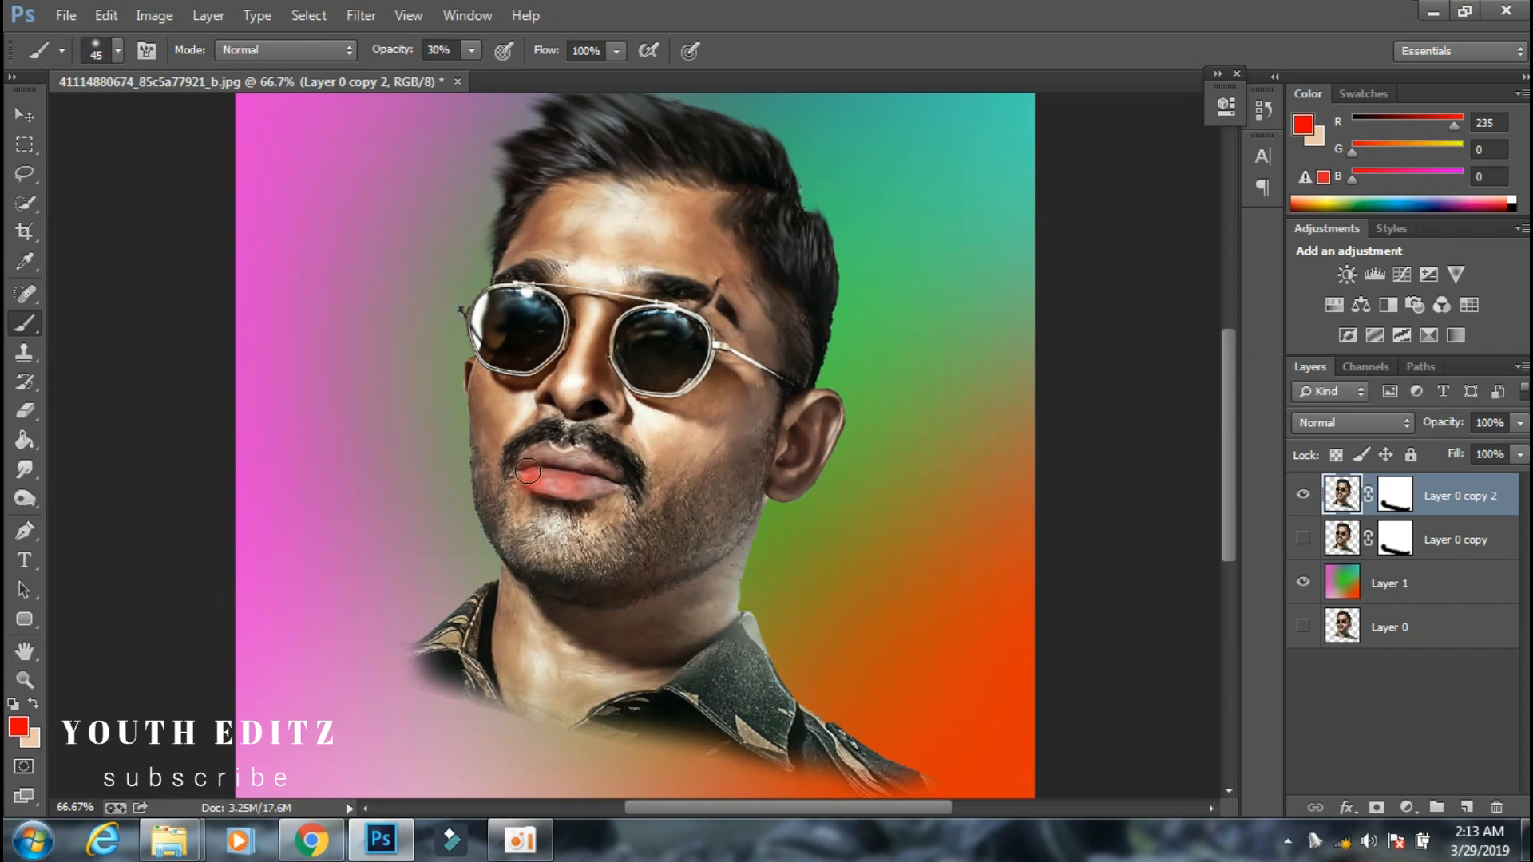
Undo the lip tint and repaint the lips red on a new top layer at 15% brush opacity.
{"action": "key", "text": "ctrl+alt+z"}
{"action": "key", "text": "ctrl+alt+z"}
{"action": "left_click", "coordinate": [1466, 809]}
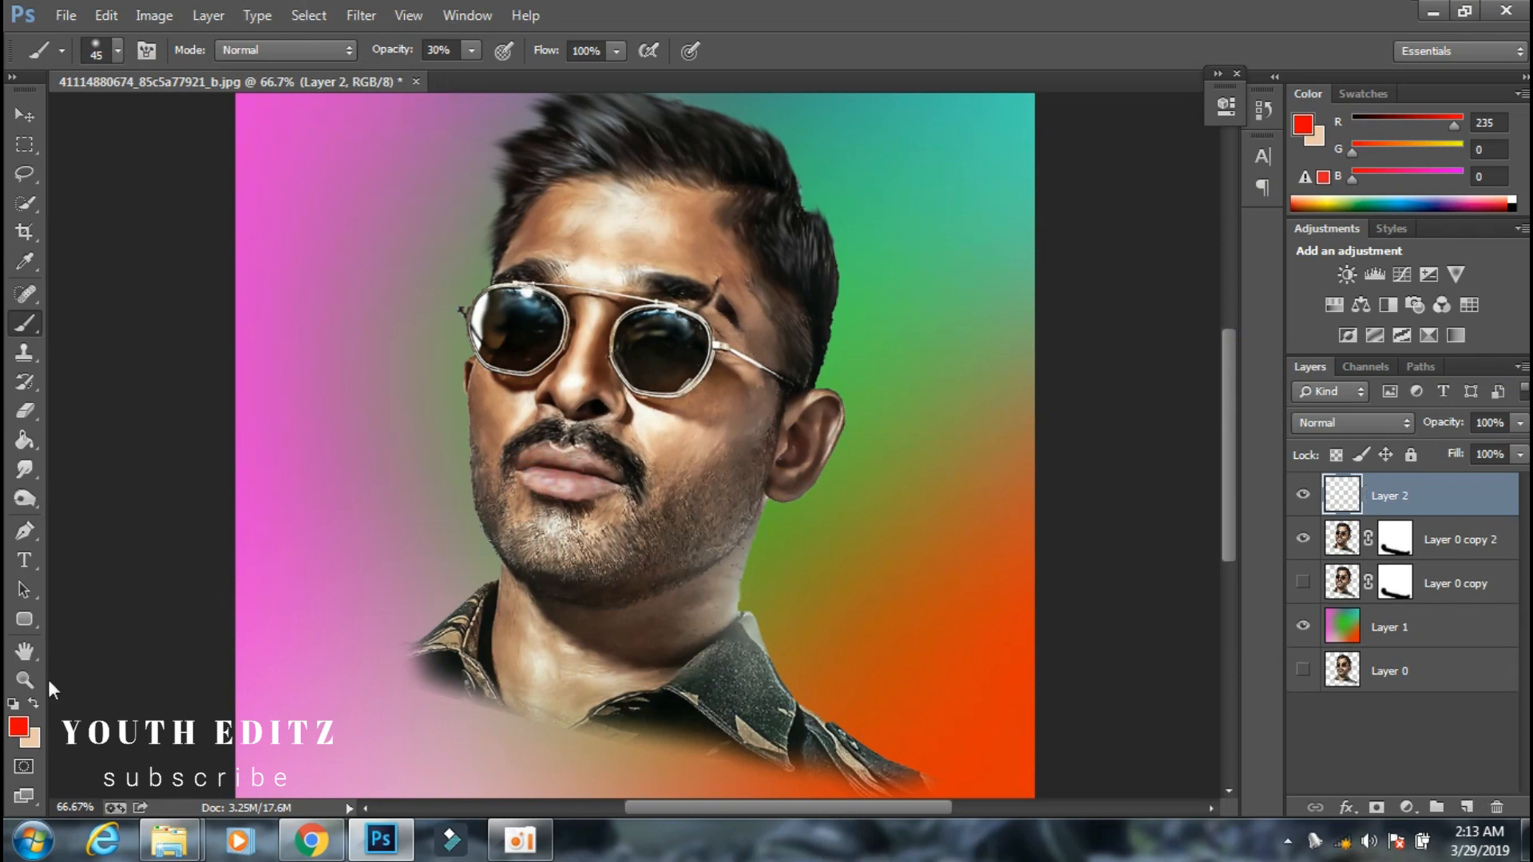
{"action": "key", "text": "1"}
{"action": "key", "text": "5"}
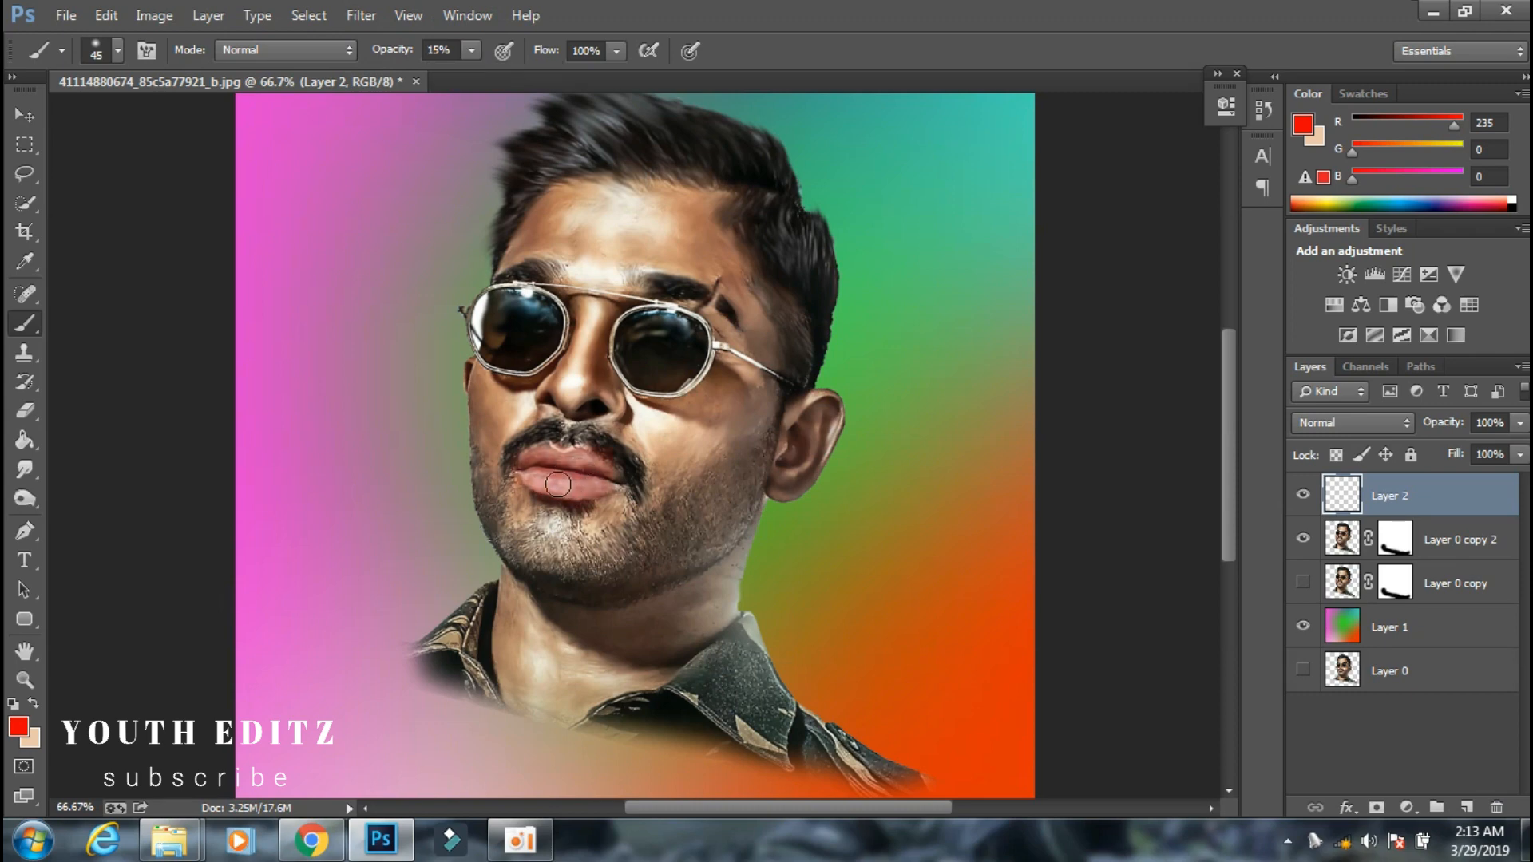
Enlarge the brush to 70 px and tint the cheek beneath the right-hand sunglasses lens yellow.
{"action": "scroll", "coordinate": [595, 484], "scroll_direction": "up", "scroll_amount": 1}
{"action": "left_click", "coordinate": [18, 728]}
{"action": "left_click", "coordinate": [1007, 95]}
{"action": "left_click", "coordinate": [1491, 48]}
{"action": "key", "text": "bracketright"}
{"action": "key", "text": "bracketright"}
{"action": "key", "text": "bracketright"}
{"action": "mouse_move", "coordinate": [690, 479]}
{"action": "left_mouse_down"}
{"action": "mouse_move", "coordinate": [725, 426]}
{"action": "mouse_move", "coordinate": [768, 447]}
{"action": "mouse_move", "coordinate": [680, 505]}
{"action": "left_mouse_up"}
Set the foreground colour to pink (RGB 235, 139, 173) and tint the cheek beneath the left-hand lens.
{"action": "left_click", "coordinate": [19, 727]}
{"action": "left_click", "coordinate": [1185, 194]}
{"action": "left_click", "coordinate": [1491, 48]}
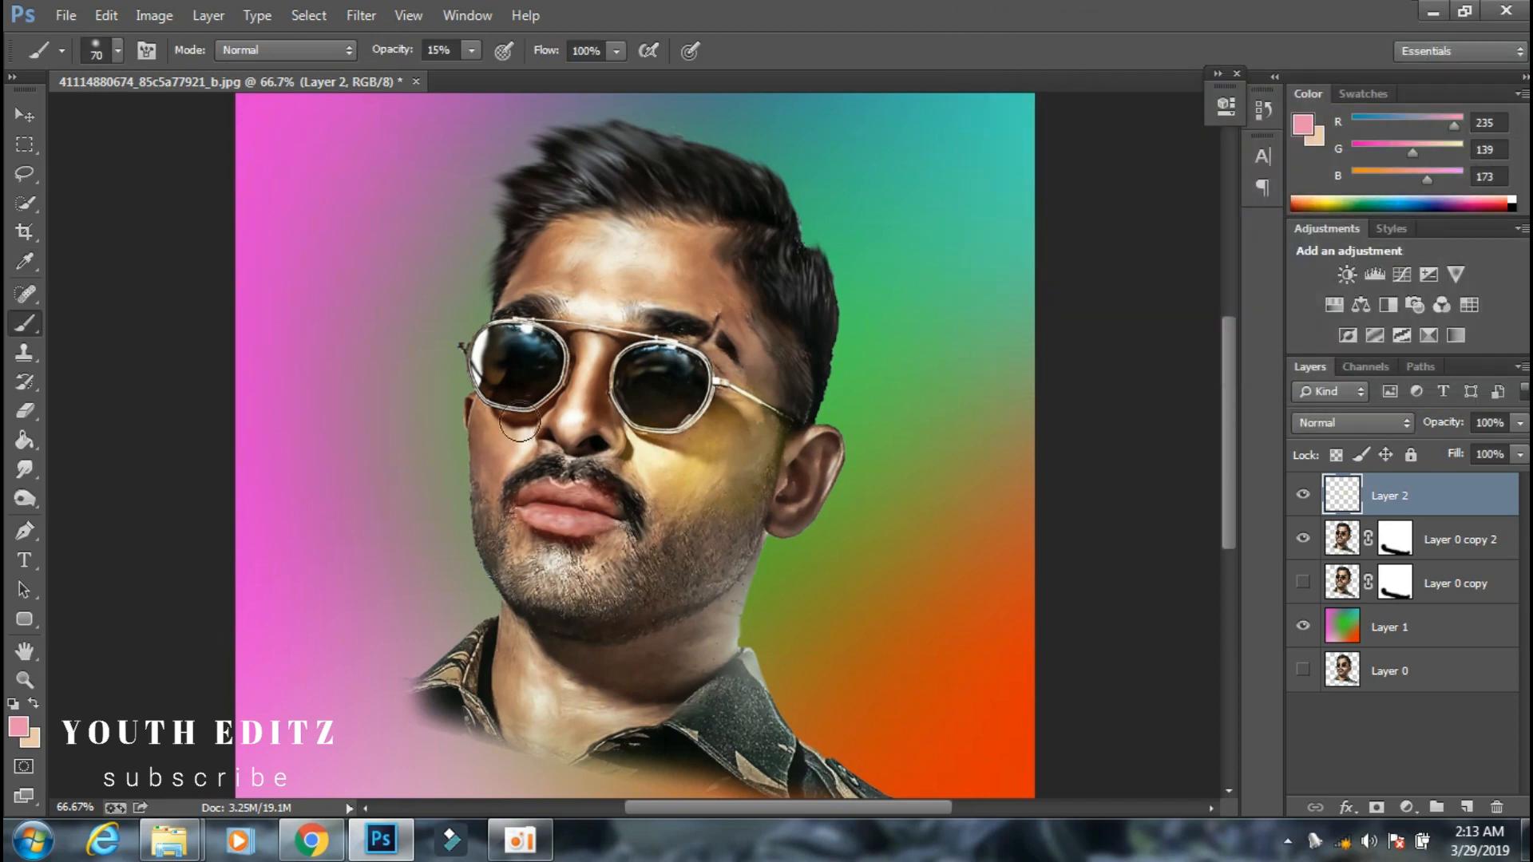
Tint the forehead bright yellow (RGB 235, 255, 16) with the 15% opacity brush.
{"action": "left_click", "coordinate": [19, 727]}
{"action": "left_click", "coordinate": [1008, 95]}
{"action": "left_click", "coordinate": [1491, 48]}
{"action": "mouse_move", "coordinate": [559, 275]}
{"action": "left_mouse_down"}
{"action": "mouse_move", "coordinate": [633, 252]}
{"action": "mouse_move", "coordinate": [603, 301]}
{"action": "mouse_move", "coordinate": [620, 223]}
{"action": "left_mouse_up"}
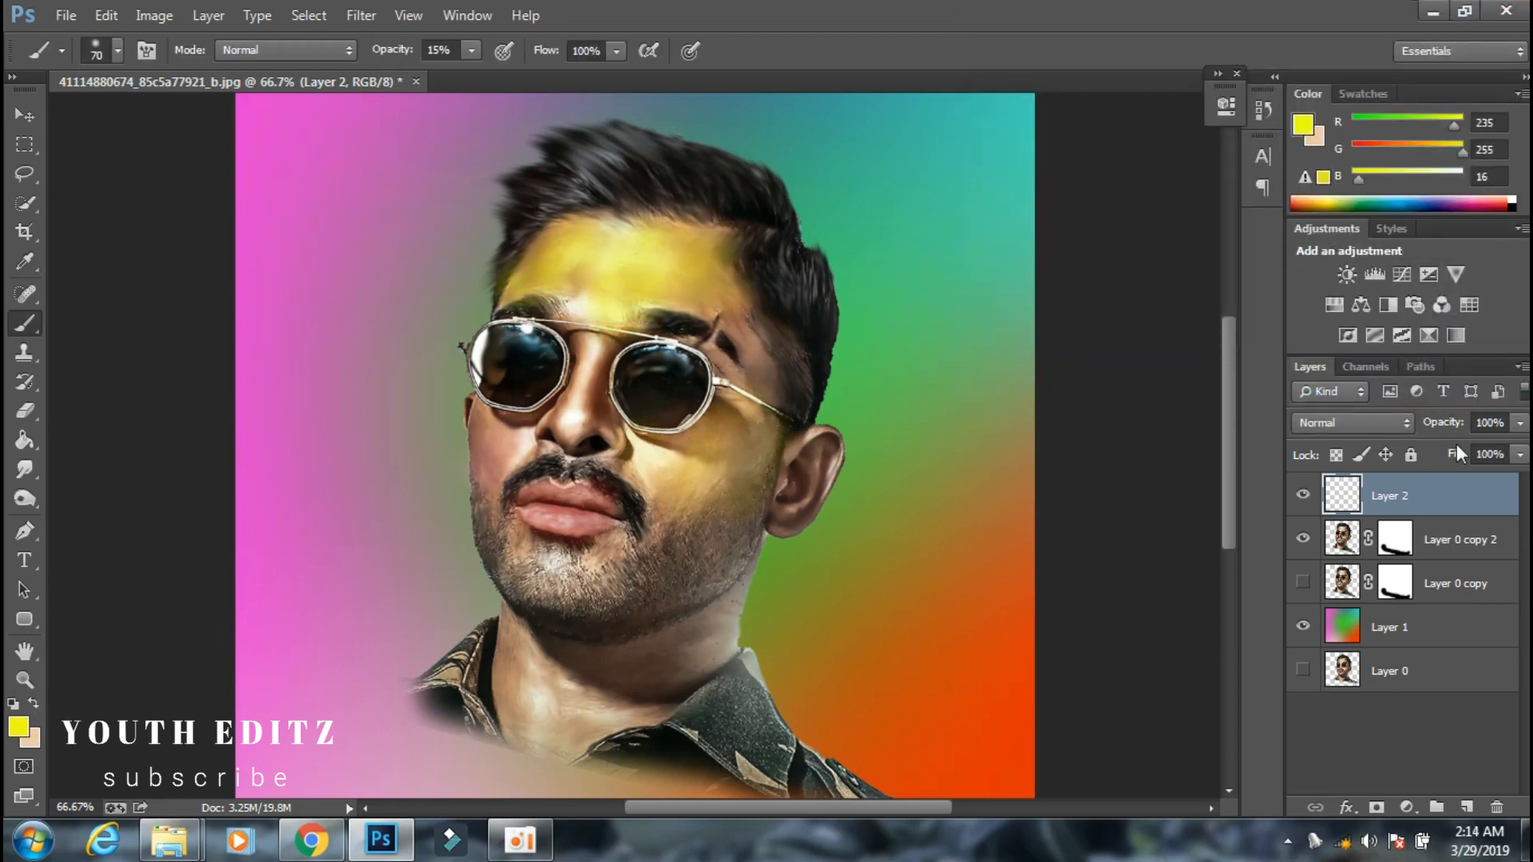
Tint the hair at the side of the head peach #eba590, and set the foreground colour to muted maroon #8a555c.
{"action": "left_click", "coordinate": [18, 728]}
{"action": "left_click", "coordinate": [1153, 165]}
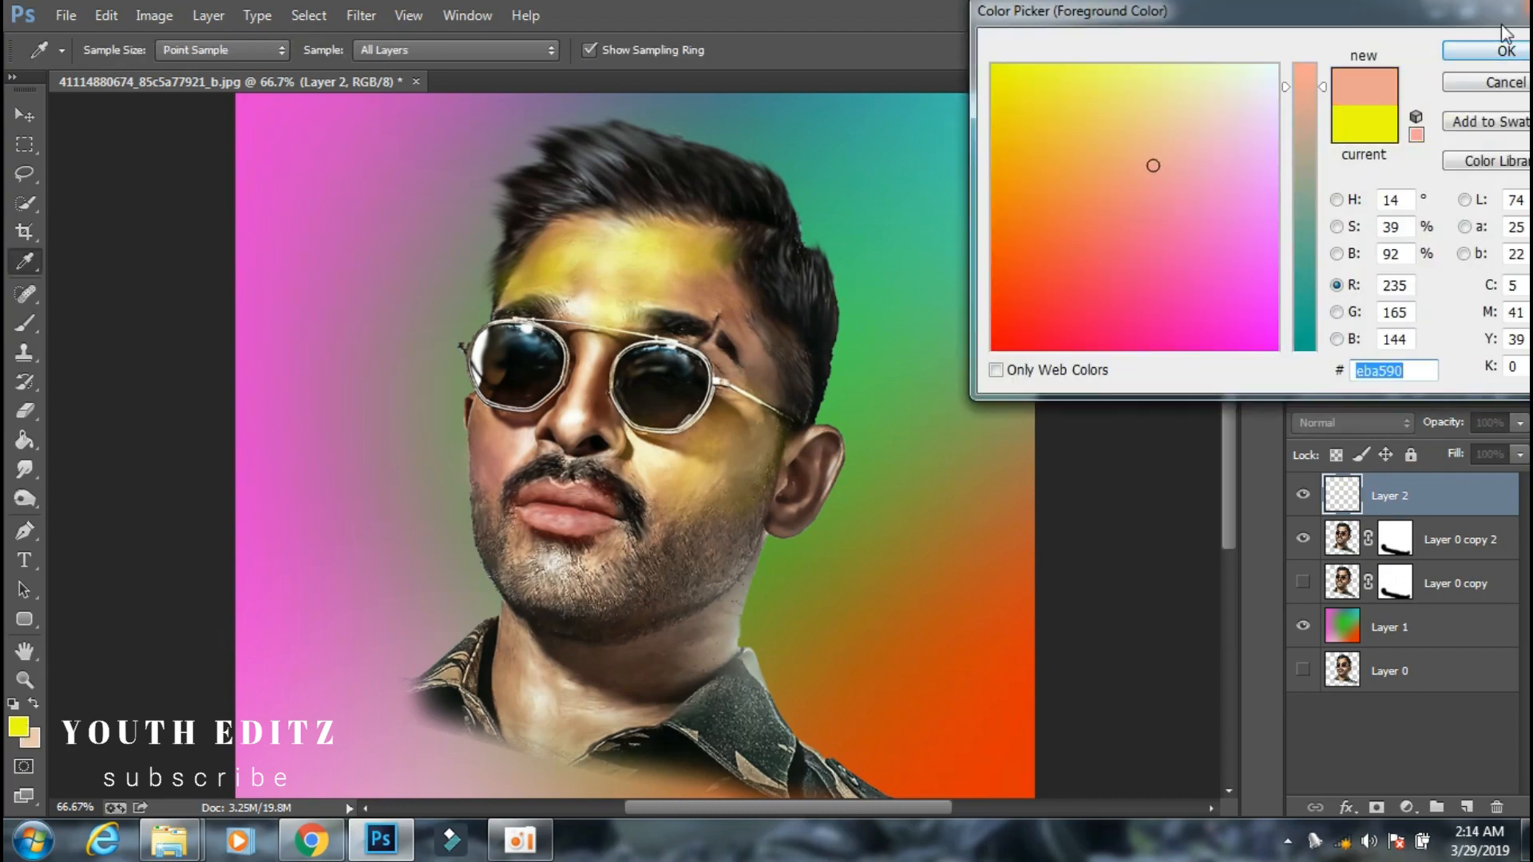
{"action": "left_click", "coordinate": [1505, 49]}
{"action": "left_click", "coordinate": [19, 727]}
{"action": "type", "text": "8a555c"}
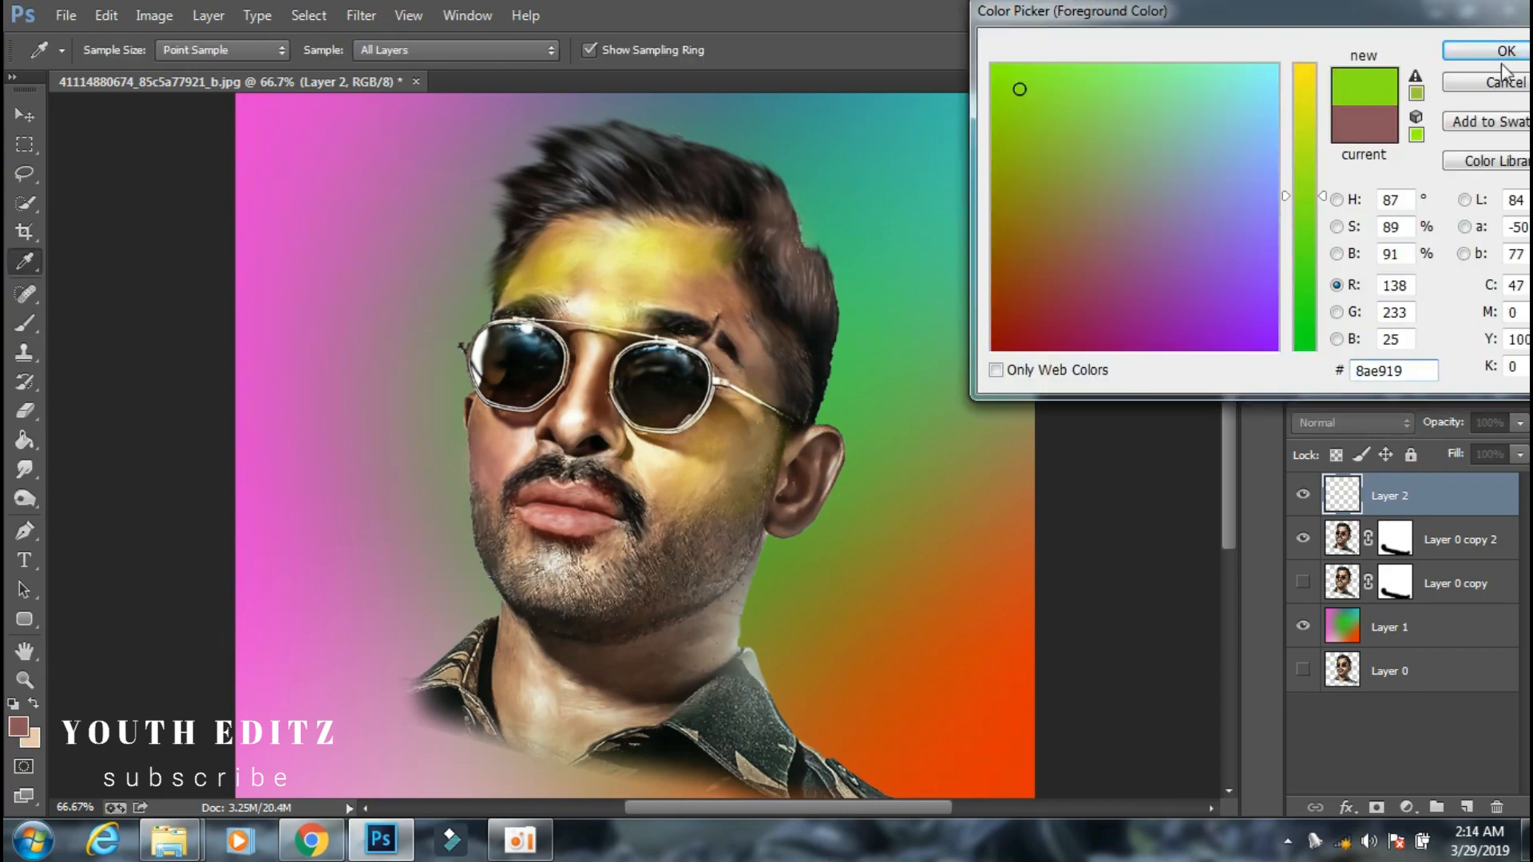
{"action": "left_click", "coordinate": [1505, 50]}
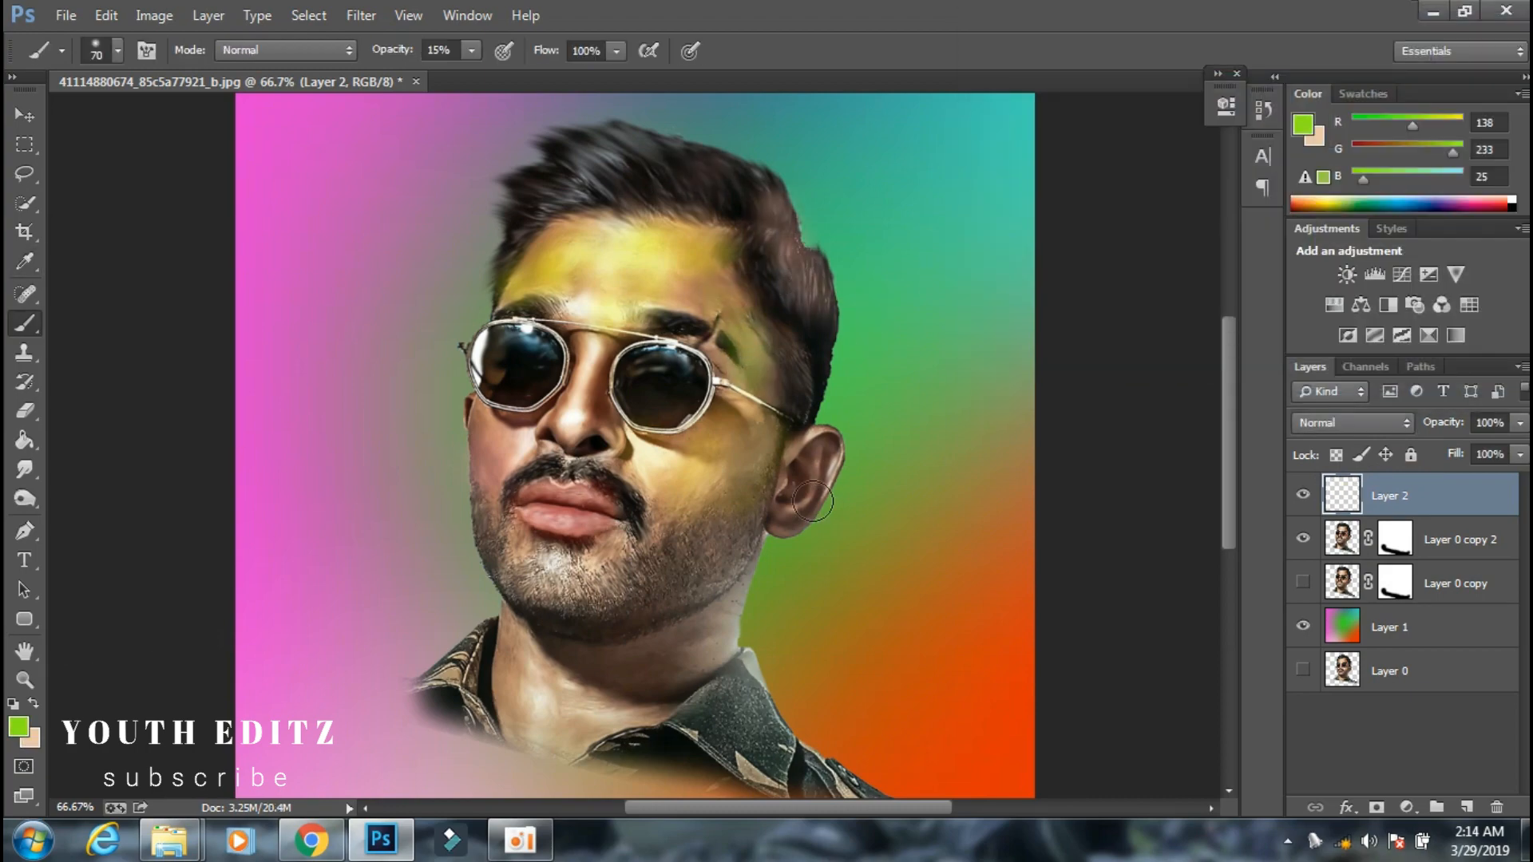
Tint the ear green (RGB 138, 233, 25) and the left-hand cheek and nose pink (RGB 241, 115, 147).
{"action": "left_click_drag", "start_coordinate": [808, 490], "coordinate": [787, 512]}
{"action": "left_click", "coordinate": [16, 730]}
{"action": "left_click", "coordinate": [1303, 77]}
{"action": "left_click", "coordinate": [1156, 222]}
{"action": "left_click", "coordinate": [1505, 50]}
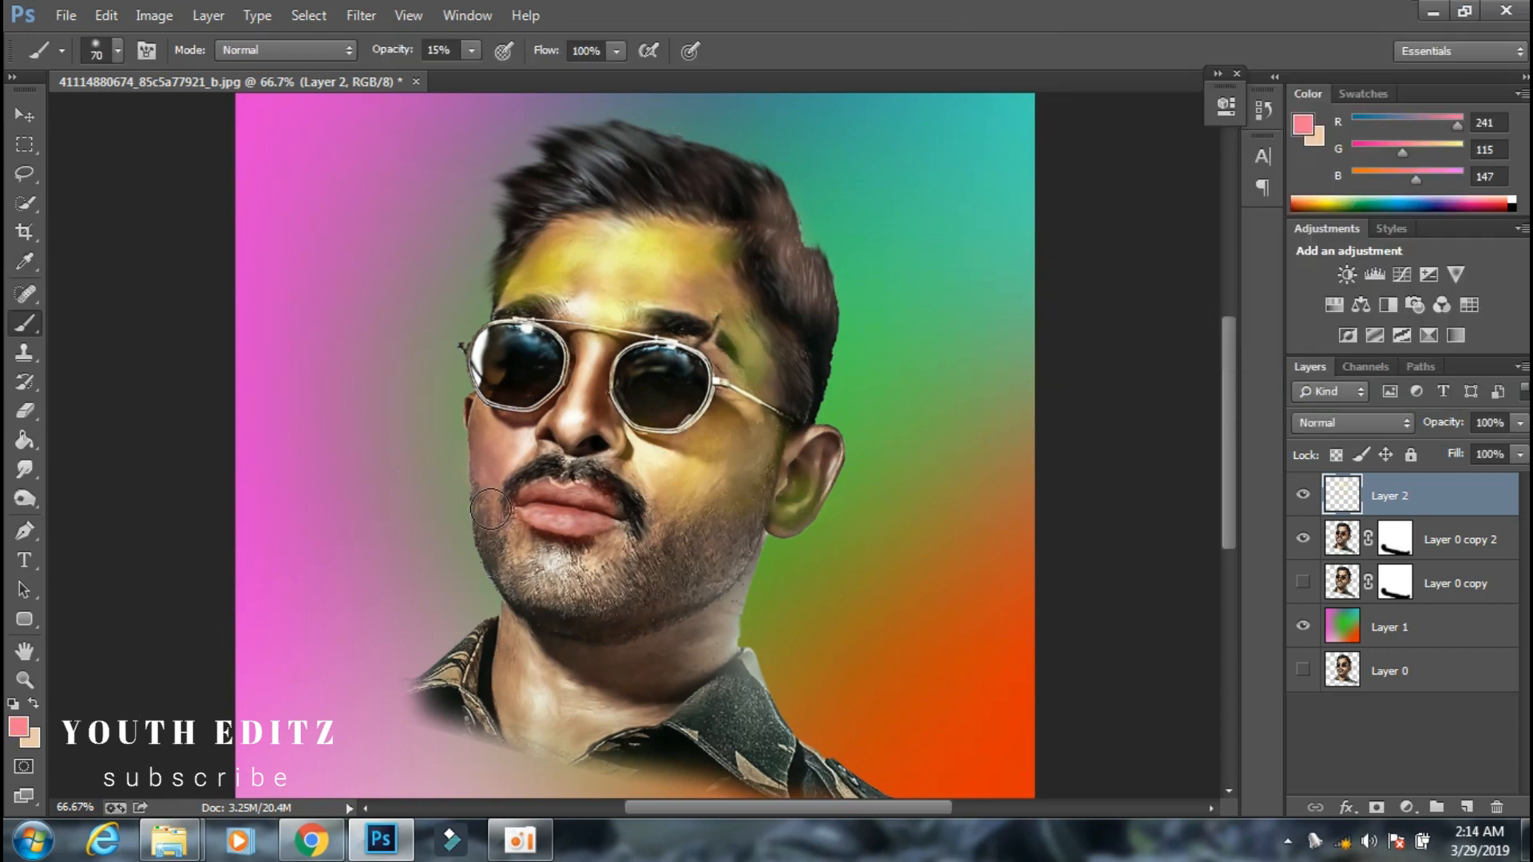
{"action": "left_click_drag", "start_coordinate": [490, 510], "coordinate": [492, 538]}
{"action": "left_click_drag", "start_coordinate": [553, 429], "coordinate": [592, 358]}
{"action": "left_click_drag", "start_coordinate": [506, 358], "coordinate": [523, 371]}
Lower the opacity of Layer 2 and add a new empty layer above it.
{"action": "key", "text": "ctrl+minus"}
{"action": "right_click", "coordinate": [1397, 594]}
{"action": "left_click", "coordinate": [563, 622]}
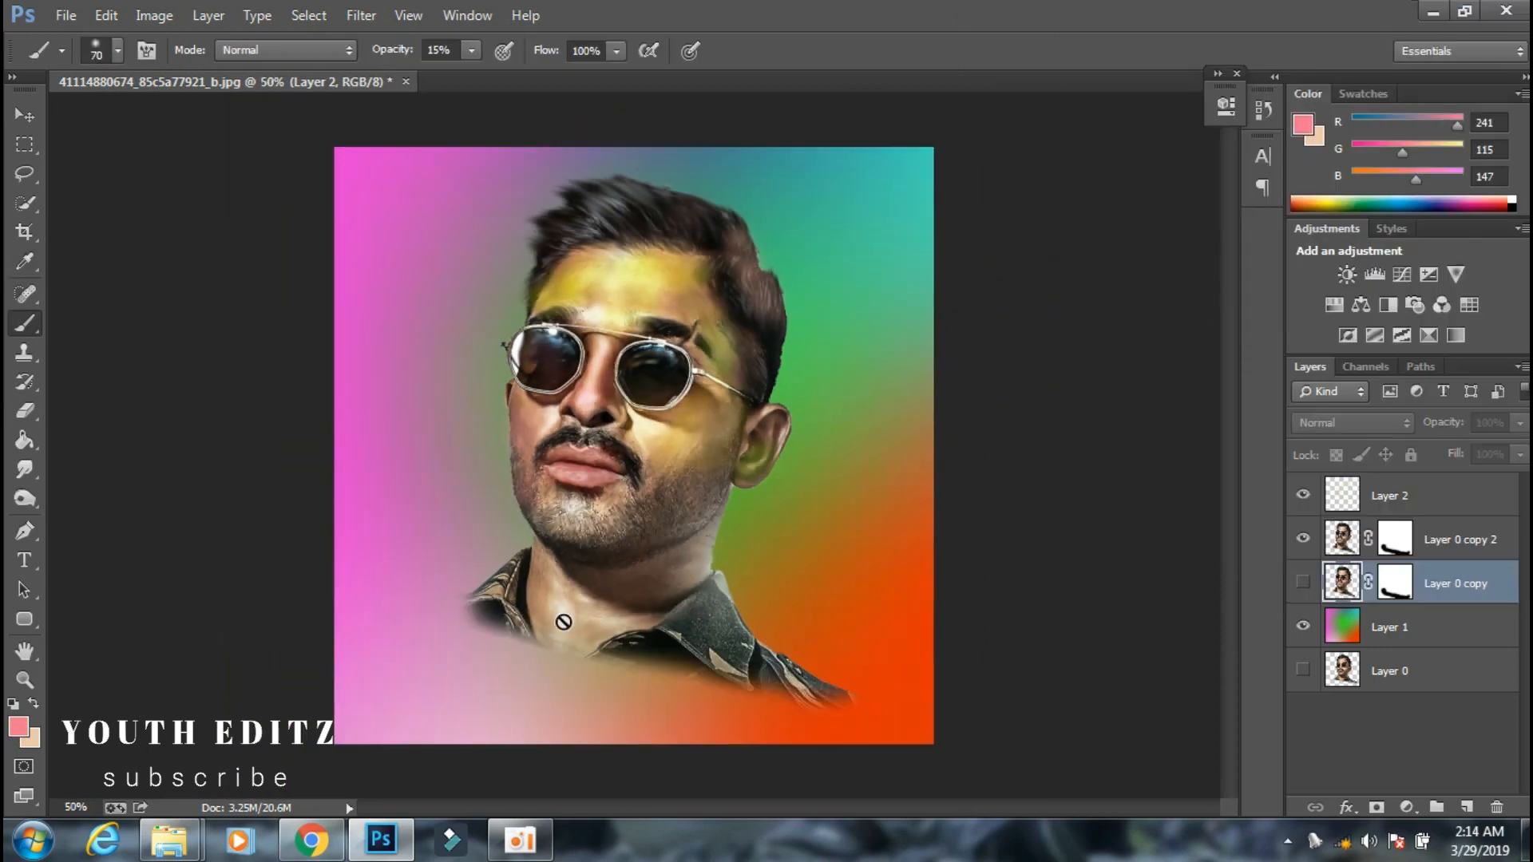
{"action": "left_click", "coordinate": [1394, 500]}
{"action": "left_click", "coordinate": [1520, 423]}
{"action": "left_click_drag", "start_coordinate": [1521, 450], "coordinate": [1473, 450]}
{"action": "left_click", "coordinate": [1472, 503]}
{"action": "left_click", "coordinate": [1467, 807]}
Set the foreground colour to magenta (RGB 241, 31, 255) and tint the nose on the new layer.
{"action": "key", "text": "ctrl+plus"}
{"action": "scroll", "coordinate": [634, 447], "scroll_direction": "up", "scroll_amount": 3}
{"action": "left_click", "coordinate": [18, 727]}
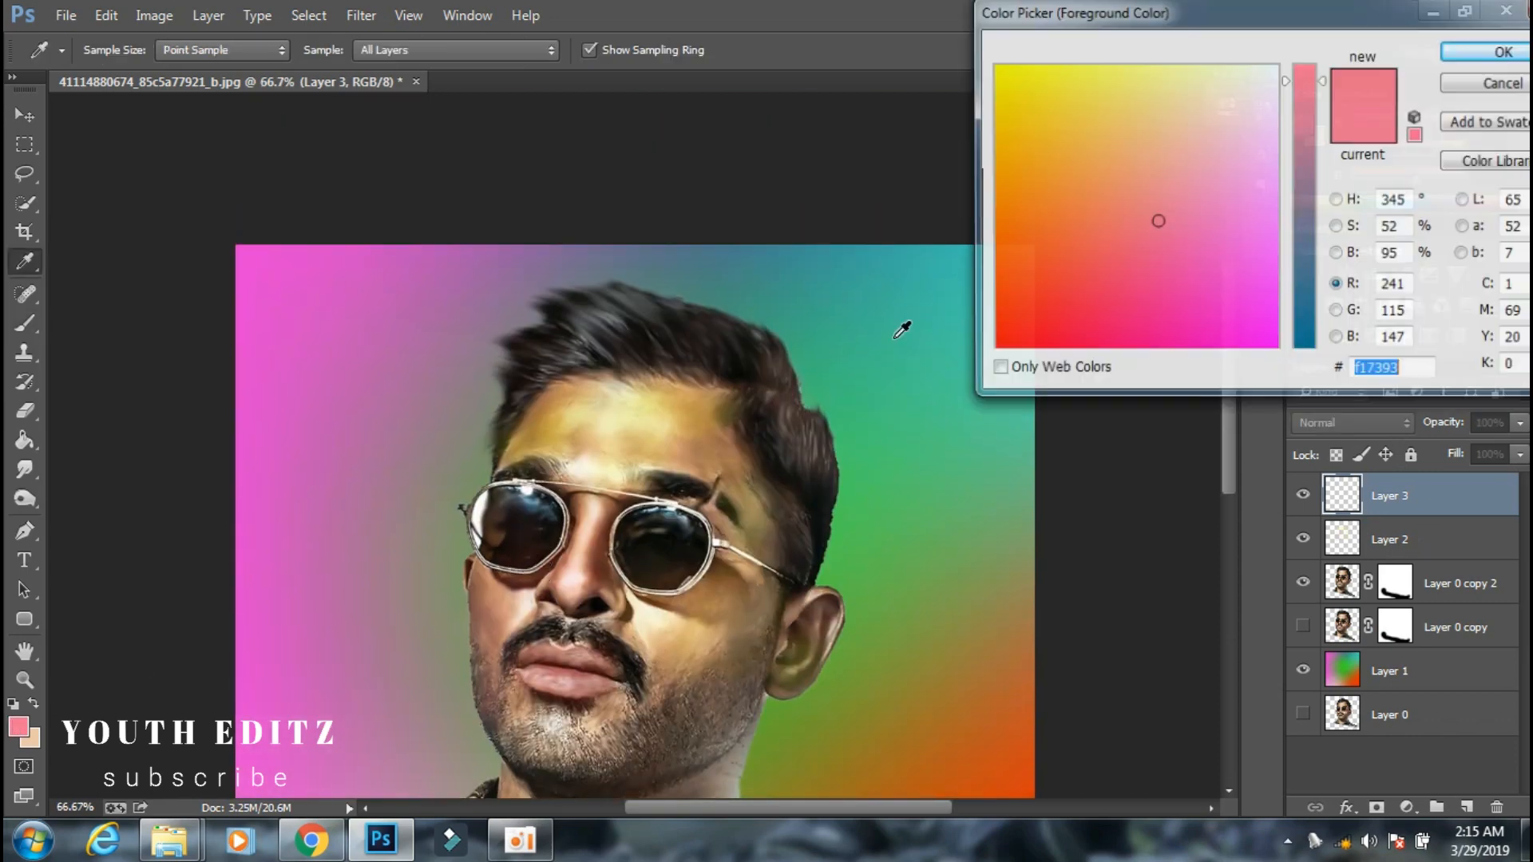
{"action": "left_click", "coordinate": [1277, 313]}
{"action": "left_click", "coordinate": [1503, 52]}
{"action": "key", "text": "ctrl+plus"}
{"action": "scroll", "coordinate": [559, 551], "scroll_direction": "down", "scroll_amount": 1}
{"action": "left_click_drag", "start_coordinate": [538, 594], "coordinate": [570, 505]}
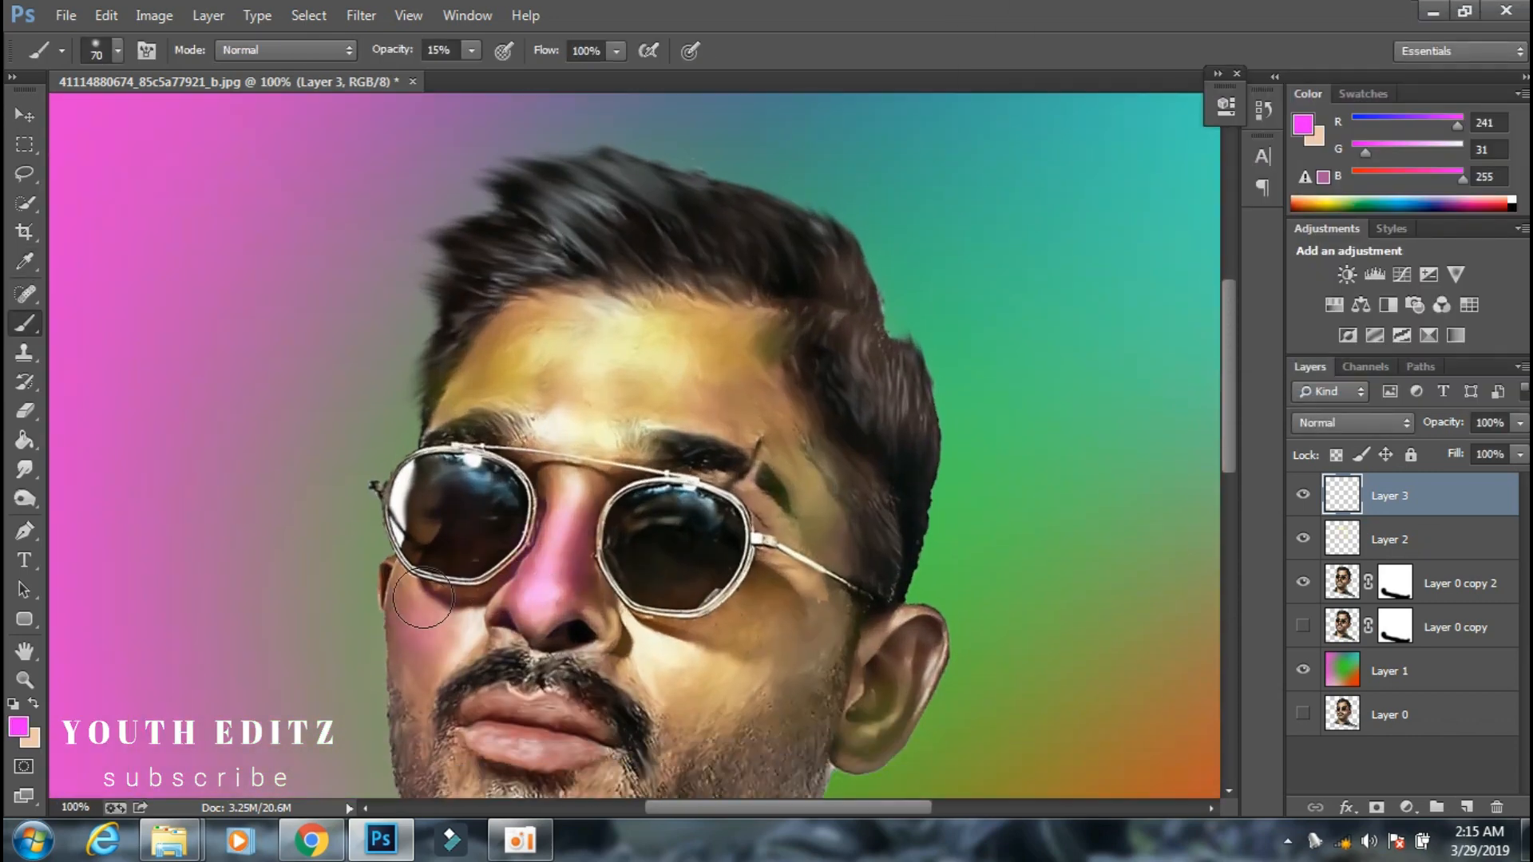
Undo the last magenta strokes and dab the nose tip lightly with the 15% opacity brush.
{"action": "key", "text": "ctrl+alt+z"}
{"action": "key", "text": "ctrl+alt+z"}
{"action": "key", "text": "ctrl+alt+z"}
{"action": "left_click", "coordinate": [471, 51]}
{"action": "left_click", "coordinate": [539, 615]}
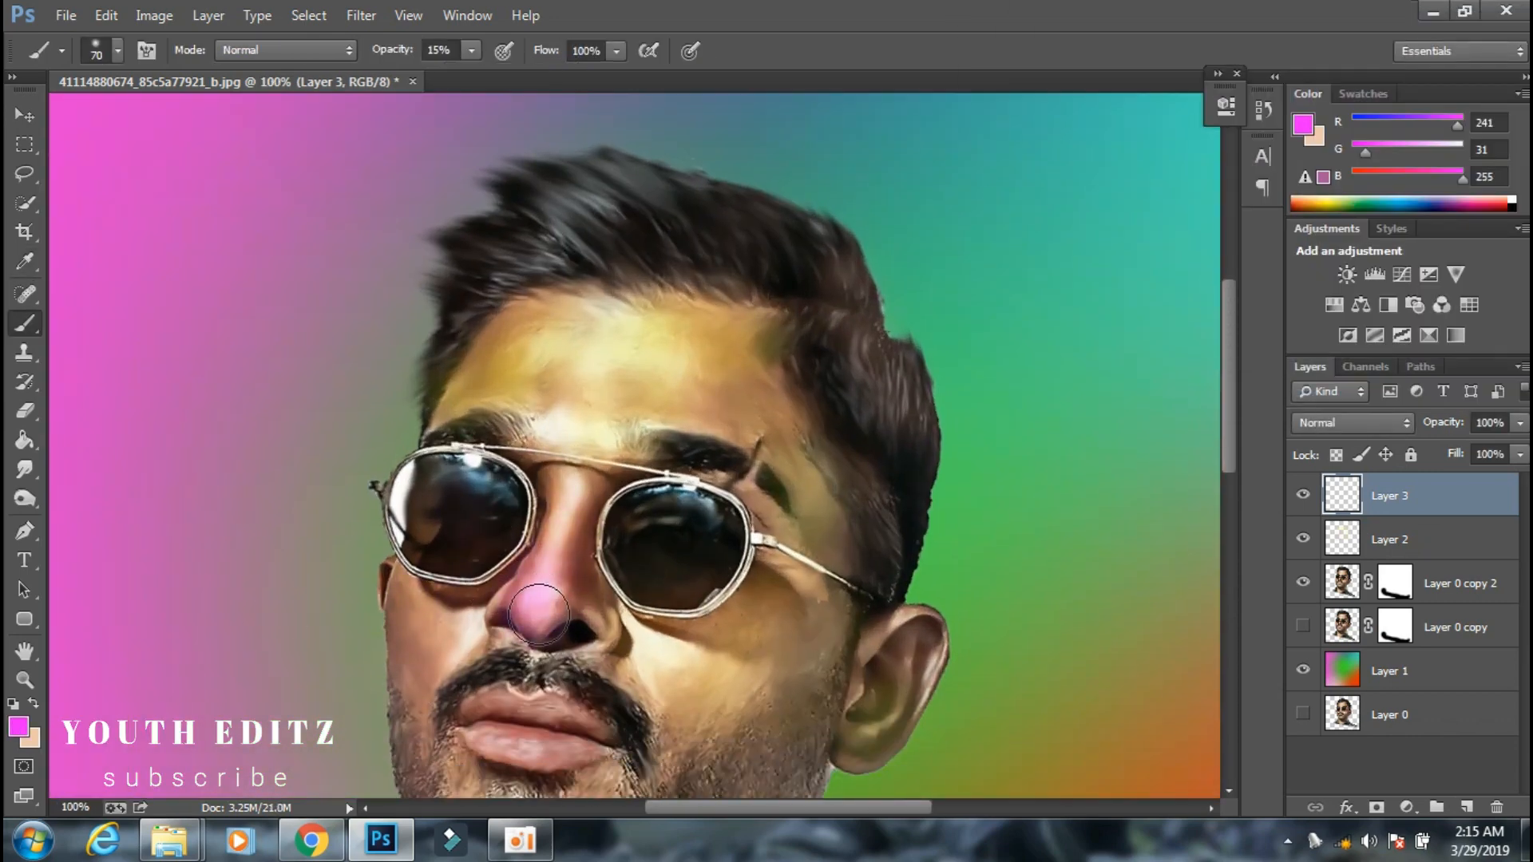
Set the foreground colour to red (RGB 241, 0, 0) and tint the right-hand cheek, brow area and ear.
{"action": "left_click", "coordinate": [17, 728]}
{"action": "left_click", "coordinate": [991, 348]}
{"action": "left_click", "coordinate": [1504, 52]}
{"action": "mouse_move", "coordinate": [804, 511]}
{"action": "left_mouse_down"}
{"action": "mouse_move", "coordinate": [685, 415]}
{"action": "mouse_move", "coordinate": [710, 373]}
{"action": "mouse_move", "coordinate": [645, 421]}
{"action": "mouse_move", "coordinate": [564, 439]}
{"action": "mouse_move", "coordinate": [790, 407]}
{"action": "mouse_move", "coordinate": [809, 501]}
{"action": "mouse_move", "coordinate": [721, 583]}
{"action": "mouse_move", "coordinate": [805, 566]}
{"action": "mouse_move", "coordinate": [663, 618]}
{"action": "mouse_move", "coordinate": [764, 557]}
{"action": "left_mouse_up"}
{"action": "scroll", "coordinate": [803, 400], "scroll_direction": "down", "scroll_amount": 1}
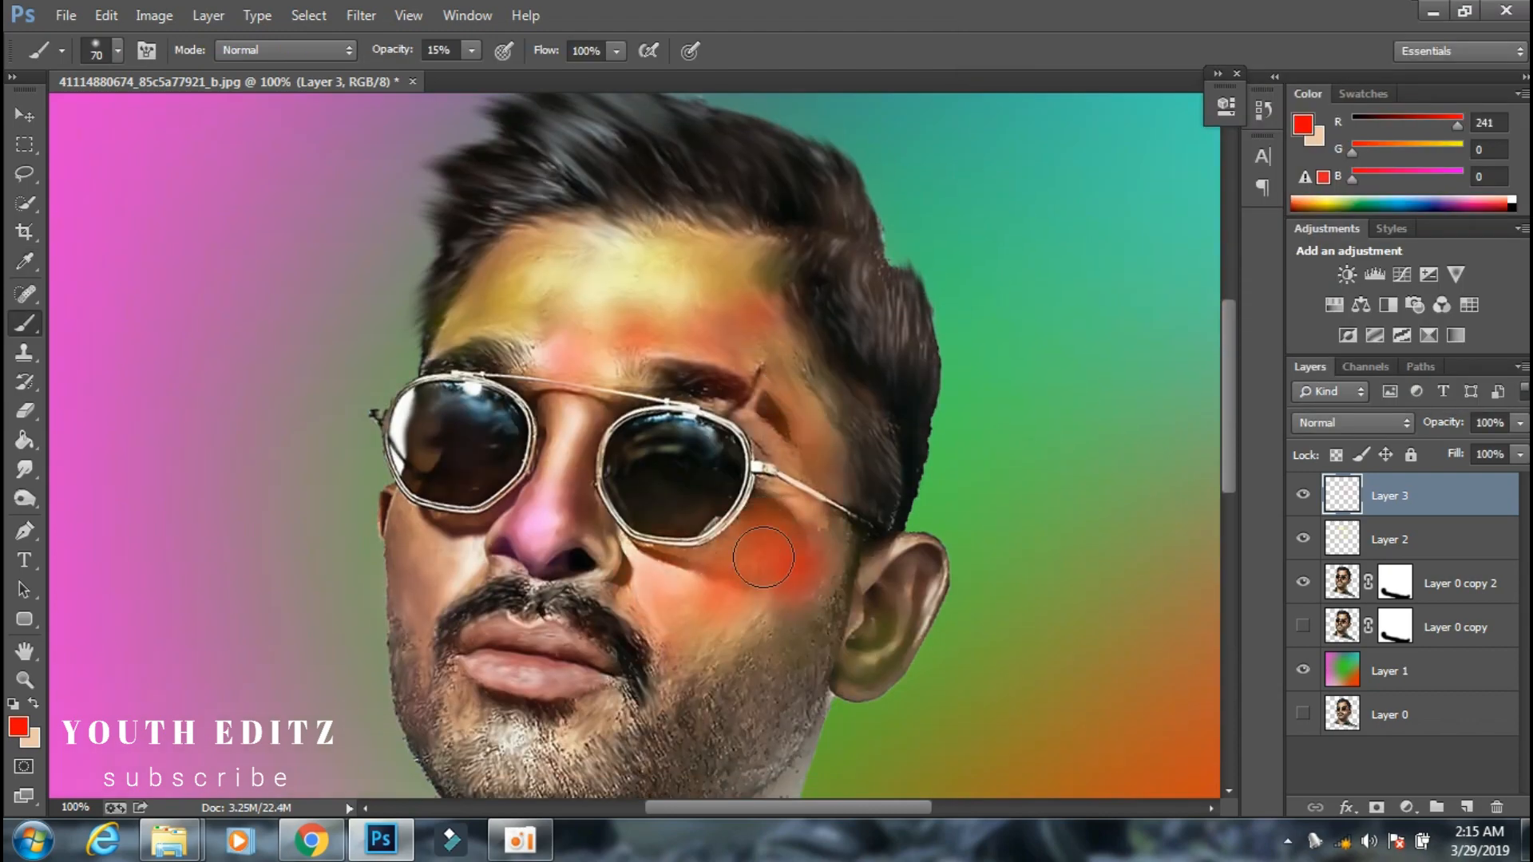
{"action": "scroll", "coordinate": [764, 557], "scroll_direction": "down", "scroll_amount": 1}
Set the foreground colour to orange-yellow (RGB 241, 177, 0) and tint the hair on the crown and right-hand side.
{"action": "left_click", "coordinate": [18, 727]}
{"action": "left_click", "coordinate": [991, 149]}
{"action": "left_click", "coordinate": [1503, 52]}
{"action": "scroll", "coordinate": [902, 335], "scroll_direction": "up", "scroll_amount": 2}
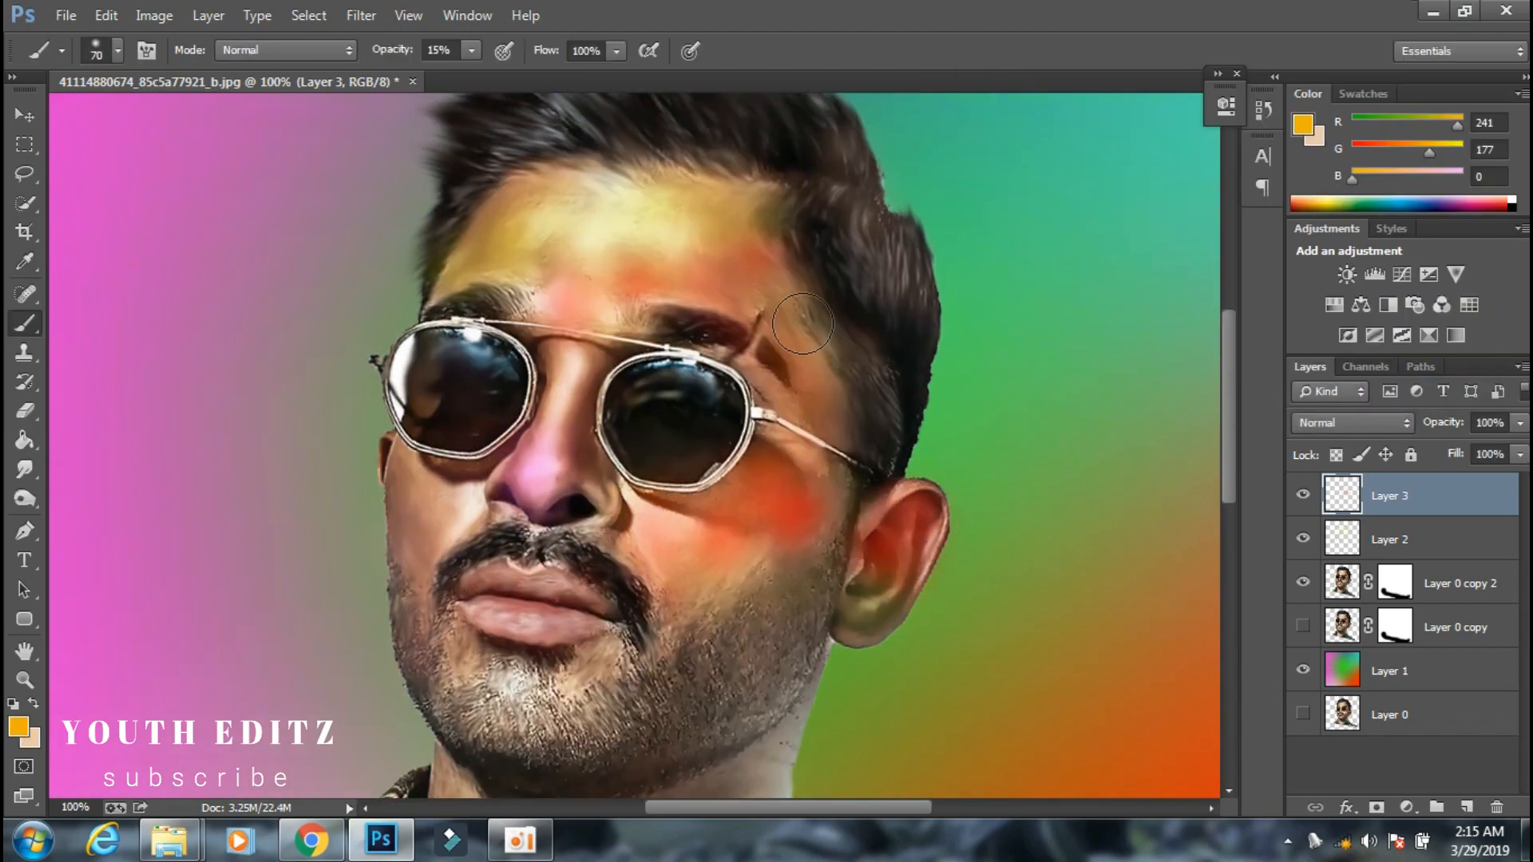
{"action": "mouse_move", "coordinate": [830, 232]}
{"action": "left_mouse_down"}
{"action": "mouse_move", "coordinate": [917, 351]}
{"action": "mouse_move", "coordinate": [821, 239]}
{"action": "left_mouse_up"}
{"action": "scroll", "coordinate": [811, 311], "scroll_direction": "up", "scroll_amount": 1}
{"action": "left_click_drag", "start_coordinate": [811, 311], "coordinate": [591, 249]}
Switch the foreground colour back to red (RGB 241, 0, 0) and tint the front hair, lips and left-hand cheek.
{"action": "left_click", "coordinate": [18, 727]}
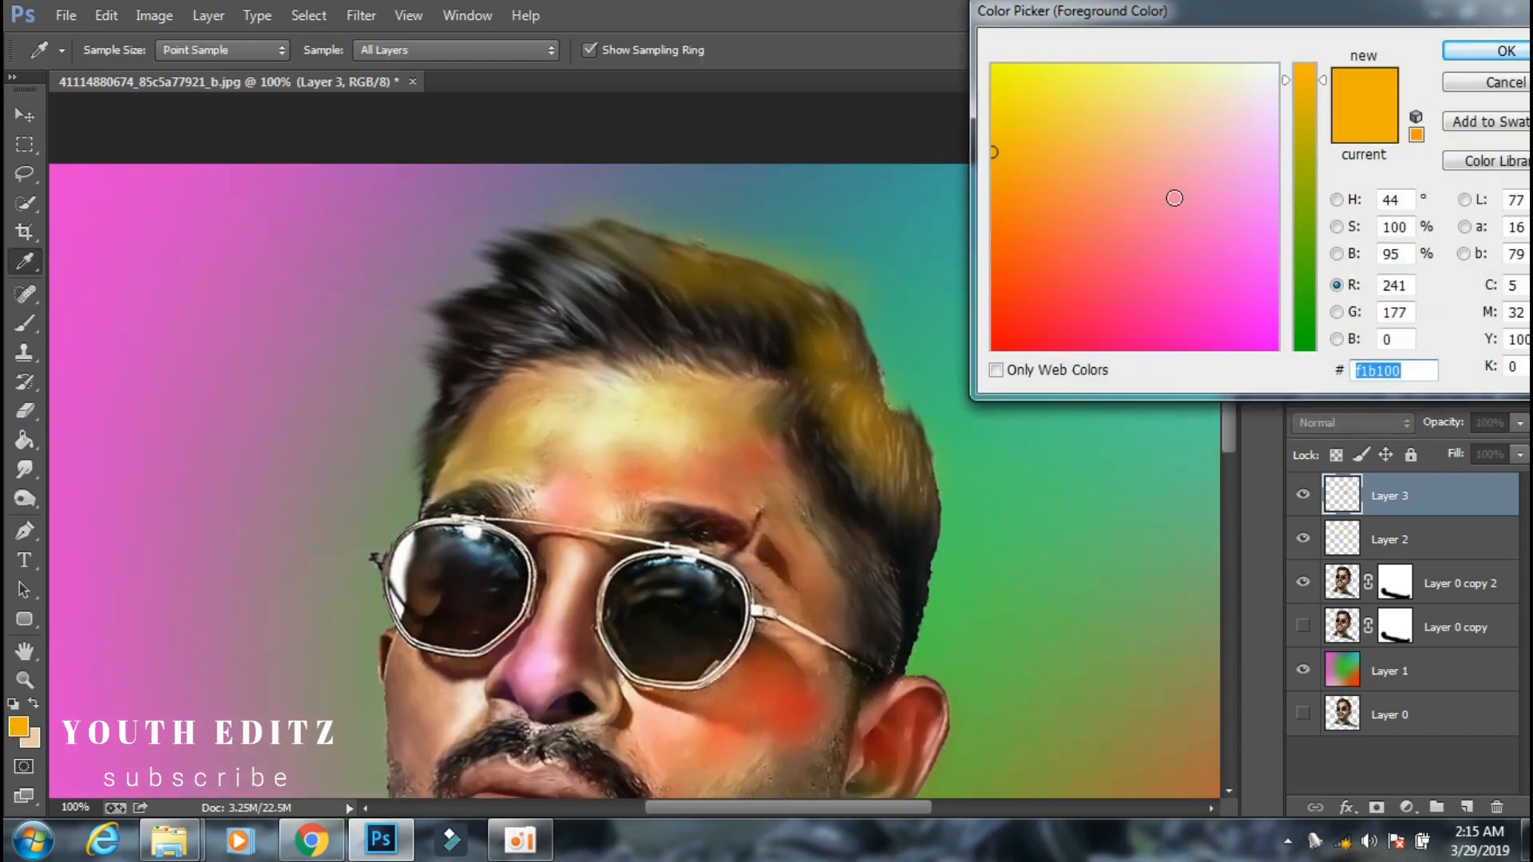
{"action": "left_click", "coordinate": [1299, 64]}
{"action": "left_click", "coordinate": [1493, 44]}
{"action": "mouse_move", "coordinate": [765, 324]}
{"action": "left_mouse_down"}
{"action": "mouse_move", "coordinate": [648, 309]}
{"action": "mouse_move", "coordinate": [429, 370]}
{"action": "mouse_move", "coordinate": [542, 267]}
{"action": "mouse_move", "coordinate": [561, 281]}
{"action": "mouse_move", "coordinate": [462, 377]}
{"action": "left_mouse_up"}
{"action": "scroll", "coordinate": [684, 360], "scroll_direction": "down", "scroll_amount": 1}
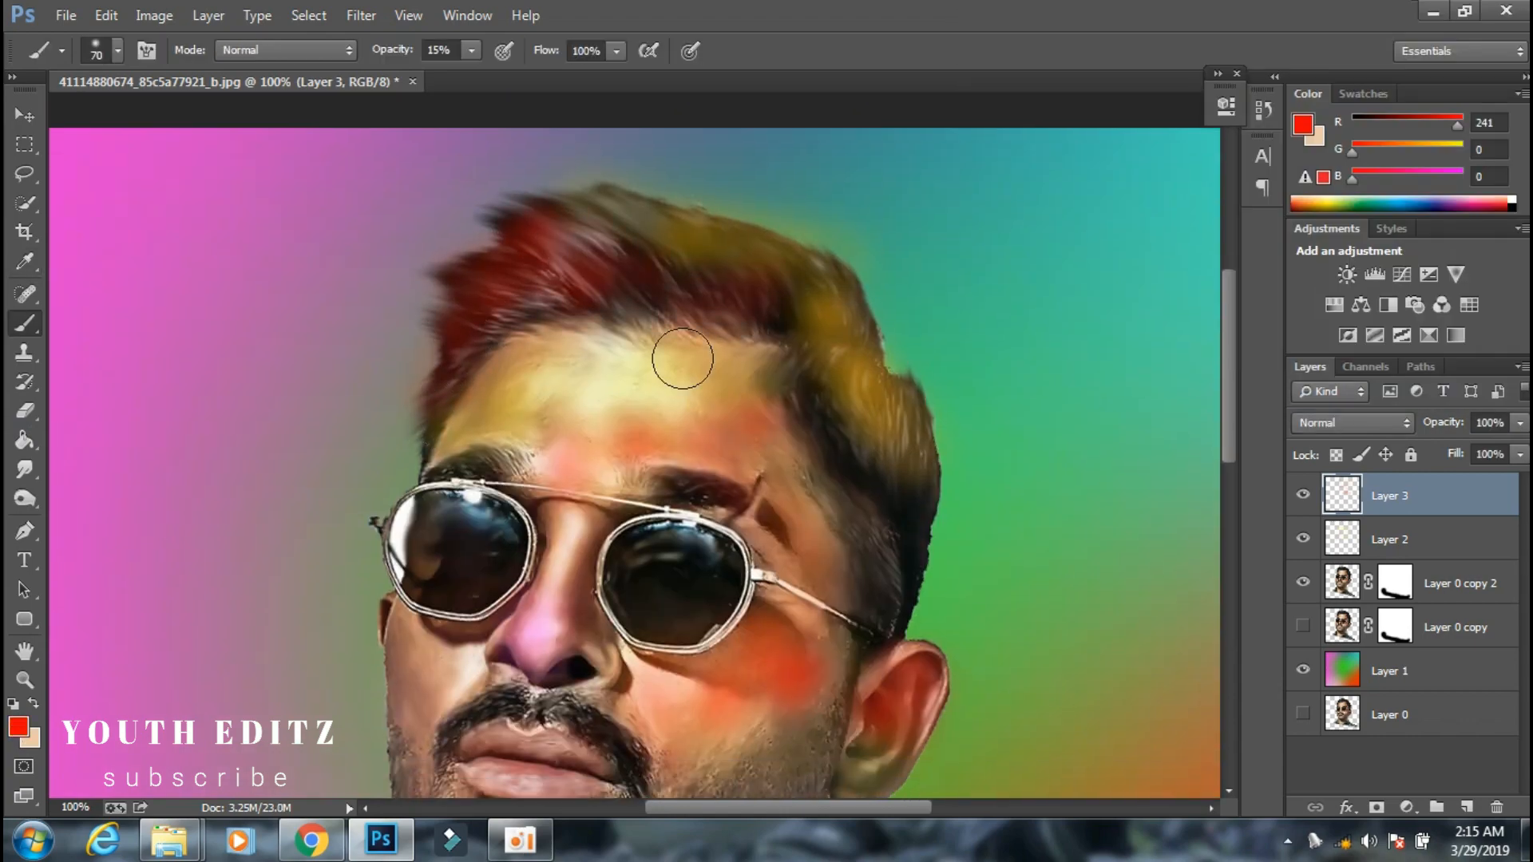
{"action": "left_click_drag", "start_coordinate": [684, 360], "coordinate": [677, 318]}
{"action": "scroll", "coordinate": [446, 595], "scroll_direction": "down", "scroll_amount": 5}
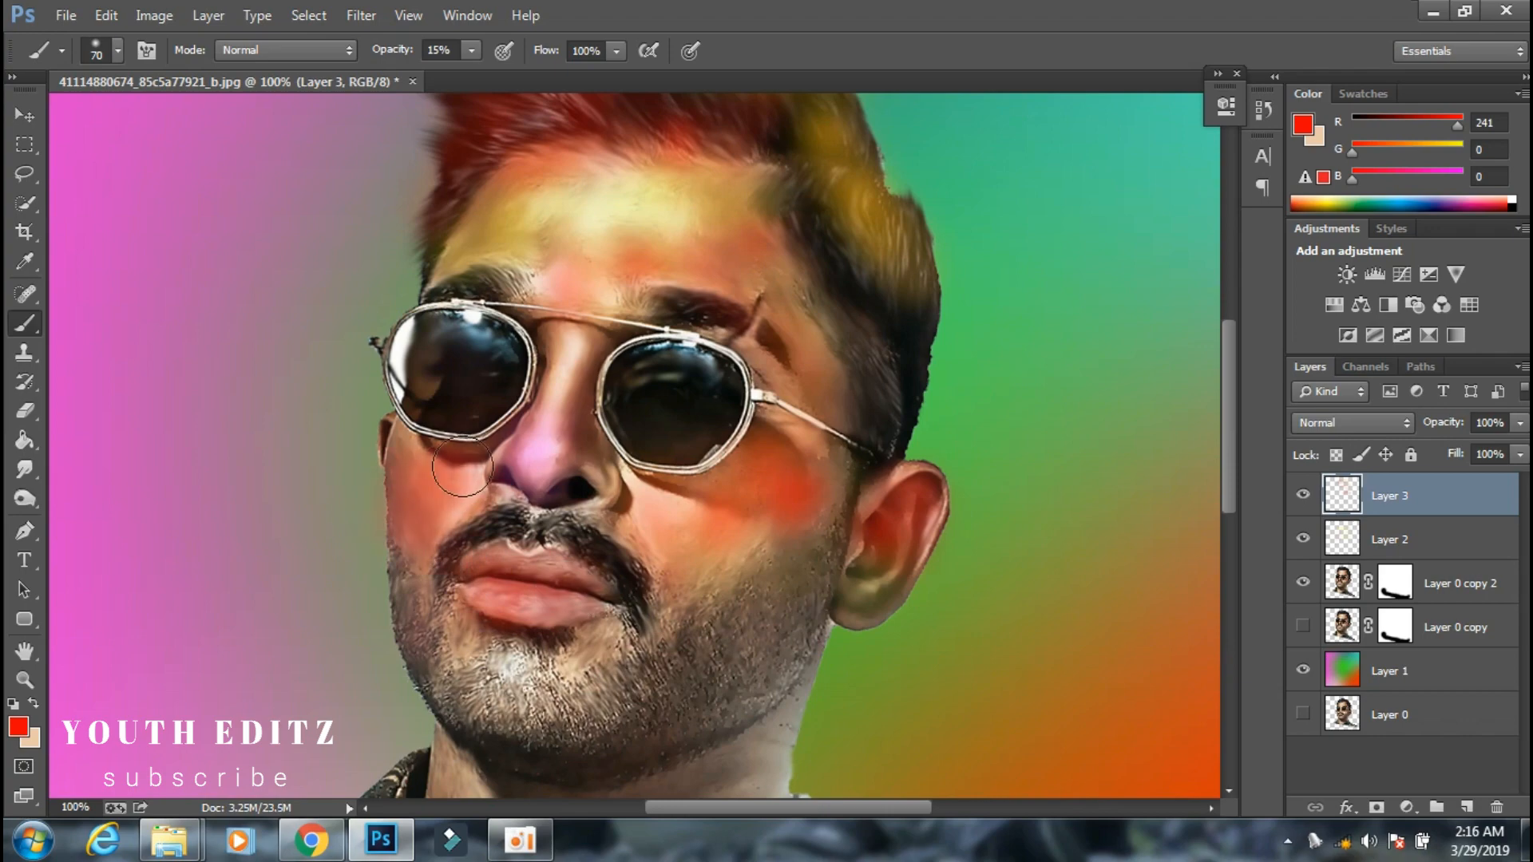
{"action": "left_click", "coordinate": [18, 727]}
{"action": "left_click", "coordinate": [1225, 175]}
{"action": "left_click", "coordinate": [1506, 50]}
Set the foreground colour to yellow (RGB 241, 255, 0) and tint the nose and the right-hand jaw.
{"action": "left_click", "coordinate": [18, 727]}
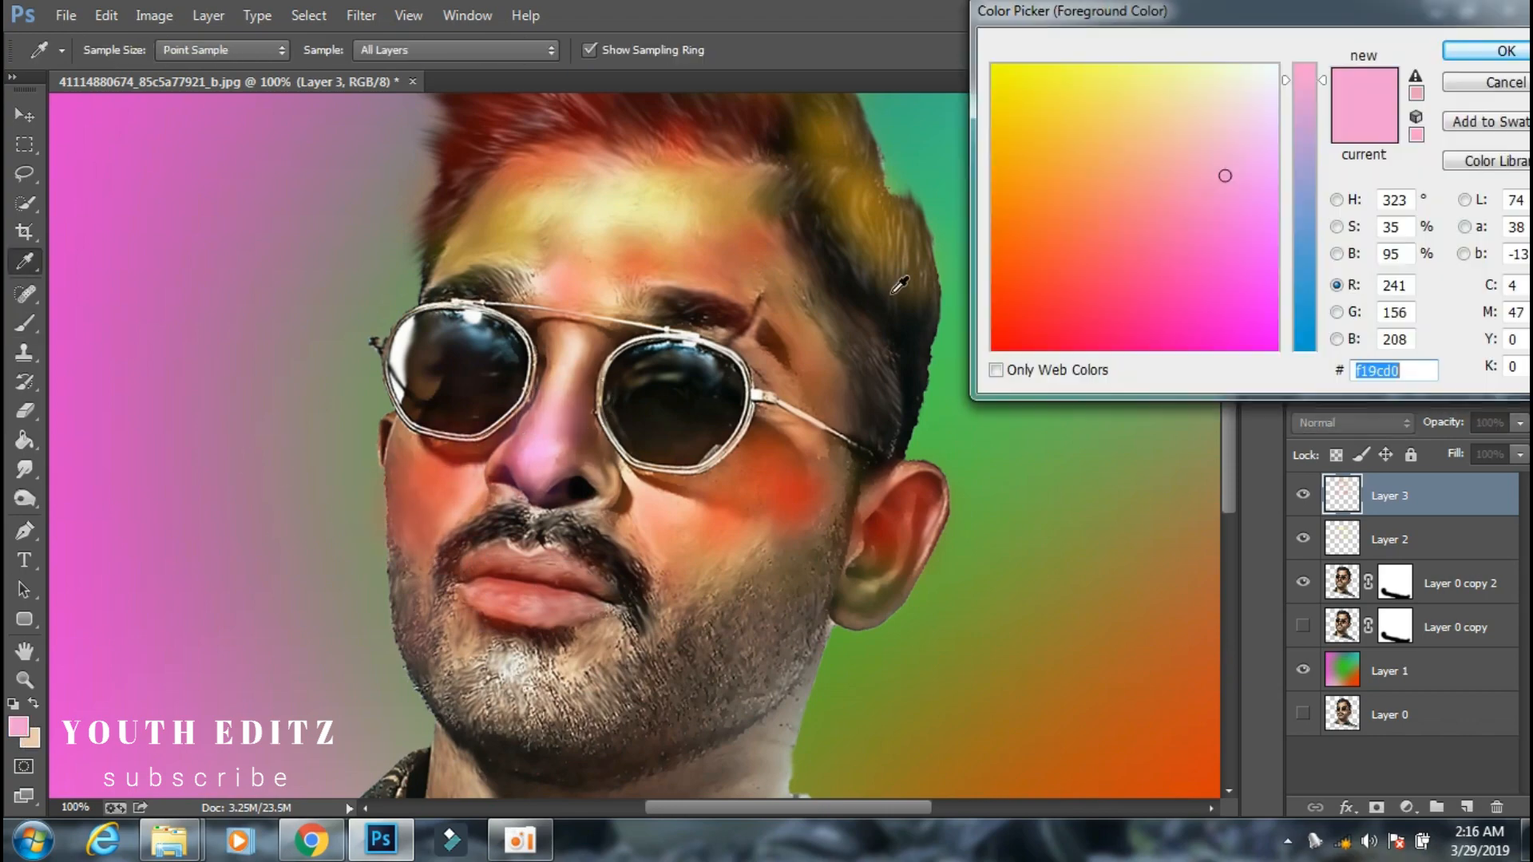
{"action": "left_click", "coordinate": [994, 66]}
{"action": "left_click", "coordinate": [1506, 51]}
{"action": "mouse_move", "coordinate": [556, 460]}
{"action": "left_mouse_down"}
{"action": "mouse_move", "coordinate": [556, 414]}
{"action": "mouse_move", "coordinate": [520, 461]}
{"action": "mouse_move", "coordinate": [566, 406]}
{"action": "left_mouse_up"}
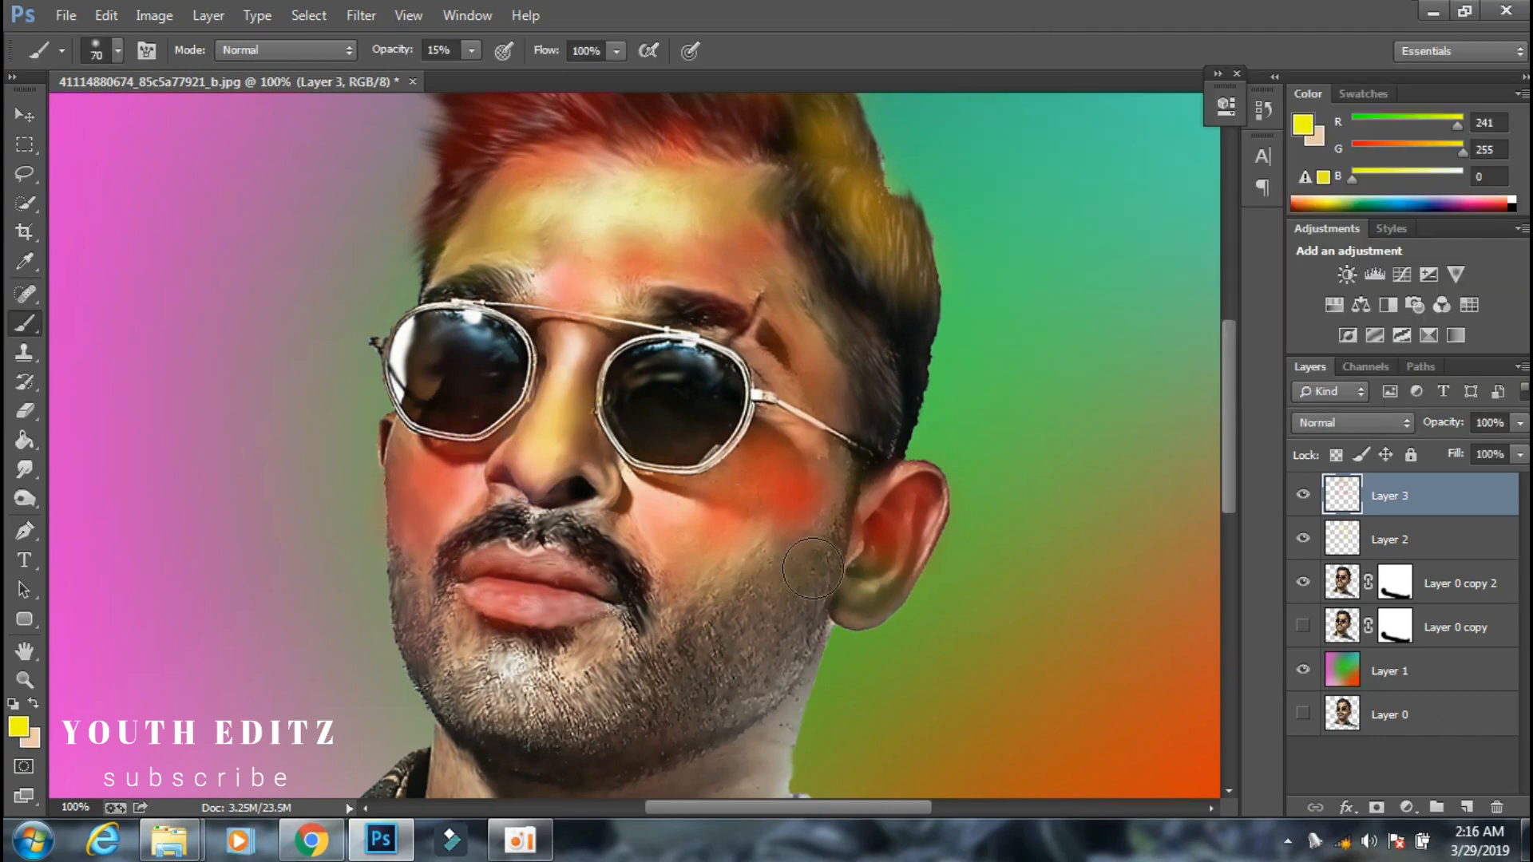
{"action": "key", "text": "ctrl+minus"}
{"action": "mouse_move", "coordinate": [733, 543]}
{"action": "left_mouse_down"}
{"action": "mouse_move", "coordinate": [696, 597]}
{"action": "mouse_move", "coordinate": [683, 566]}
{"action": "left_mouse_up"}
Set the foreground colour to muted blue (RGB 103, 103, 176) and tint the left-hand beard, chin and neck.
{"action": "left_click", "coordinate": [19, 730]}
{"action": "left_click", "coordinate": [1310, 236]}
{"action": "left_click", "coordinate": [1189, 235]}
{"action": "left_click", "coordinate": [1506, 50]}
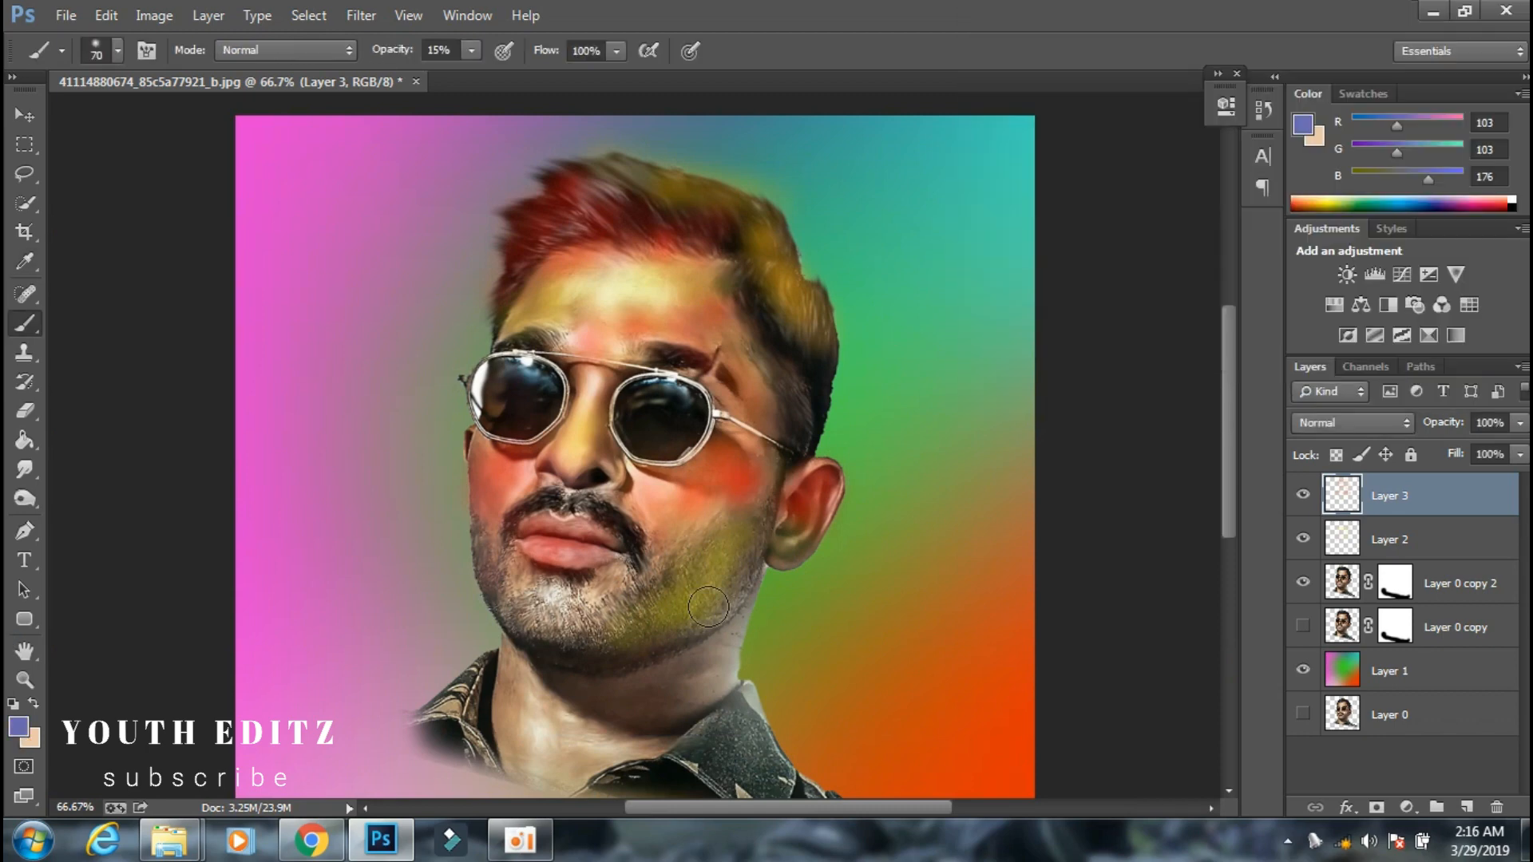
{"action": "left_click_drag", "start_coordinate": [512, 618], "coordinate": [495, 587]}
{"action": "scroll", "coordinate": [607, 615], "scroll_direction": "down", "scroll_amount": 1}
{"action": "mouse_move", "coordinate": [706, 606]}
{"action": "left_mouse_down"}
{"action": "mouse_move", "coordinate": [678, 645]}
{"action": "mouse_move", "coordinate": [621, 638]}
{"action": "left_mouse_up"}
Set the foreground colour to green #67f700 and tint the left-hand neck and the shirt collar.
{"action": "left_click", "coordinate": [19, 728]}
{"action": "left_click_drag", "start_coordinate": [1005, 84], "coordinate": [947, 75]}
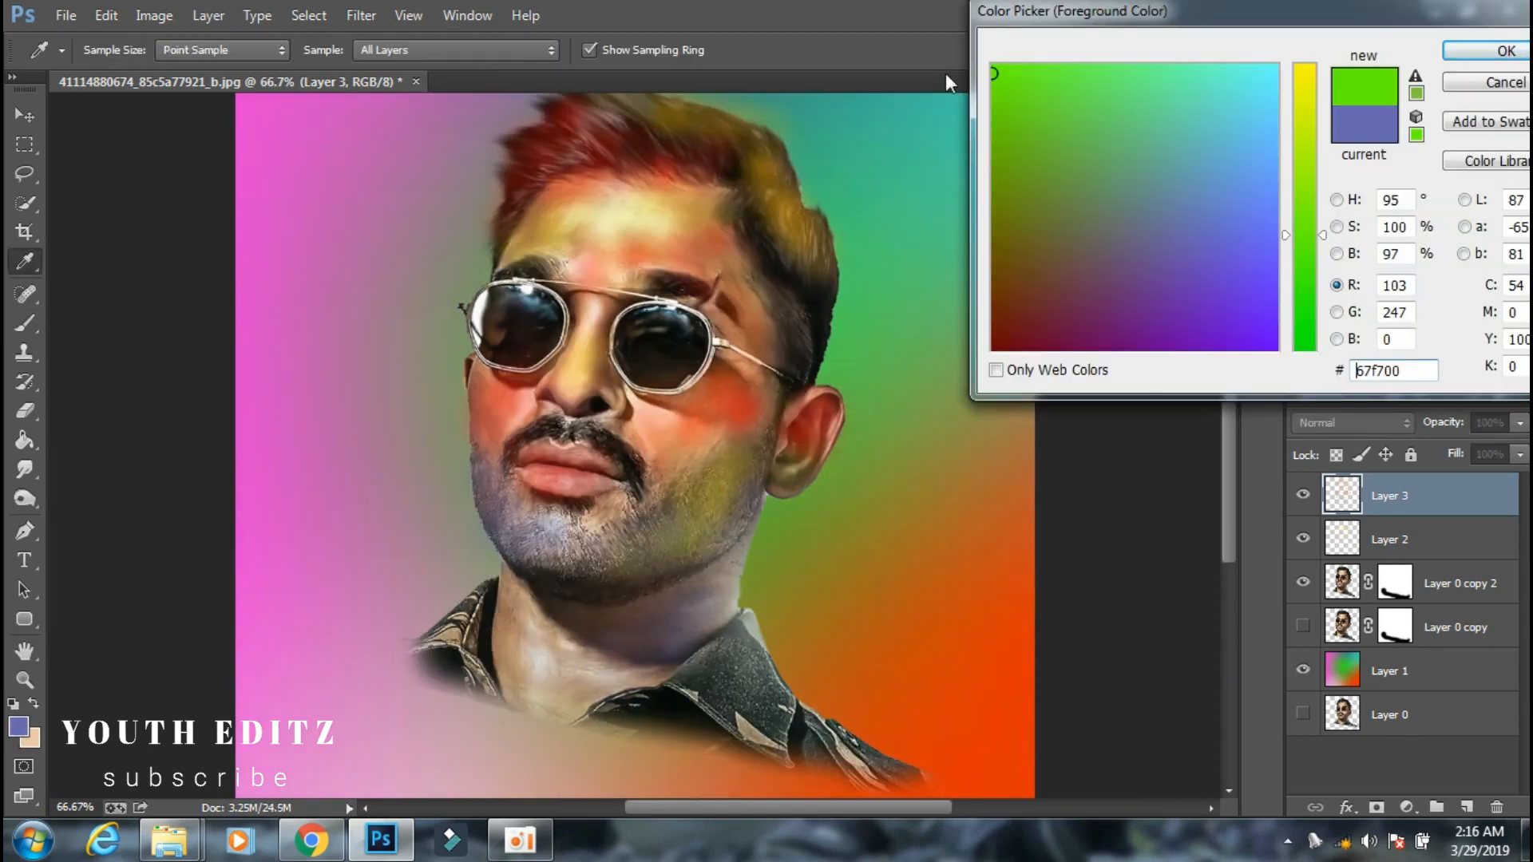
{"action": "left_click", "coordinate": [1501, 50]}
{"action": "mouse_move", "coordinate": [522, 680]}
{"action": "left_mouse_down"}
{"action": "mouse_move", "coordinate": [503, 644]}
{"action": "mouse_move", "coordinate": [545, 657]}
{"action": "mouse_move", "coordinate": [524, 625]}
{"action": "left_mouse_up"}
{"action": "scroll", "coordinate": [523, 626], "scroll_direction": "down", "scroll_amount": 1}
{"action": "mouse_move", "coordinate": [864, 715]}
{"action": "left_mouse_down"}
{"action": "mouse_move", "coordinate": [740, 641]}
{"action": "mouse_move", "coordinate": [576, 663]}
{"action": "left_mouse_up"}
Set the foreground colour to violet (RGB 103, 0, 255) and tint the neck beneath the jaw and the collar edge.
{"action": "left_click", "coordinate": [19, 728]}
{"action": "left_click_drag", "start_coordinate": [1118, 232], "coordinate": [1290, 363]}
{"action": "left_click", "coordinate": [1503, 50]}
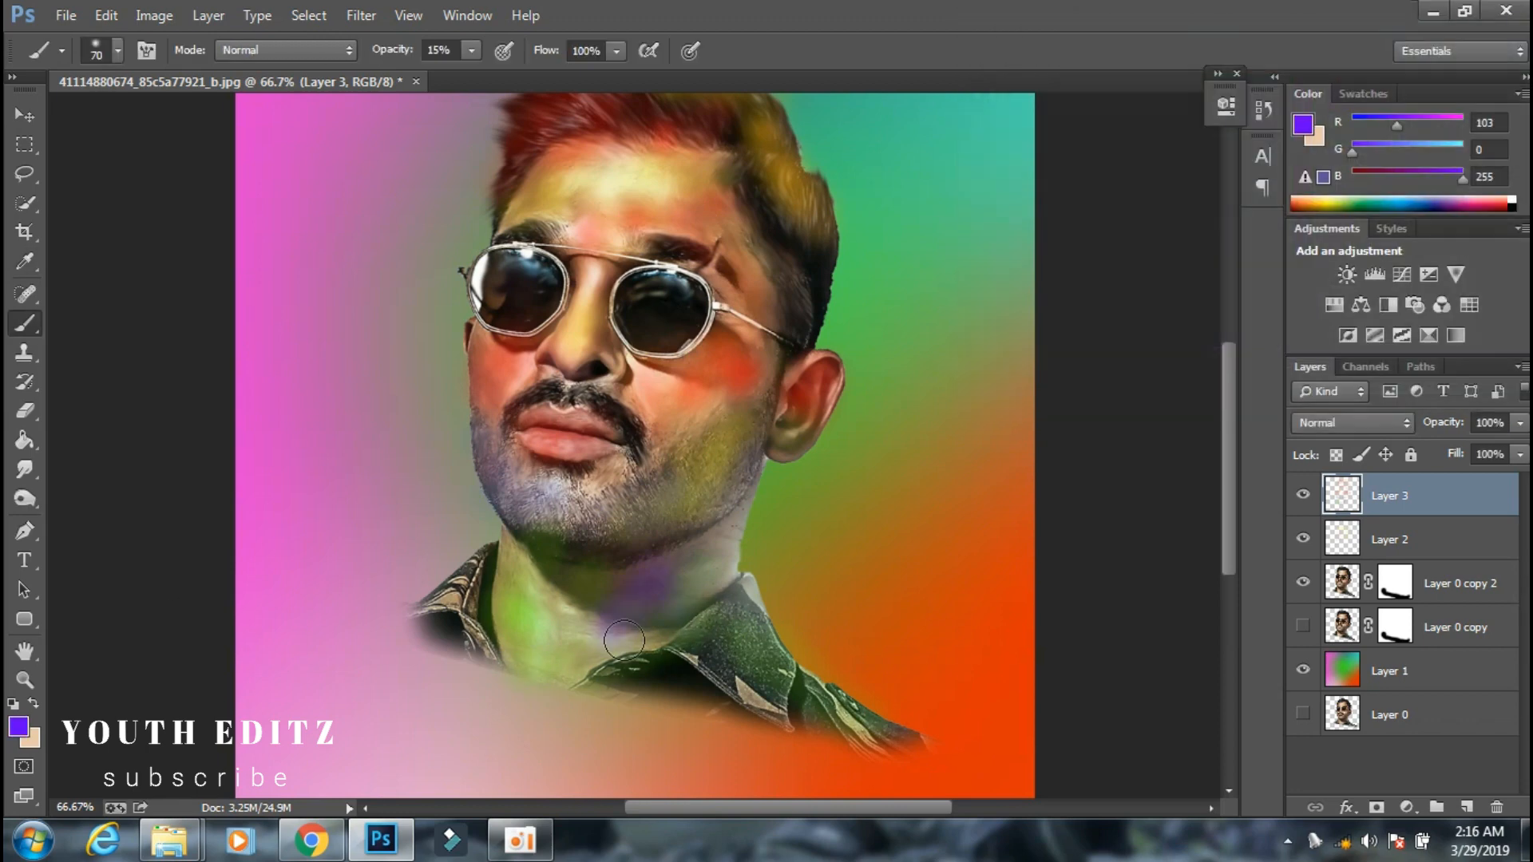
{"action": "left_click_drag", "start_coordinate": [609, 640], "coordinate": [714, 572]}
{"action": "left_click_drag", "start_coordinate": [713, 572], "coordinate": [480, 626]}
Tint both sunglasses lenses with the violet brush.
{"action": "scroll", "coordinate": [481, 626], "scroll_direction": "up", "scroll_amount": 3}
{"action": "key", "text": "ctrl+minus"}
{"action": "key", "text": "ctrl+minus"}
{"action": "key", "text": "ctrl+plus"}
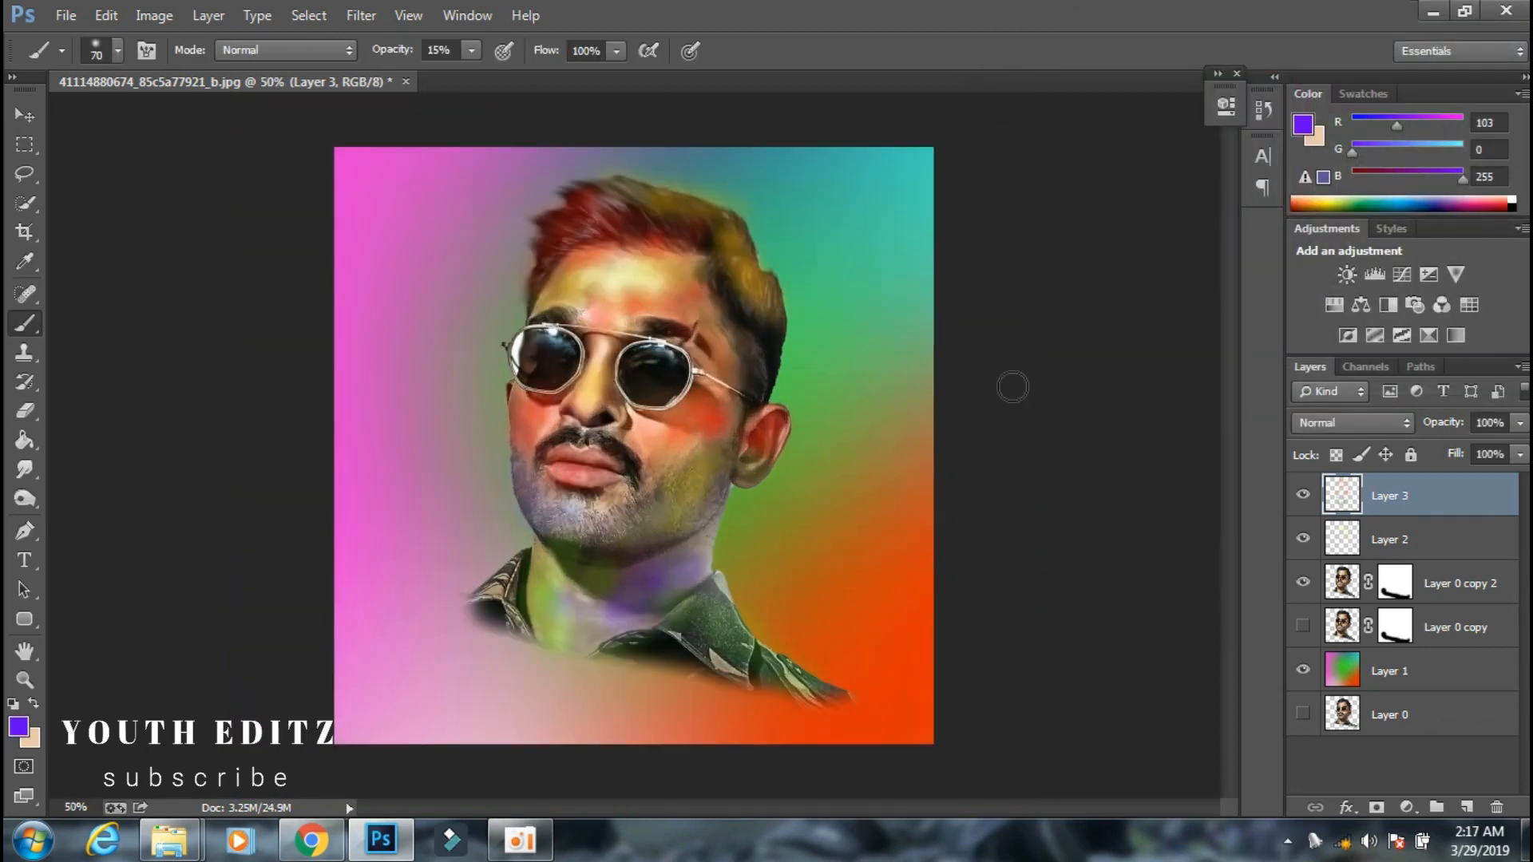
{"action": "key", "text": "ctrl+plus"}
{"action": "mouse_move", "coordinate": [536, 345]}
{"action": "left_mouse_down"}
{"action": "mouse_move", "coordinate": [525, 309]}
{"action": "mouse_move", "coordinate": [503, 345]}
{"action": "mouse_move", "coordinate": [505, 307]}
{"action": "mouse_move", "coordinate": [526, 341]}
{"action": "mouse_move", "coordinate": [666, 359]}
{"action": "left_mouse_up"}
{"action": "key", "text": "ctrl+minus"}
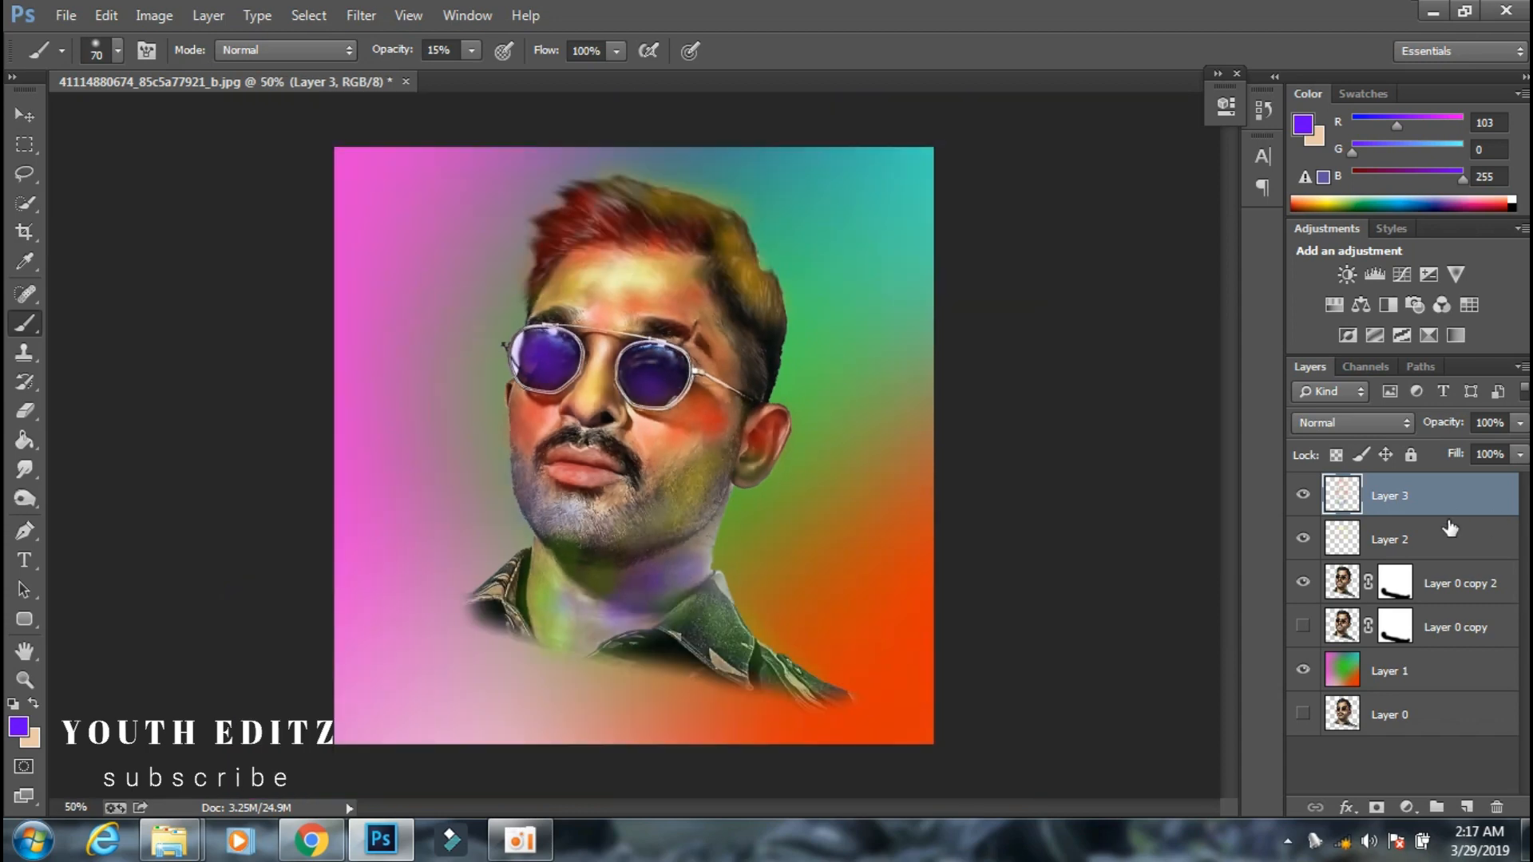
Reduce the opacity of Layer 3 to 74%.
{"action": "left_click", "coordinate": [1519, 422]}
{"action": "left_click_drag", "start_coordinate": [1517, 448], "coordinate": [1489, 448]}
{"action": "double_click", "coordinate": [1453, 512]}
{"action": "key", "text": "Escape"}
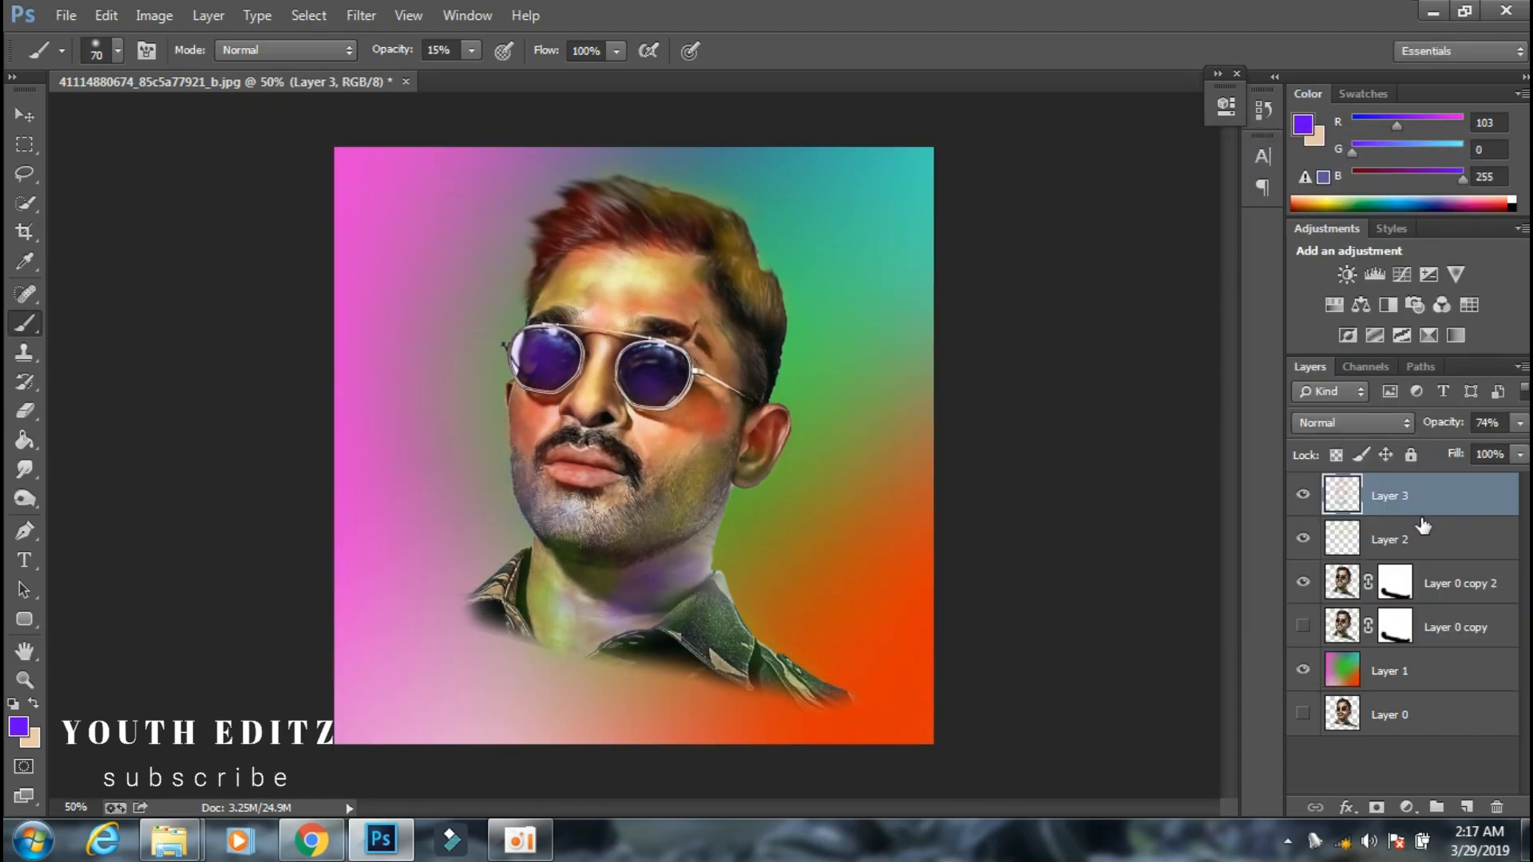
Merge Layer 2 and Layer 3 into a single colour layer.
{"action": "left_click", "coordinate": [1426, 534]}
{"action": "left_click", "coordinate": [1519, 422]}
{"action": "left_click", "coordinate": [1397, 508], "text": "ctrl"}
{"action": "right_click", "coordinate": [1394, 511]}
{"action": "left_click", "coordinate": [1181, 543]}
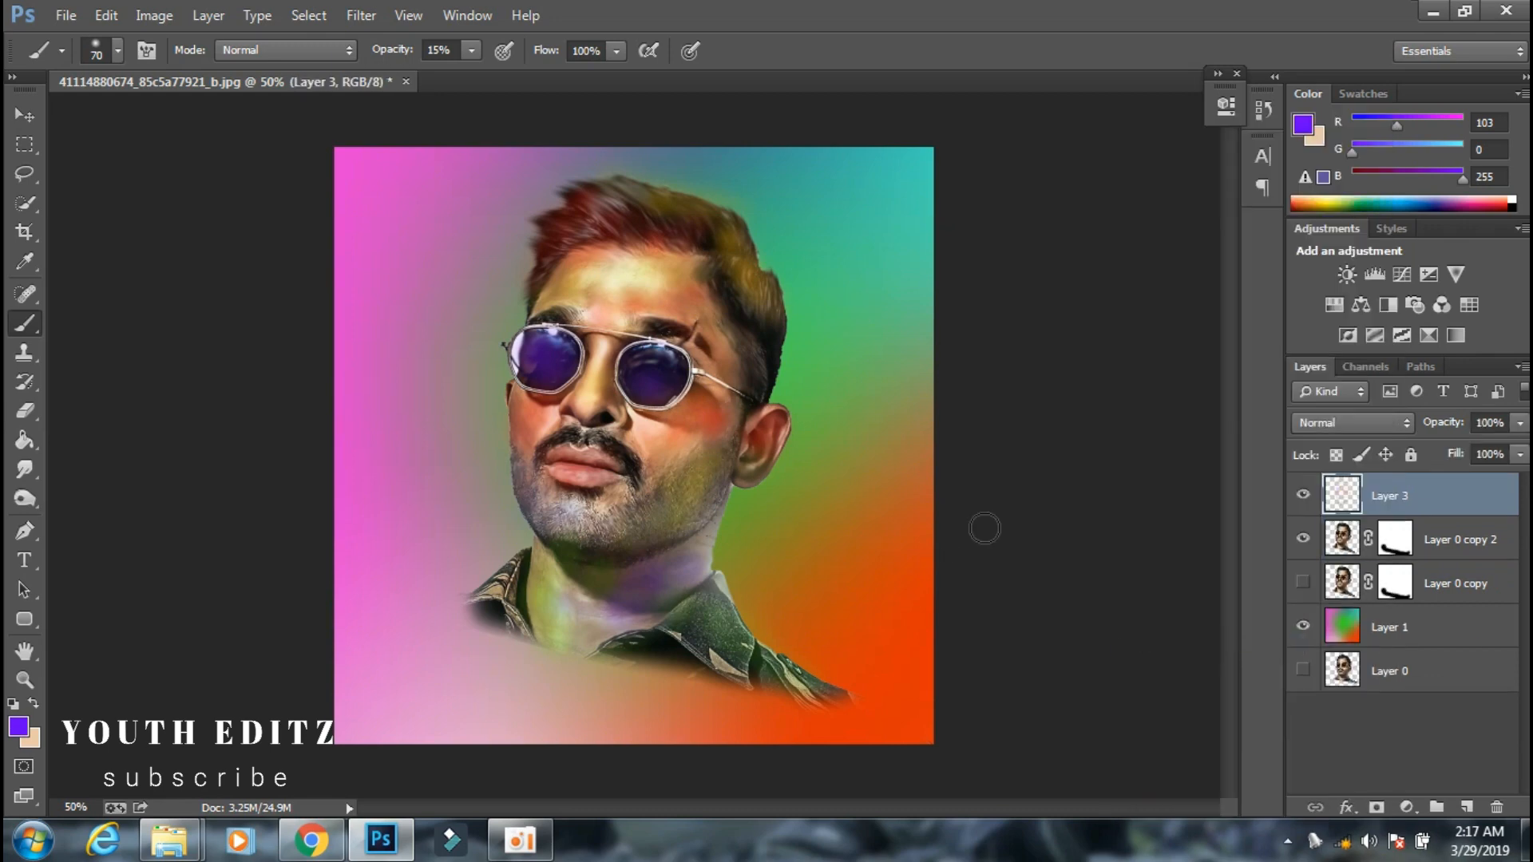
Toggle the visibility of Layer 0 copy and Layer 0 copy 2 to compare the two portrait versions.
{"action": "left_click", "coordinate": [1520, 423]}
{"action": "left_click", "coordinate": [1303, 582]}
{"action": "left_click", "coordinate": [1303, 543]}
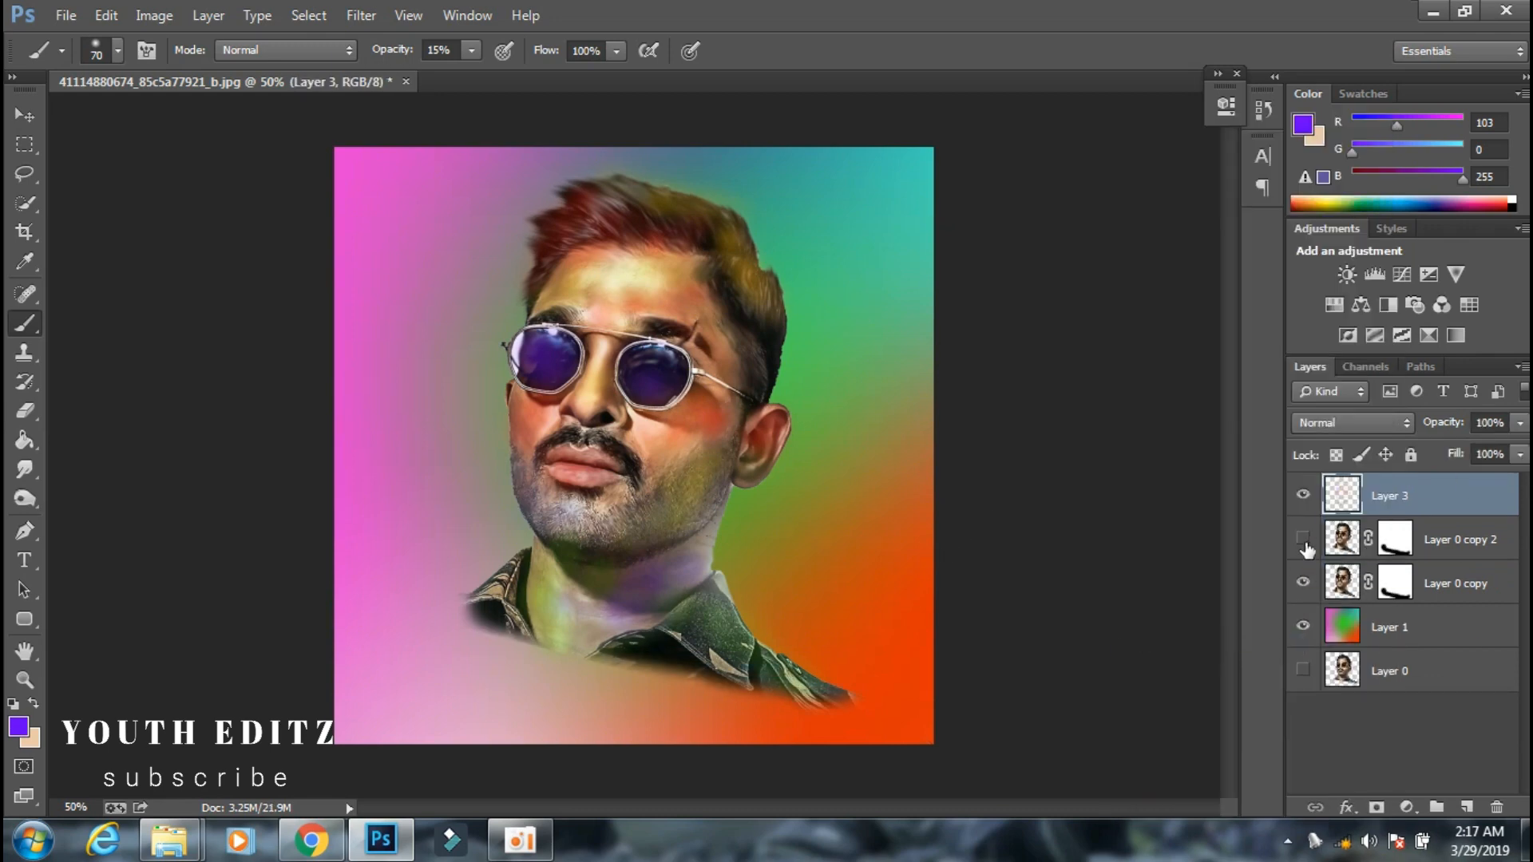
{"action": "left_click", "coordinate": [1303, 539]}
{"action": "left_click", "coordinate": [1303, 582]}
Try the Linear Light, Soft Light and Linear Burn blend modes on Layer 3 and return it to Normal.
{"action": "left_click", "coordinate": [1351, 422]}
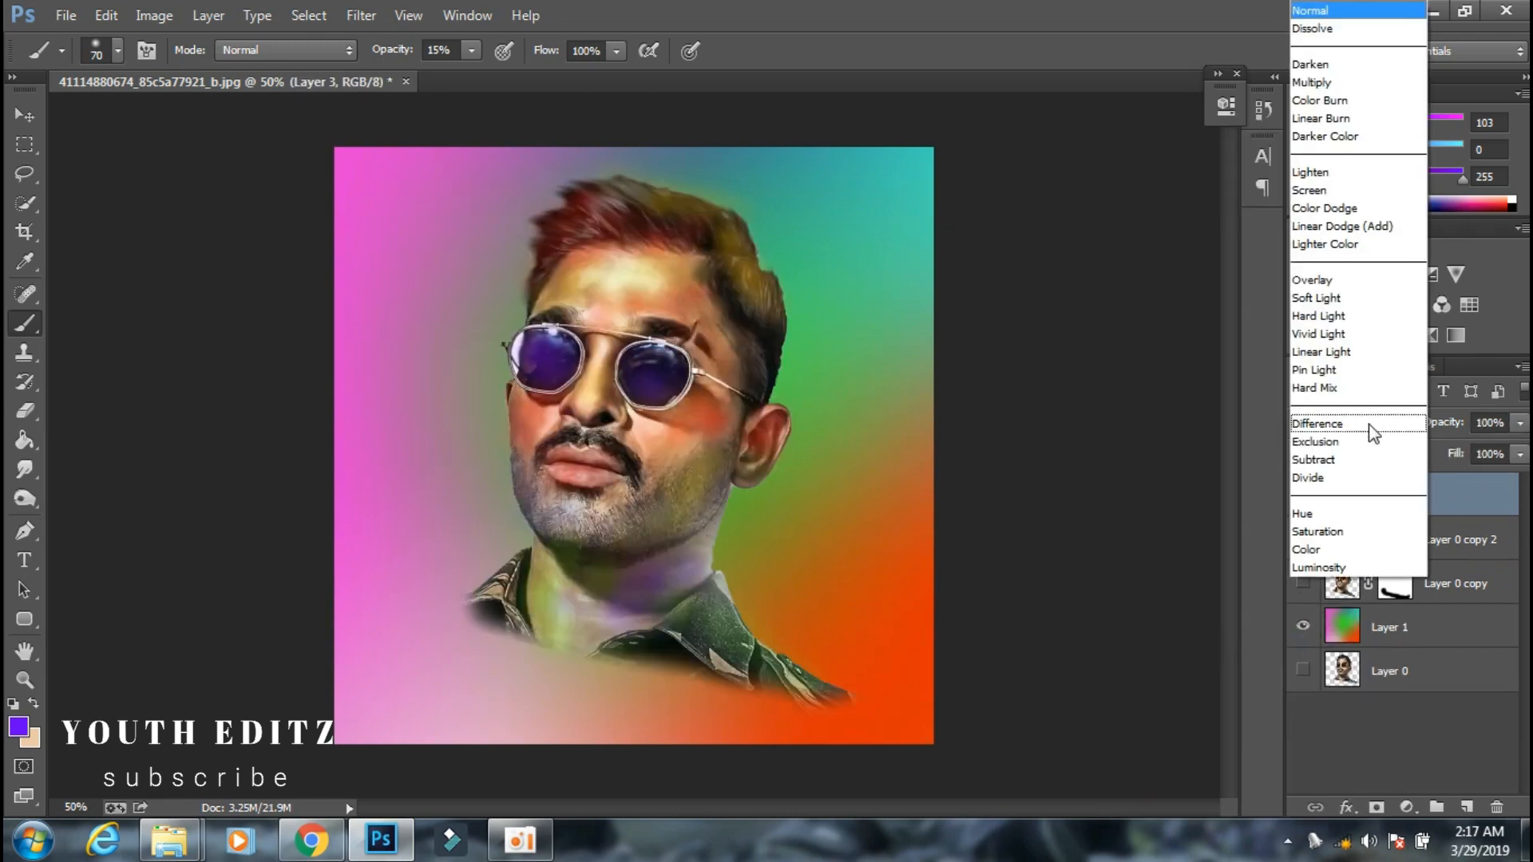
{"action": "left_click", "coordinate": [1341, 346]}
{"action": "left_click", "coordinate": [1336, 425]}
{"action": "left_click", "coordinate": [1333, 298]}
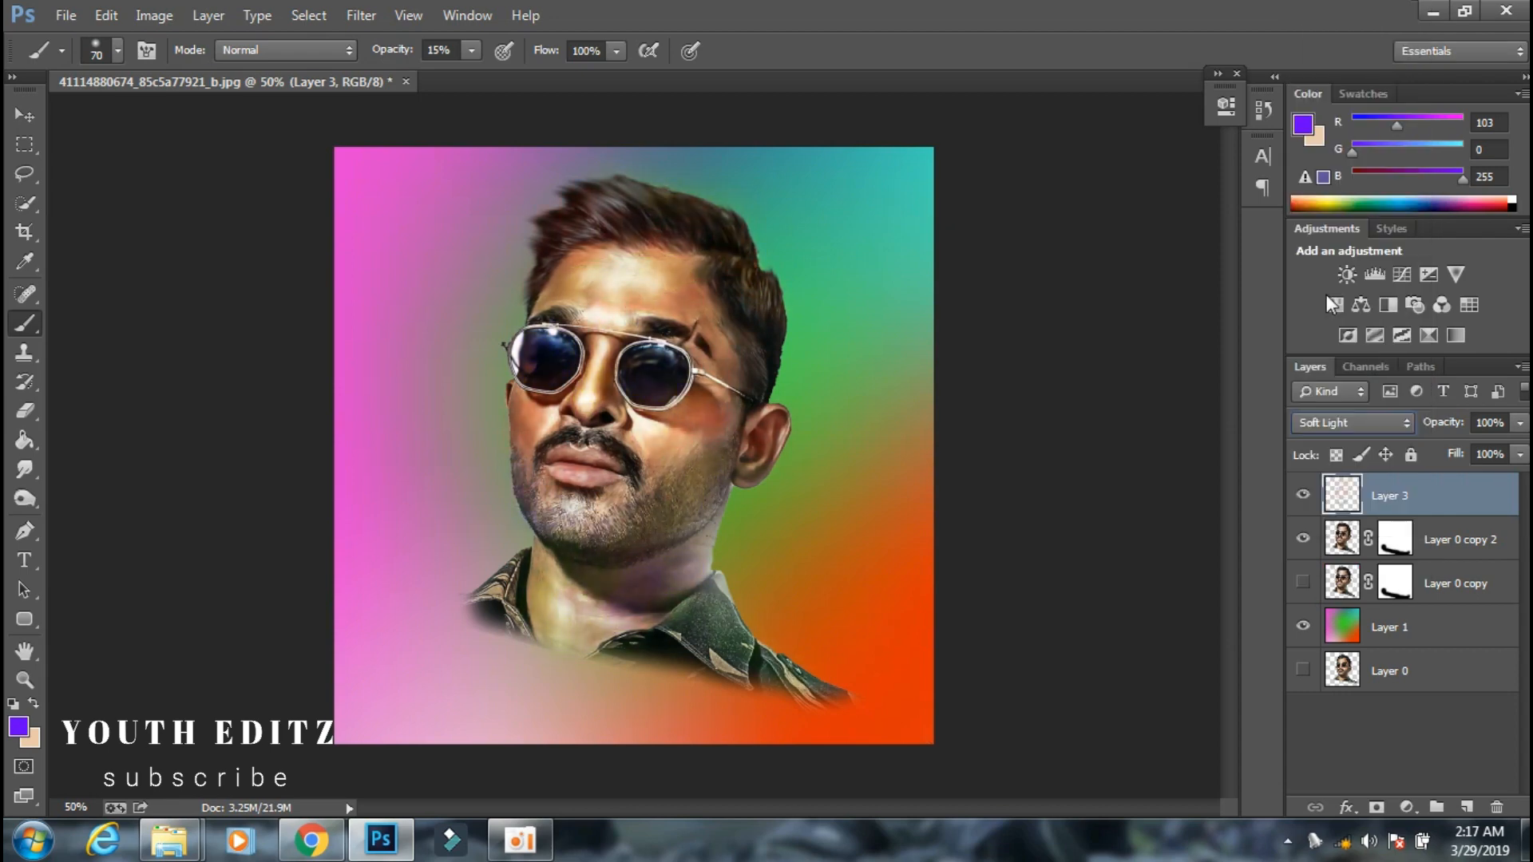
{"action": "left_click", "coordinate": [1341, 423]}
{"action": "left_click", "coordinate": [1340, 120]}
{"action": "left_click", "coordinate": [1348, 423]}
{"action": "left_click", "coordinate": [1344, 10]}
Reduce the merged Layer 3's opacity to 85%.
{"action": "left_click", "coordinate": [25, 115]}
{"action": "key", "text": "ctrl+plus"}
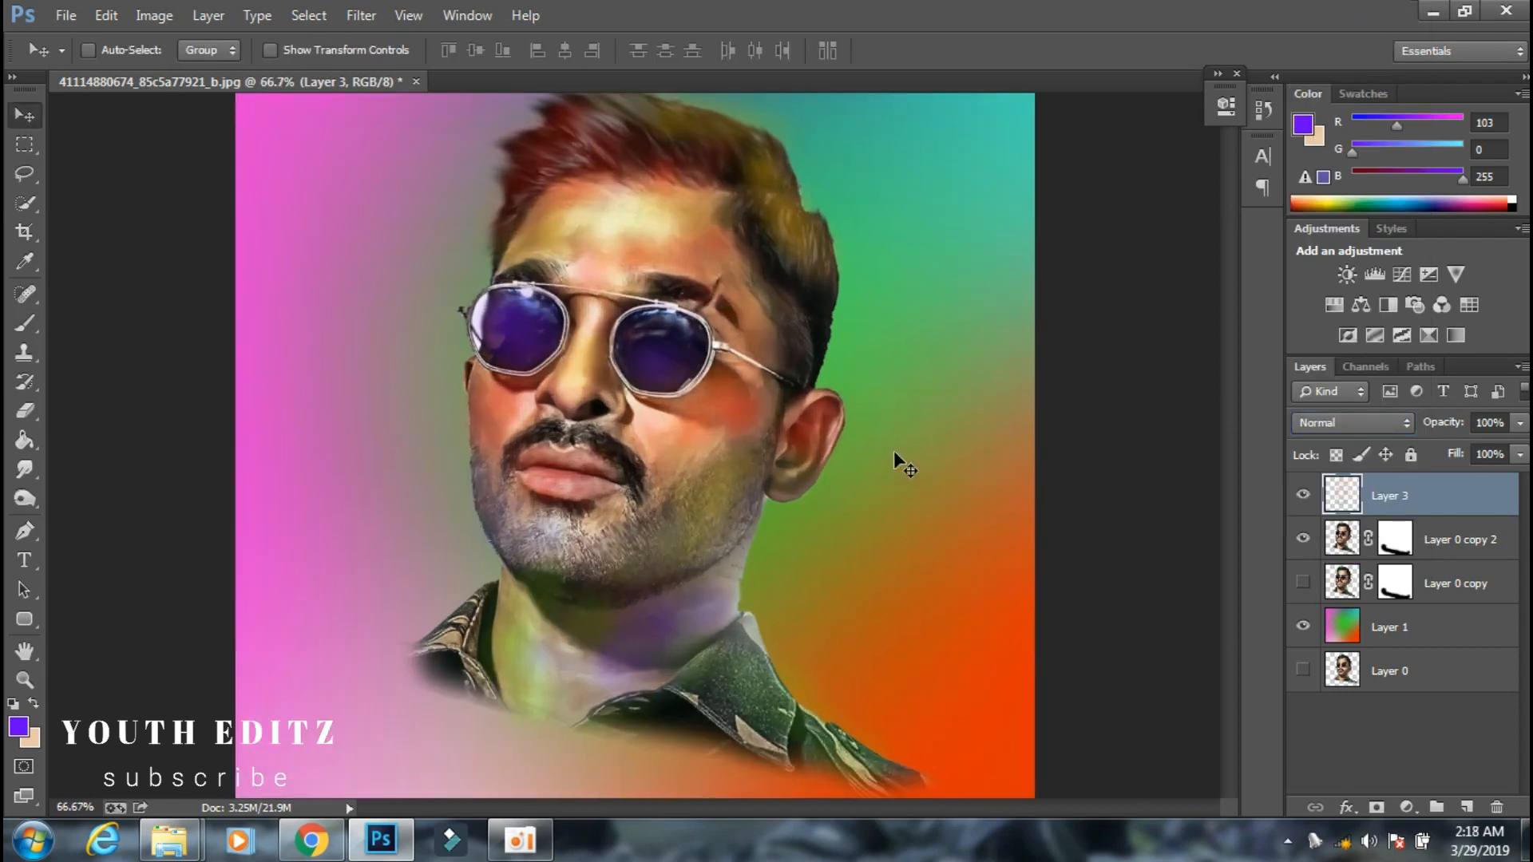
{"action": "key", "text": "ctrl+minus"}
{"action": "left_click", "coordinate": [1519, 423]}
{"action": "left_click_drag", "start_coordinate": [1517, 448], "coordinate": [1506, 454]}
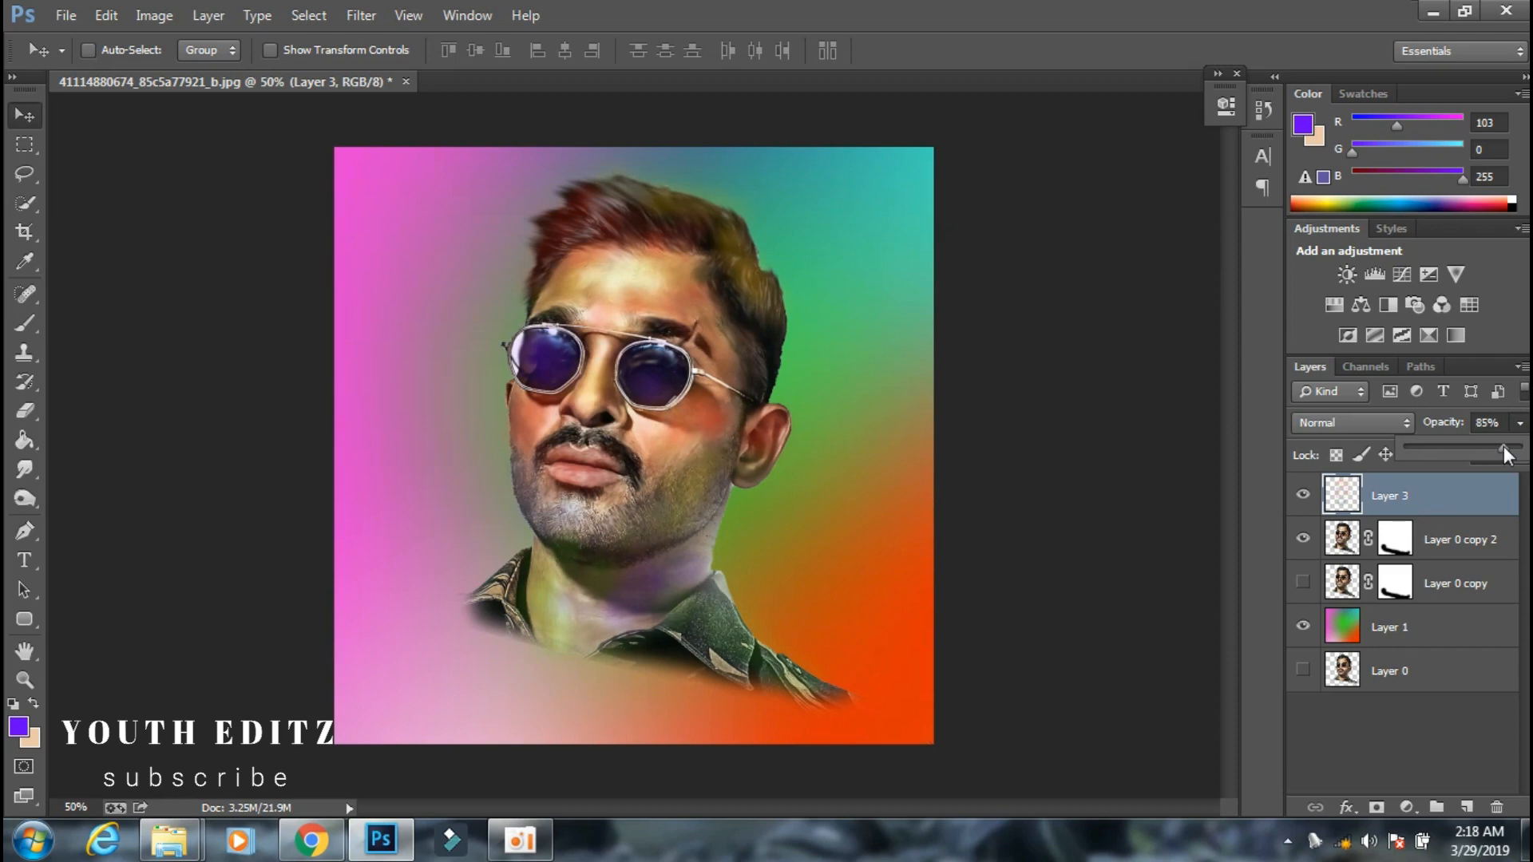
Merge the Layer 3 colour tints with the portrait layer Layer 0 copy 2.
{"action": "left_click", "coordinate": [1439, 552], "text": "ctrl"}
{"action": "right_click", "coordinate": [1438, 552]}
{"action": "left_click", "coordinate": [1214, 644]}
Make Layer 0 copy visible and toggle Layer 3 off and on to compare the portrait with and without tints.
{"action": "left_click", "coordinate": [1419, 548]}
{"action": "left_click", "coordinate": [1302, 538]}
{"action": "left_click", "coordinate": [1303, 499]}
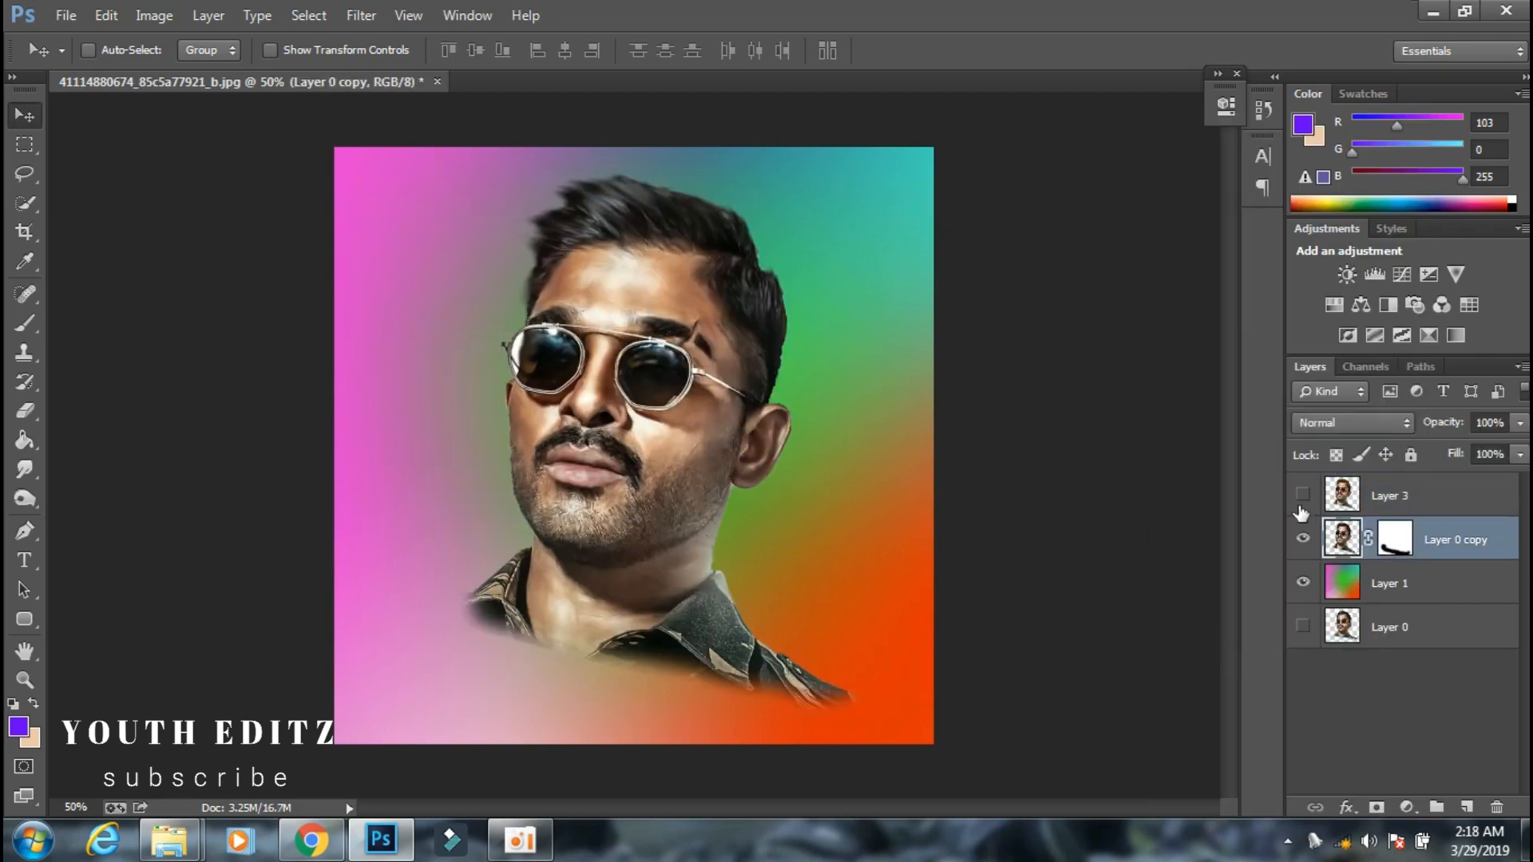
{"action": "left_click", "coordinate": [1303, 499]}
{"action": "left_click", "coordinate": [1303, 499]}
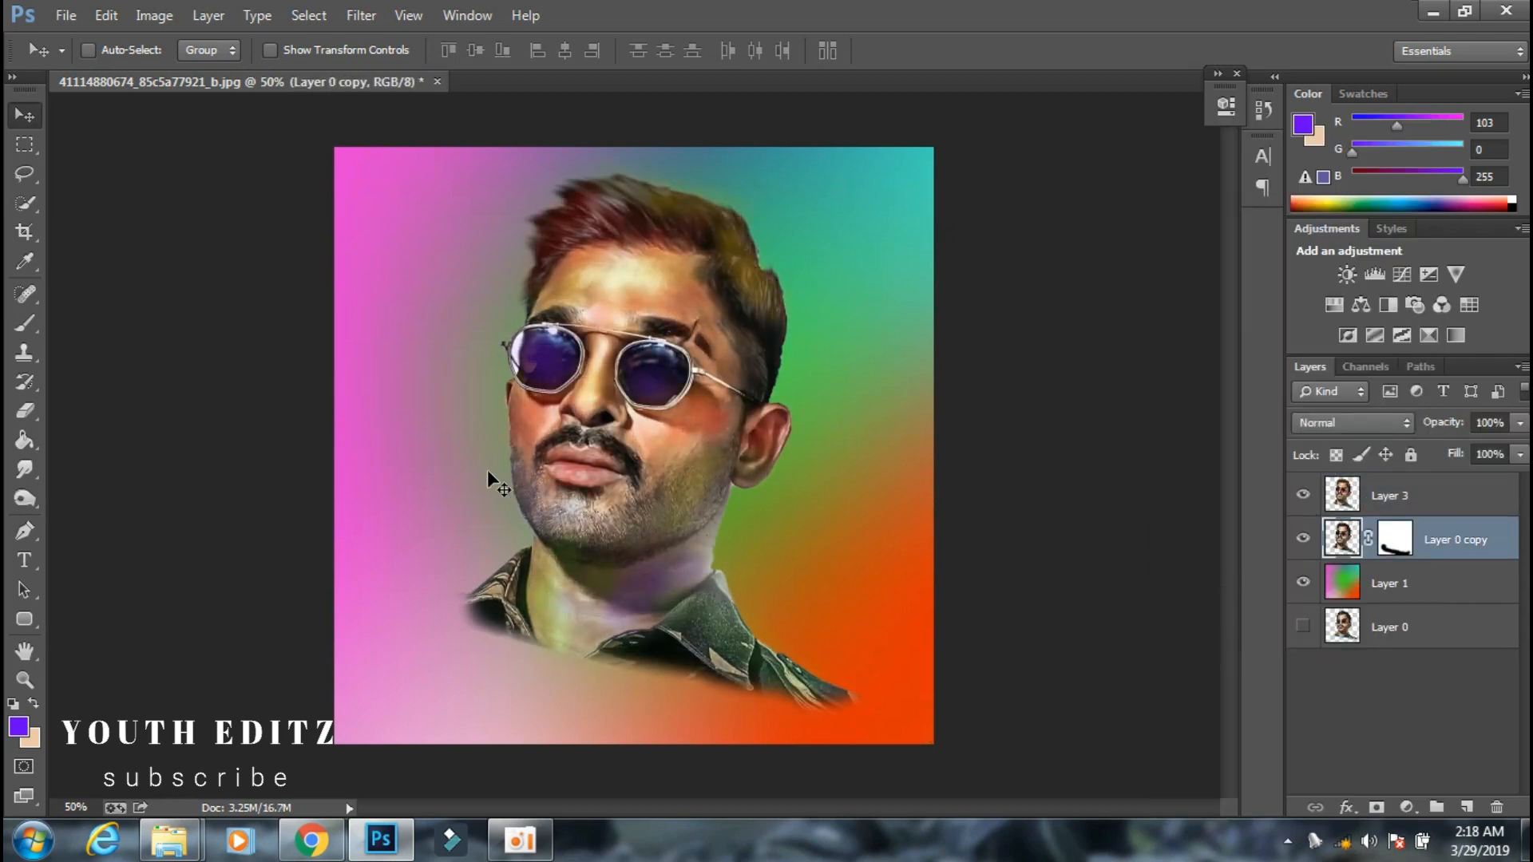
Apply the Oil Paint filter to Layer 3 with reduced Stylization, Cleanliness 0.6, Angular Direction 3.6 and Shine 0.
{"action": "left_click", "coordinate": [1373, 493]}
{"action": "left_click", "coordinate": [361, 15]}
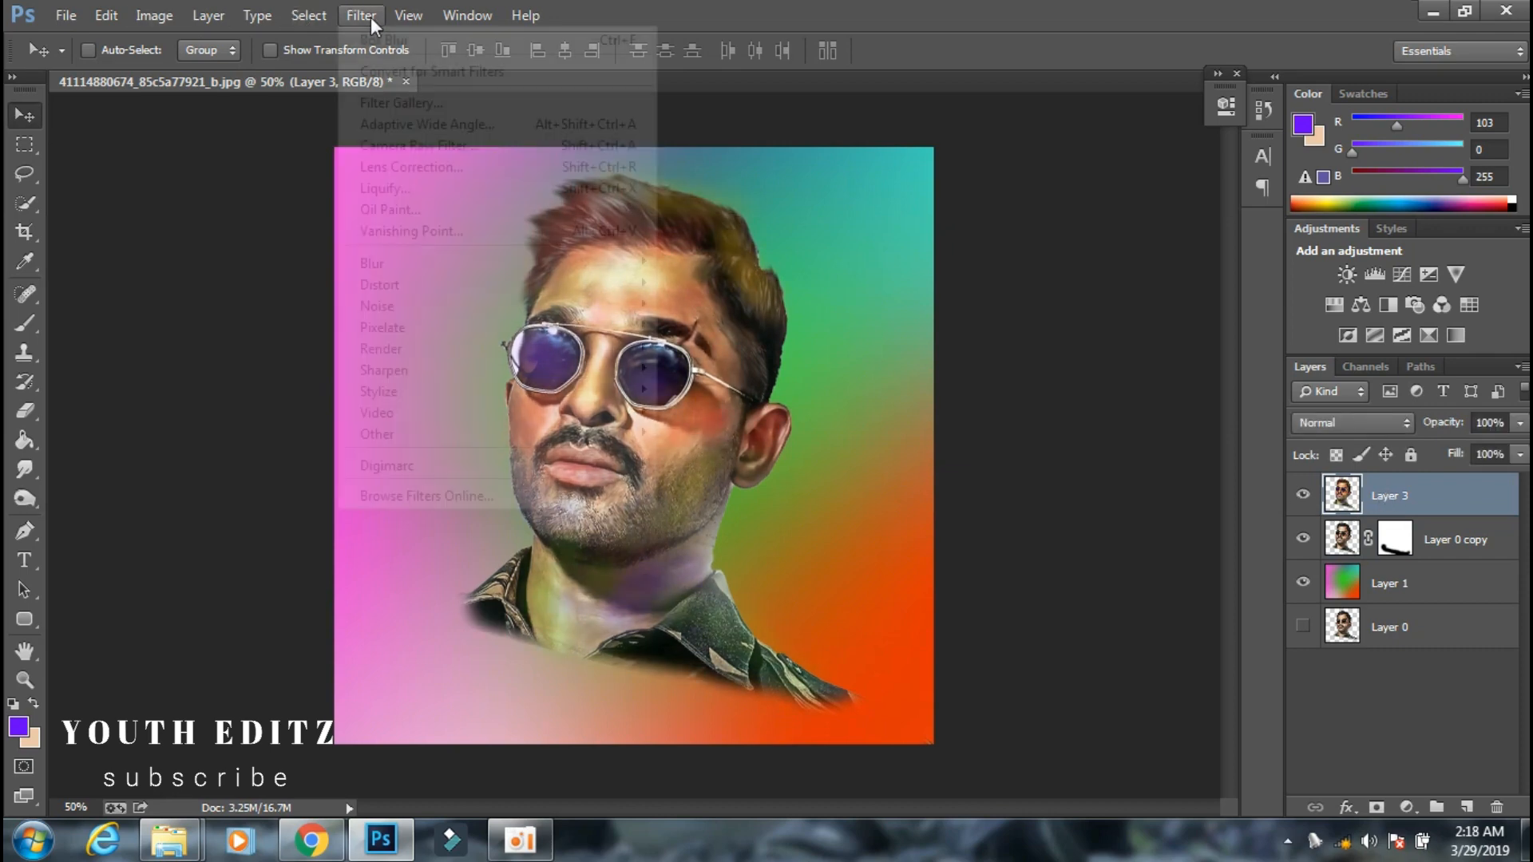
{"action": "left_click", "coordinate": [476, 220]}
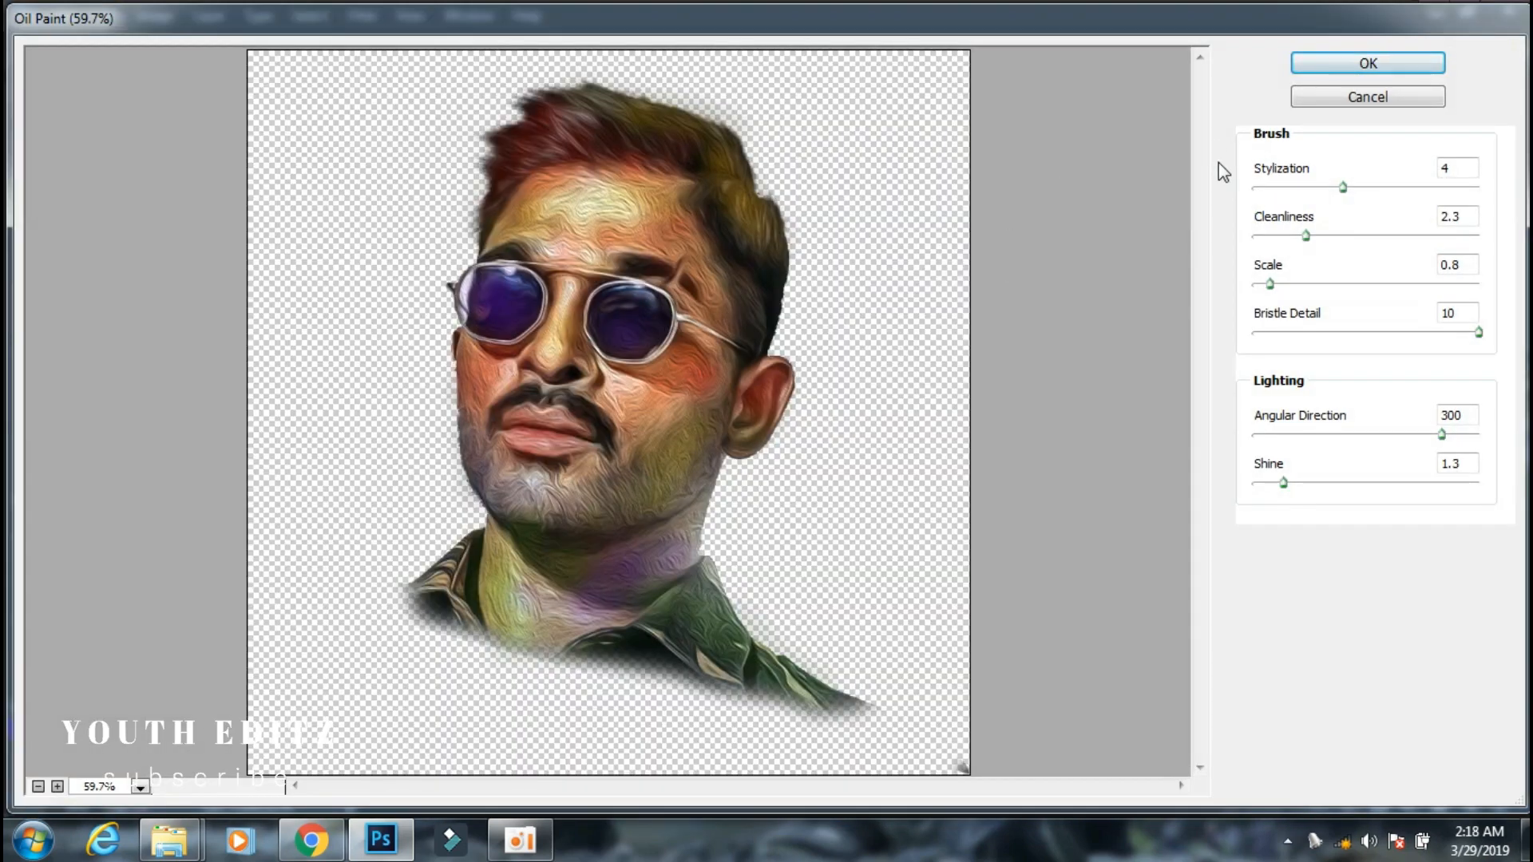
{"action": "left_click", "coordinate": [1253, 483]}
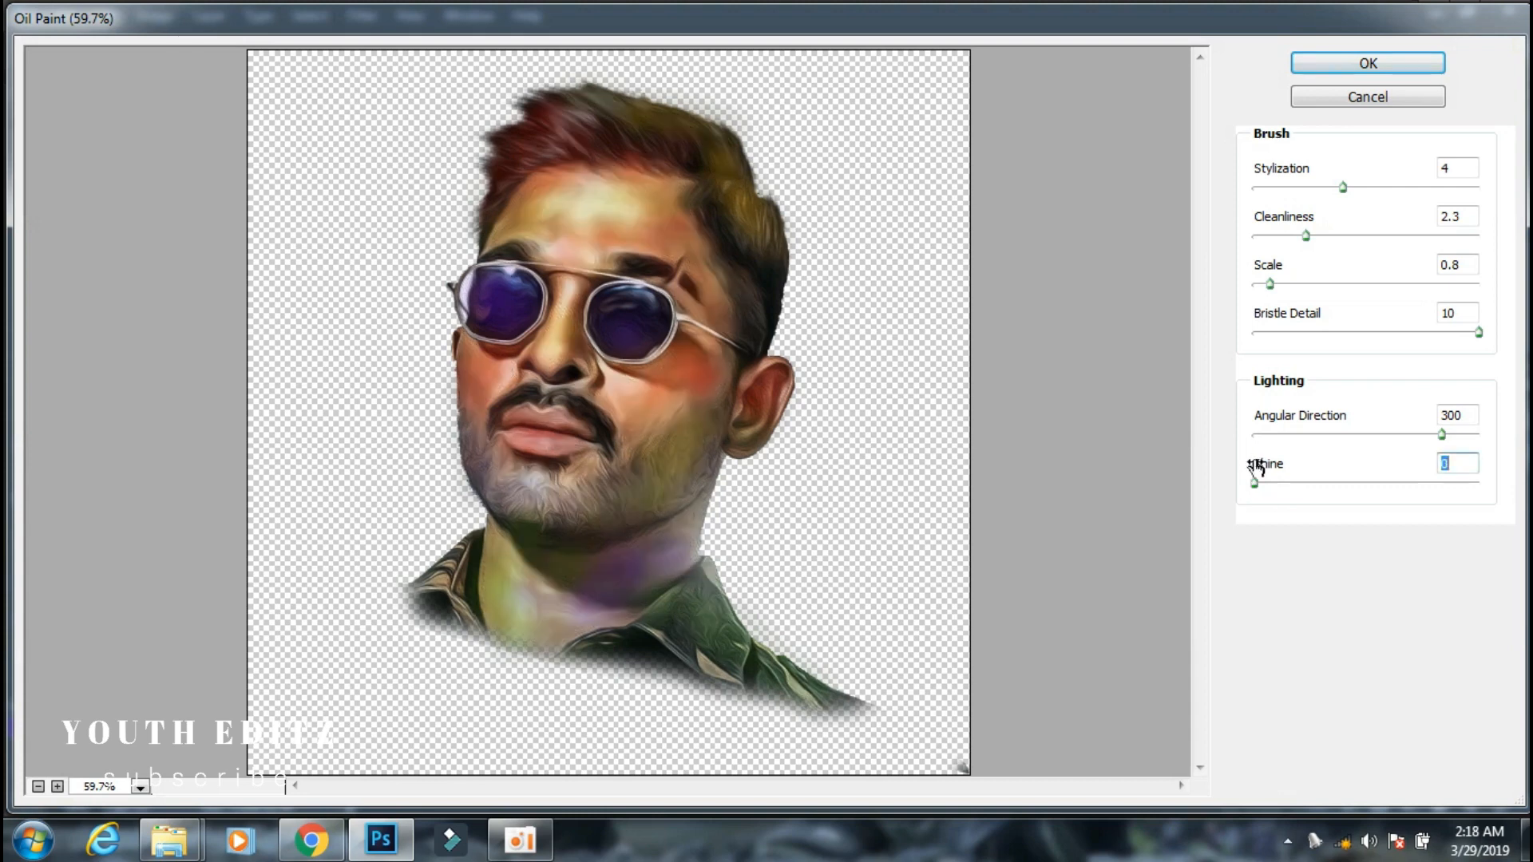
{"action": "left_click", "coordinate": [1255, 433]}
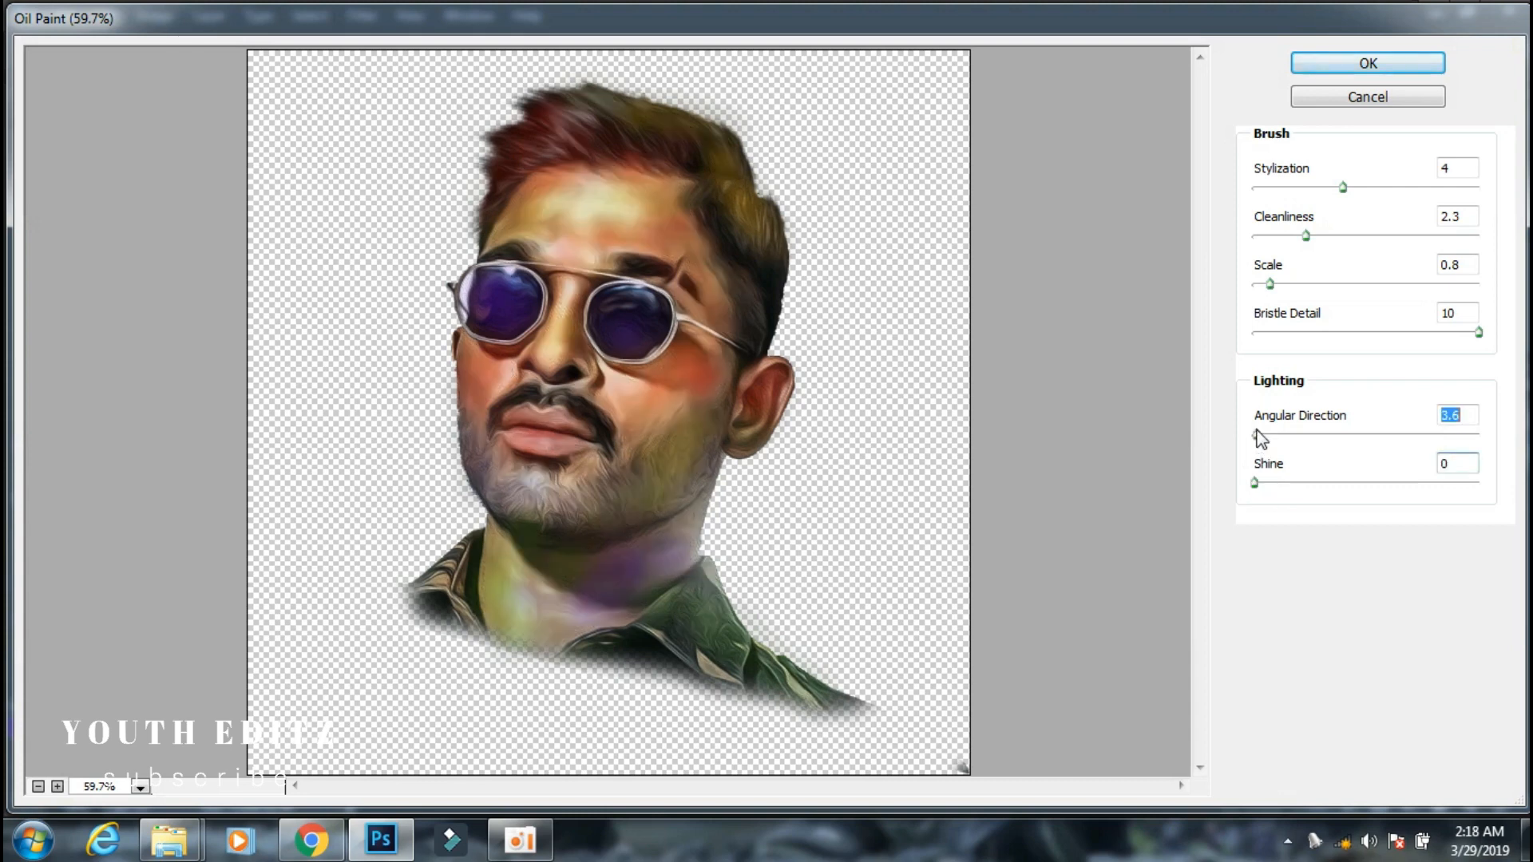
{"action": "left_click", "coordinate": [1268, 187]}
{"action": "left_click", "coordinate": [1299, 67]}
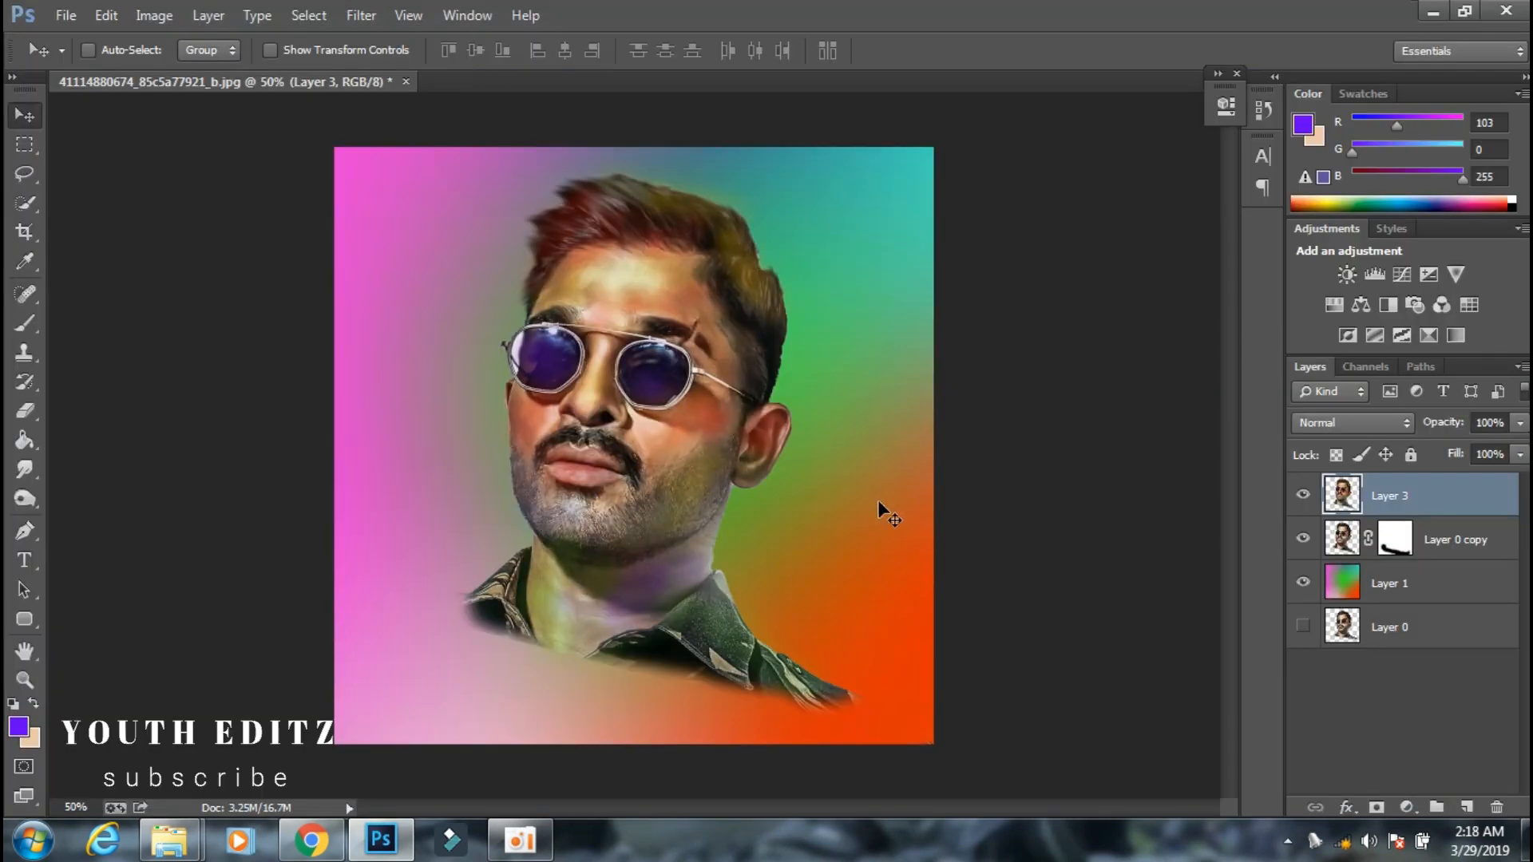
Try Layer 3 at 36% opacity and return it to 100%.
{"action": "left_click", "coordinate": [1520, 424]}
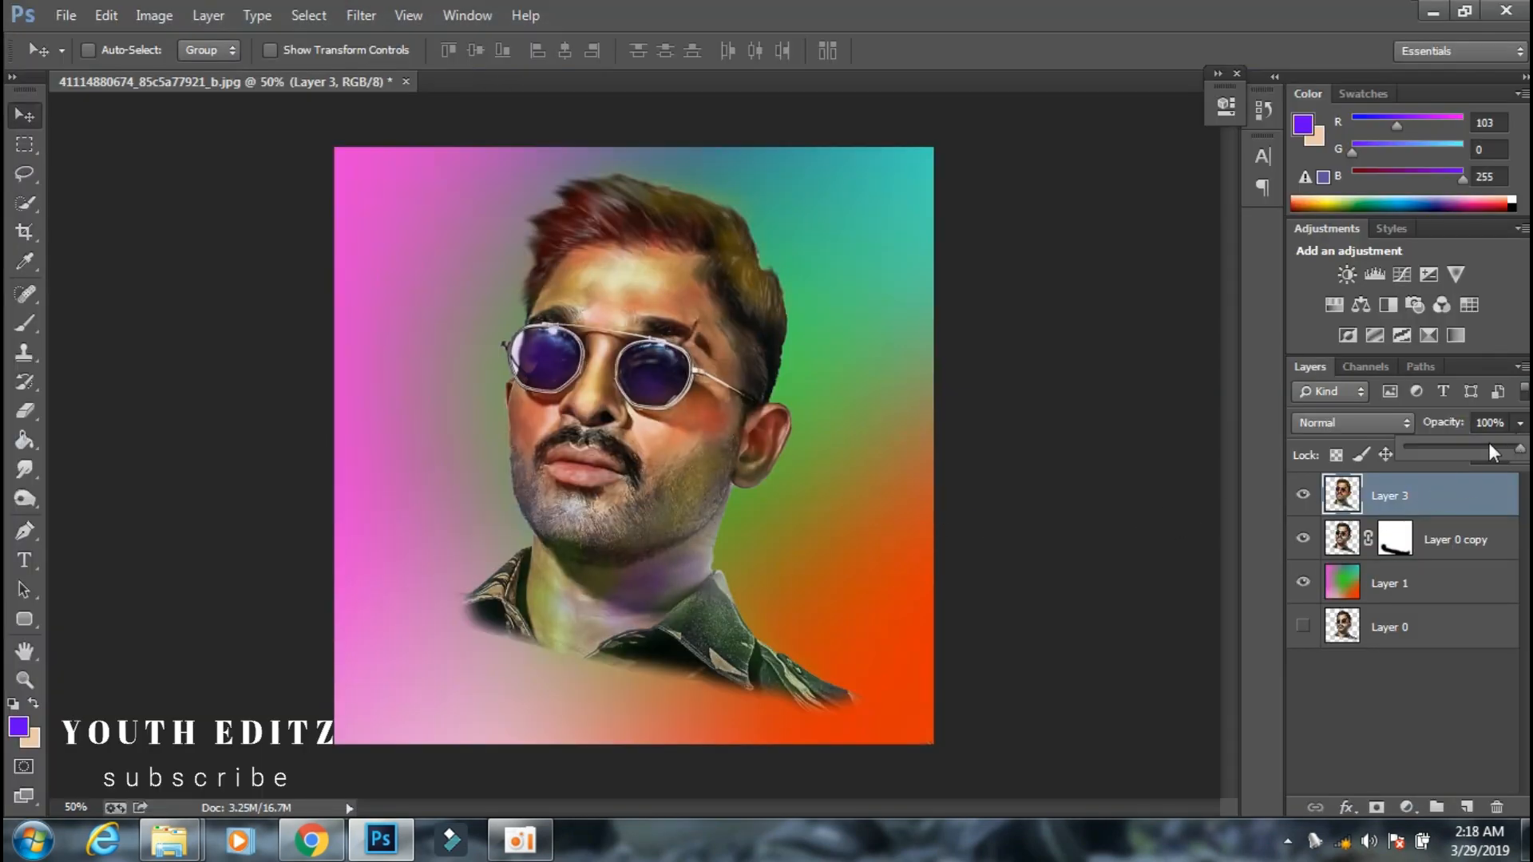
{"action": "left_click_drag", "start_coordinate": [1452, 453], "coordinate": [1449, 453]}
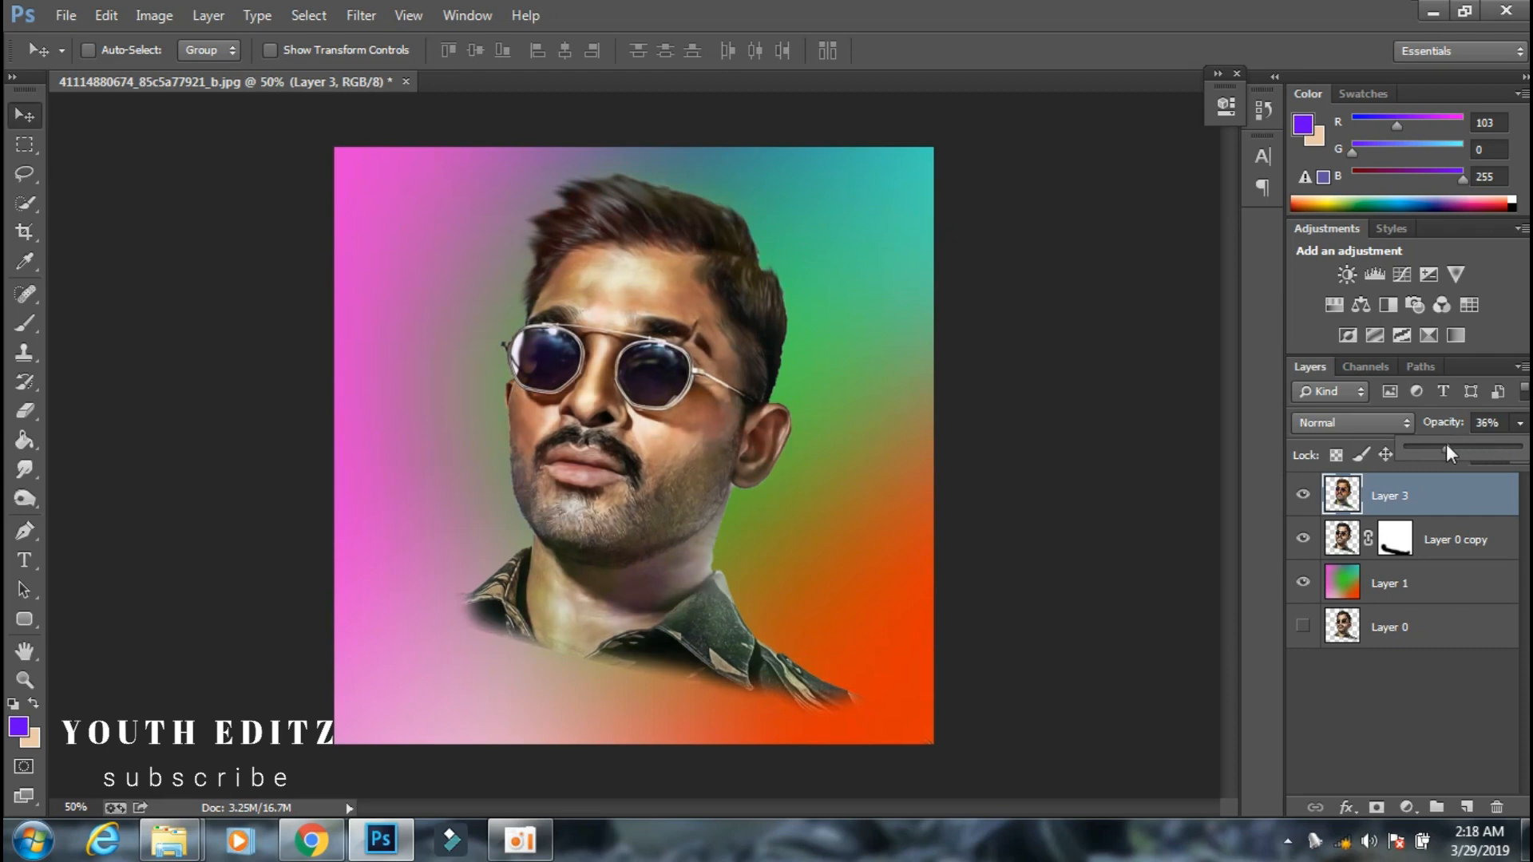
{"action": "left_click_drag", "start_coordinate": [1453, 453], "coordinate": [1521, 450]}
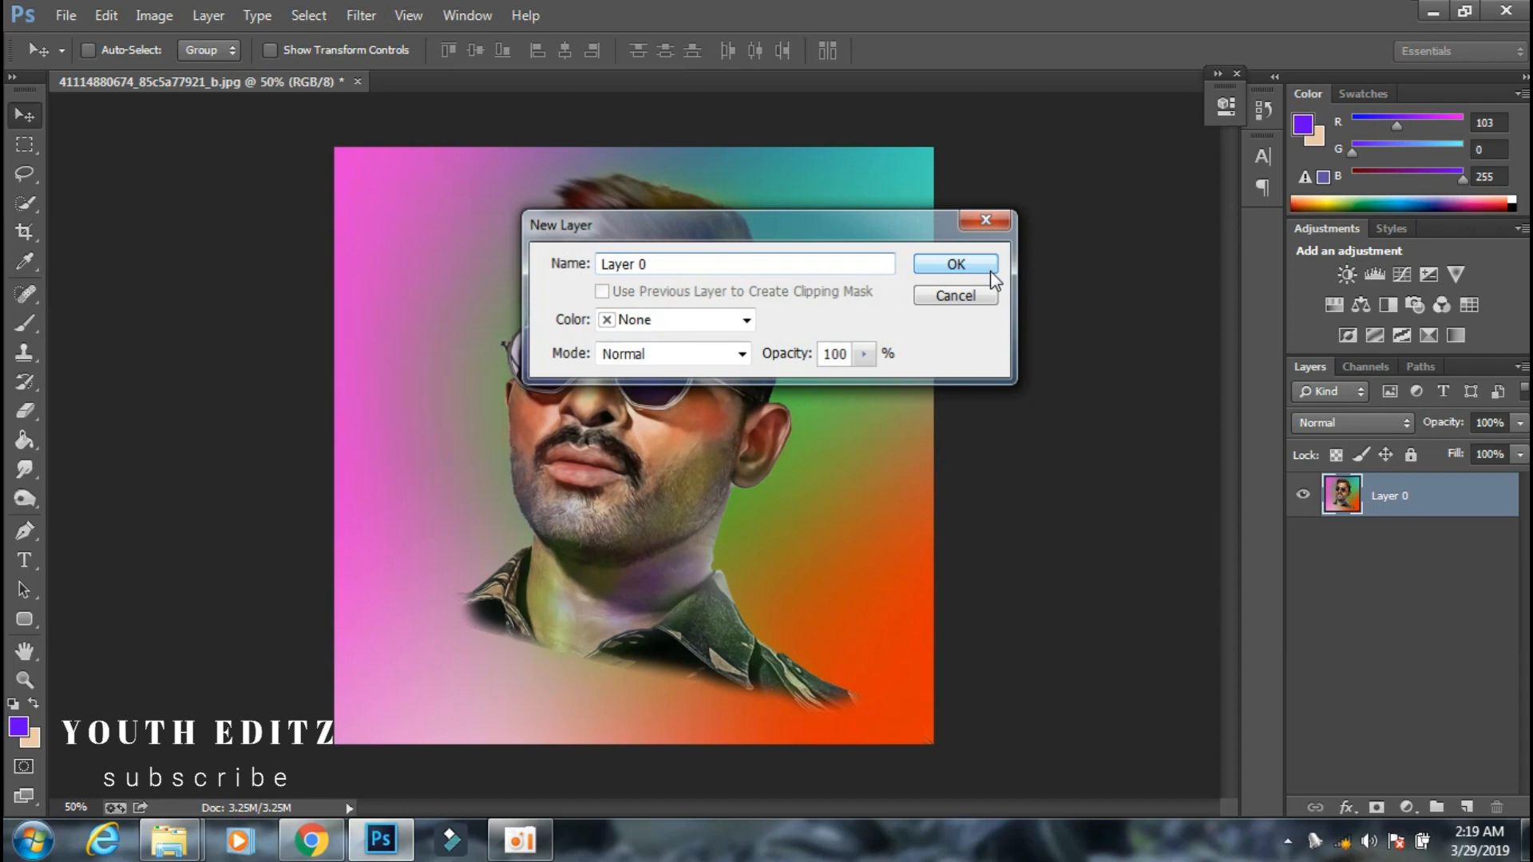
{"action": "left_click", "coordinate": [987, 275]}
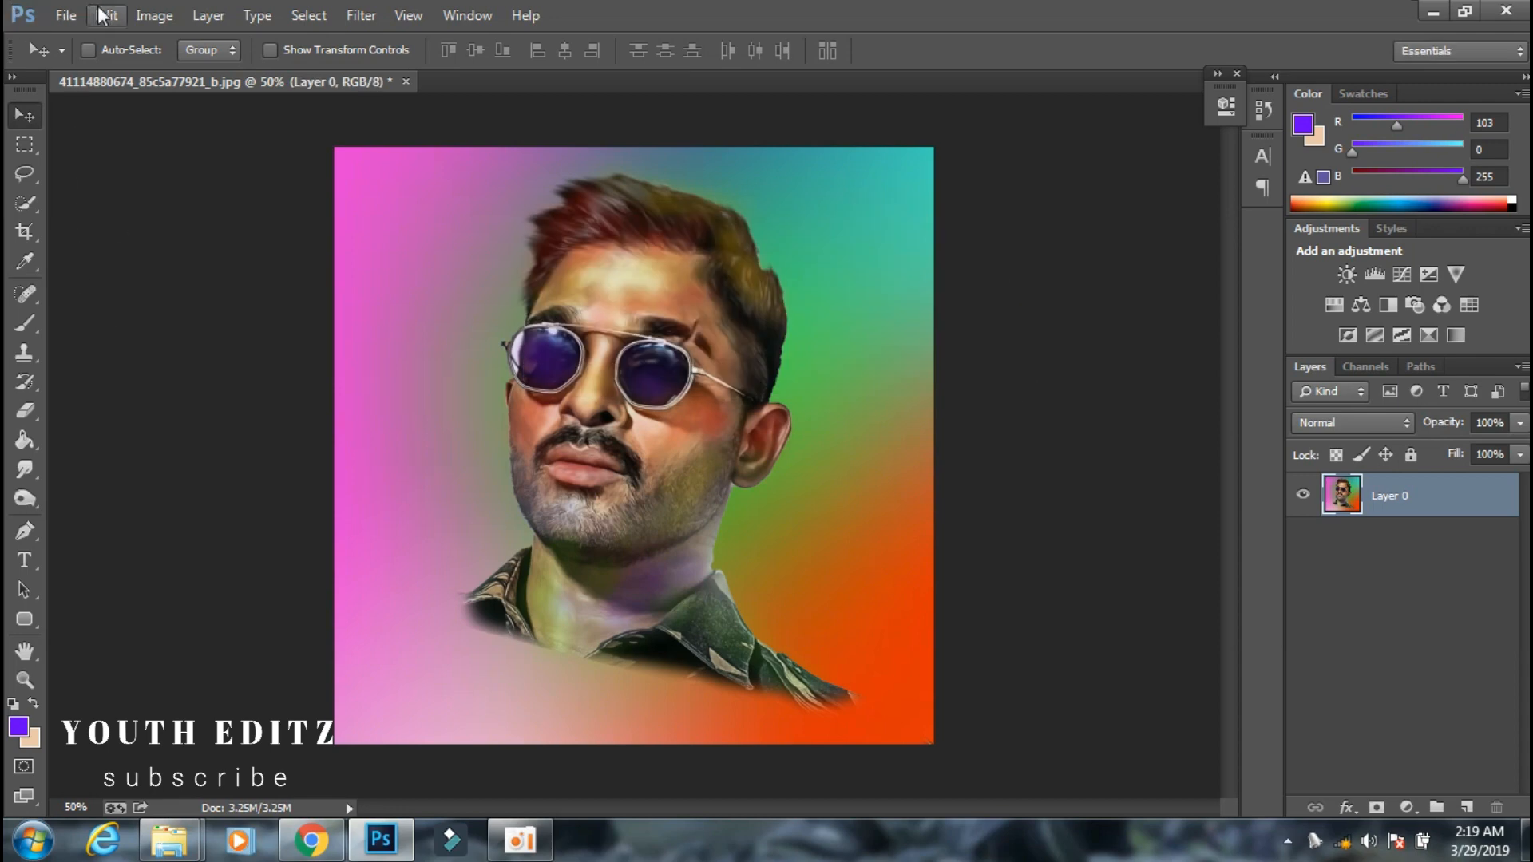
Brighten the merged Layer 0 portrait slightly with a Brightness/Contrast adjustment, leaving the contrast at 0.
{"action": "left_click", "coordinate": [154, 15]}
{"action": "mouse_move", "coordinate": [191, 80]}
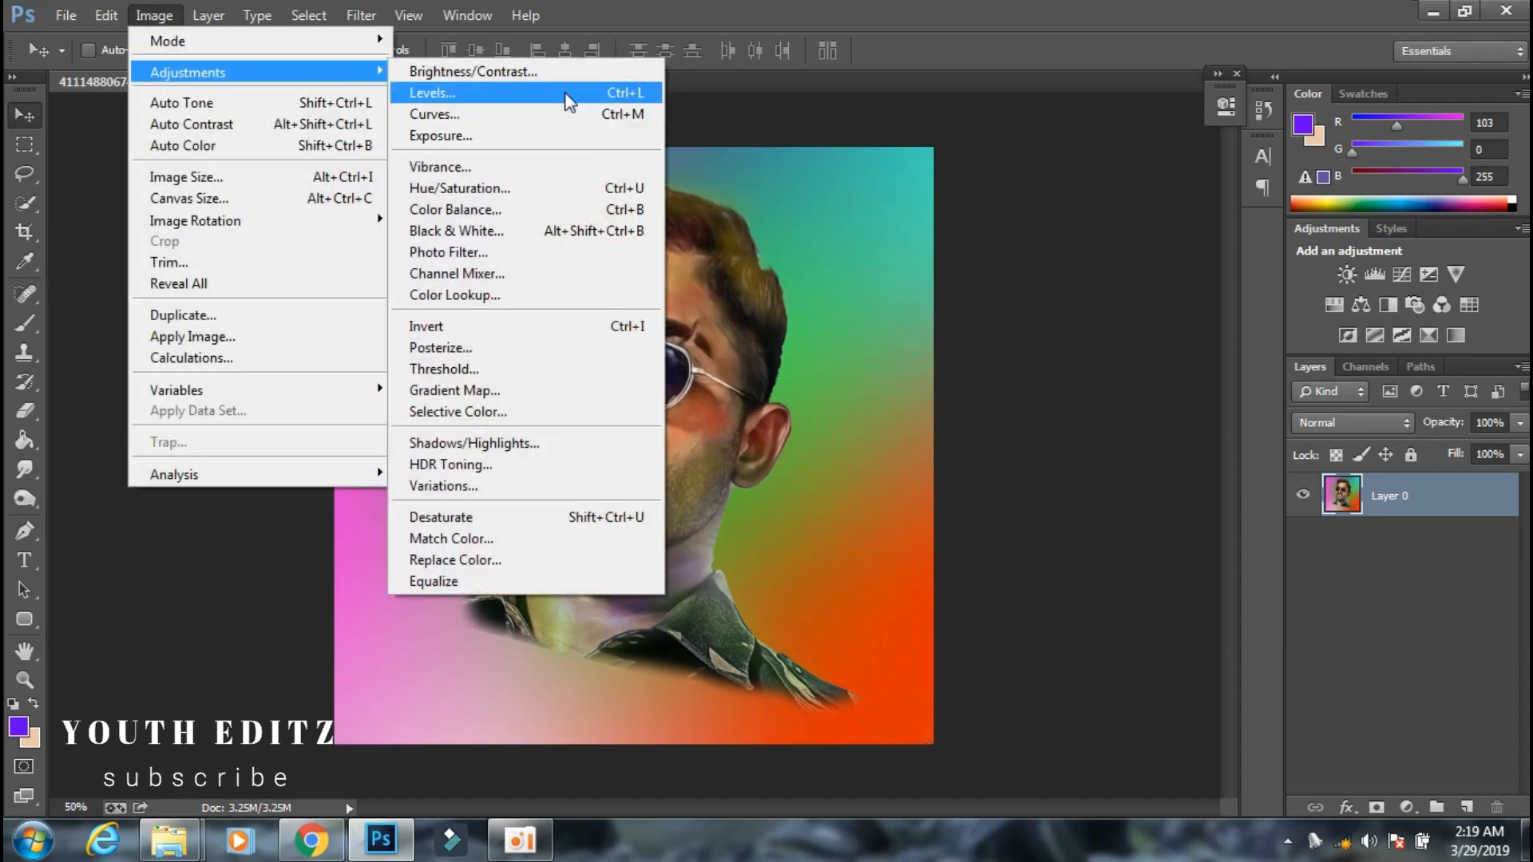
{"action": "left_click", "coordinate": [474, 71]}
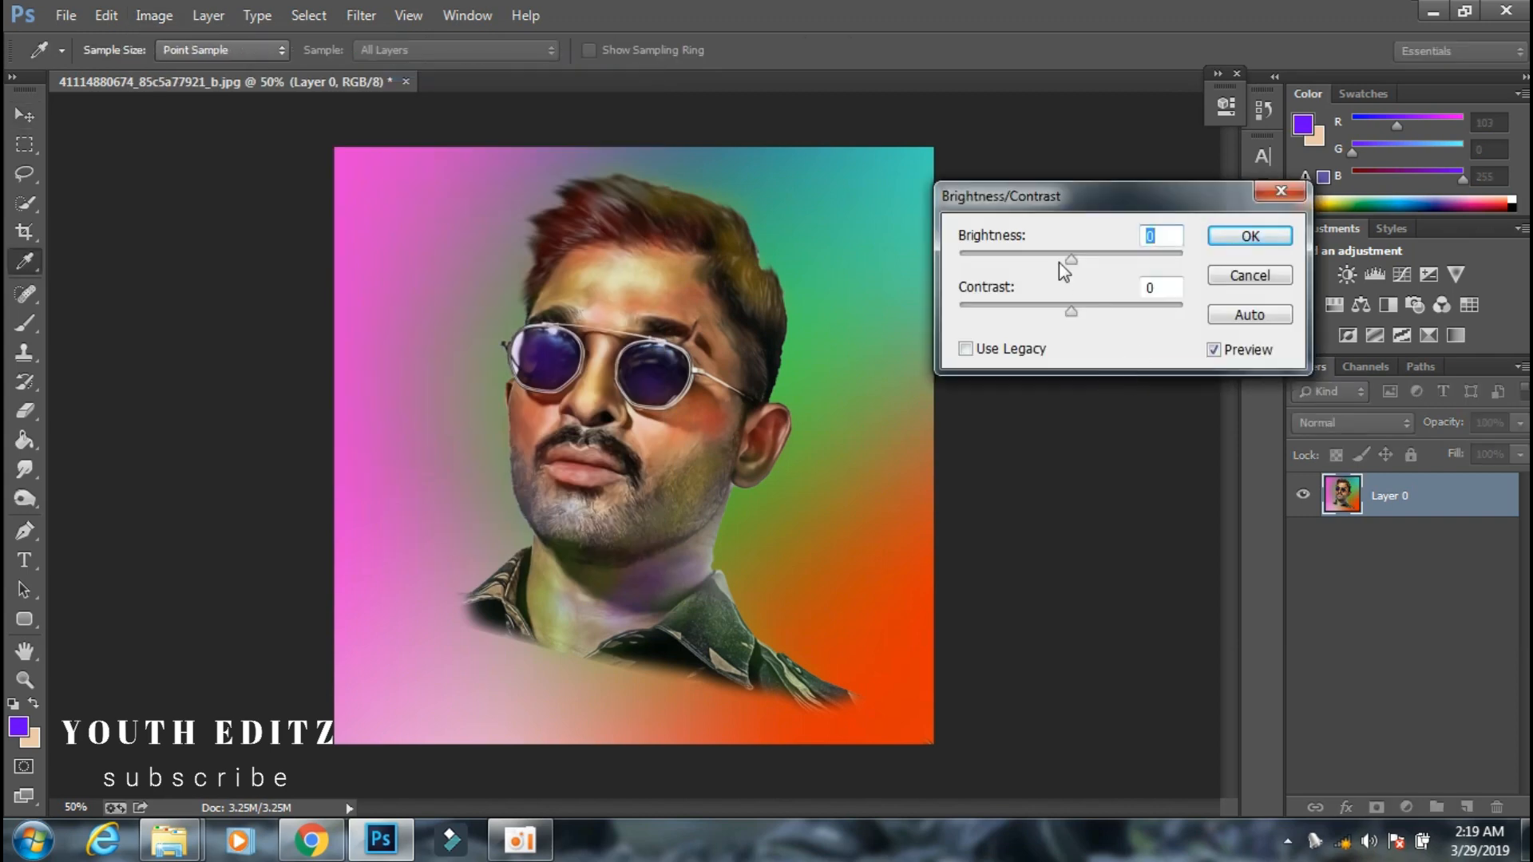
{"action": "mouse_move", "coordinate": [1072, 258]}
{"action": "left_mouse_down"}
{"action": "mouse_move", "coordinate": [1095, 255]}
{"action": "mouse_move", "coordinate": [1072, 258]}
{"action": "left_mouse_up"}
{"action": "left_click", "coordinate": [1270, 236]}
Open Layer 0 in the Camera Raw Filter and set Vibrance to +27 and Saturation to +6.
{"action": "left_click", "coordinate": [357, 16]}
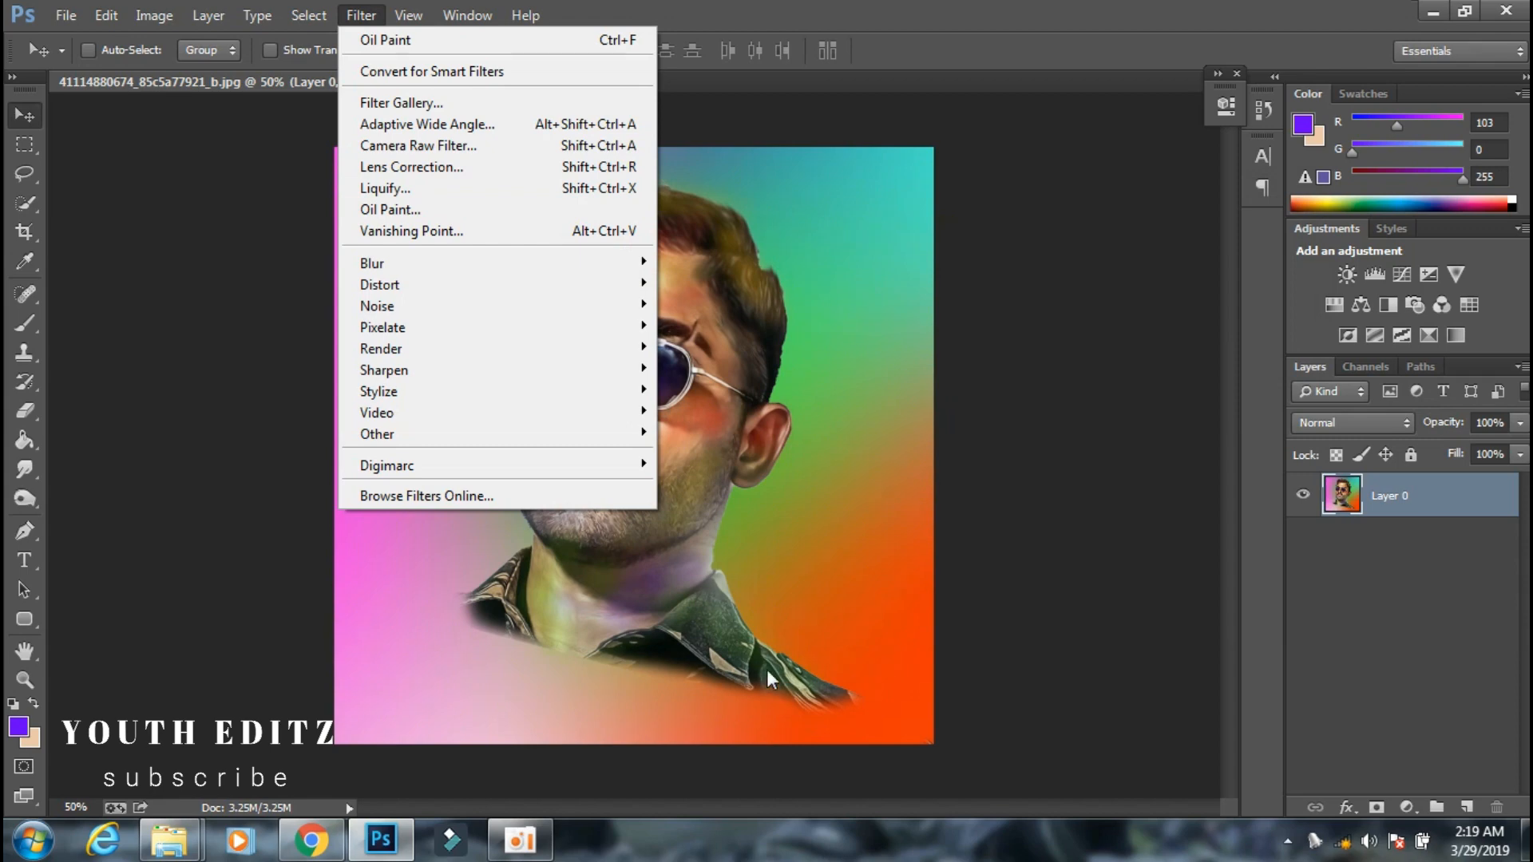
{"action": "left_click", "coordinate": [437, 149]}
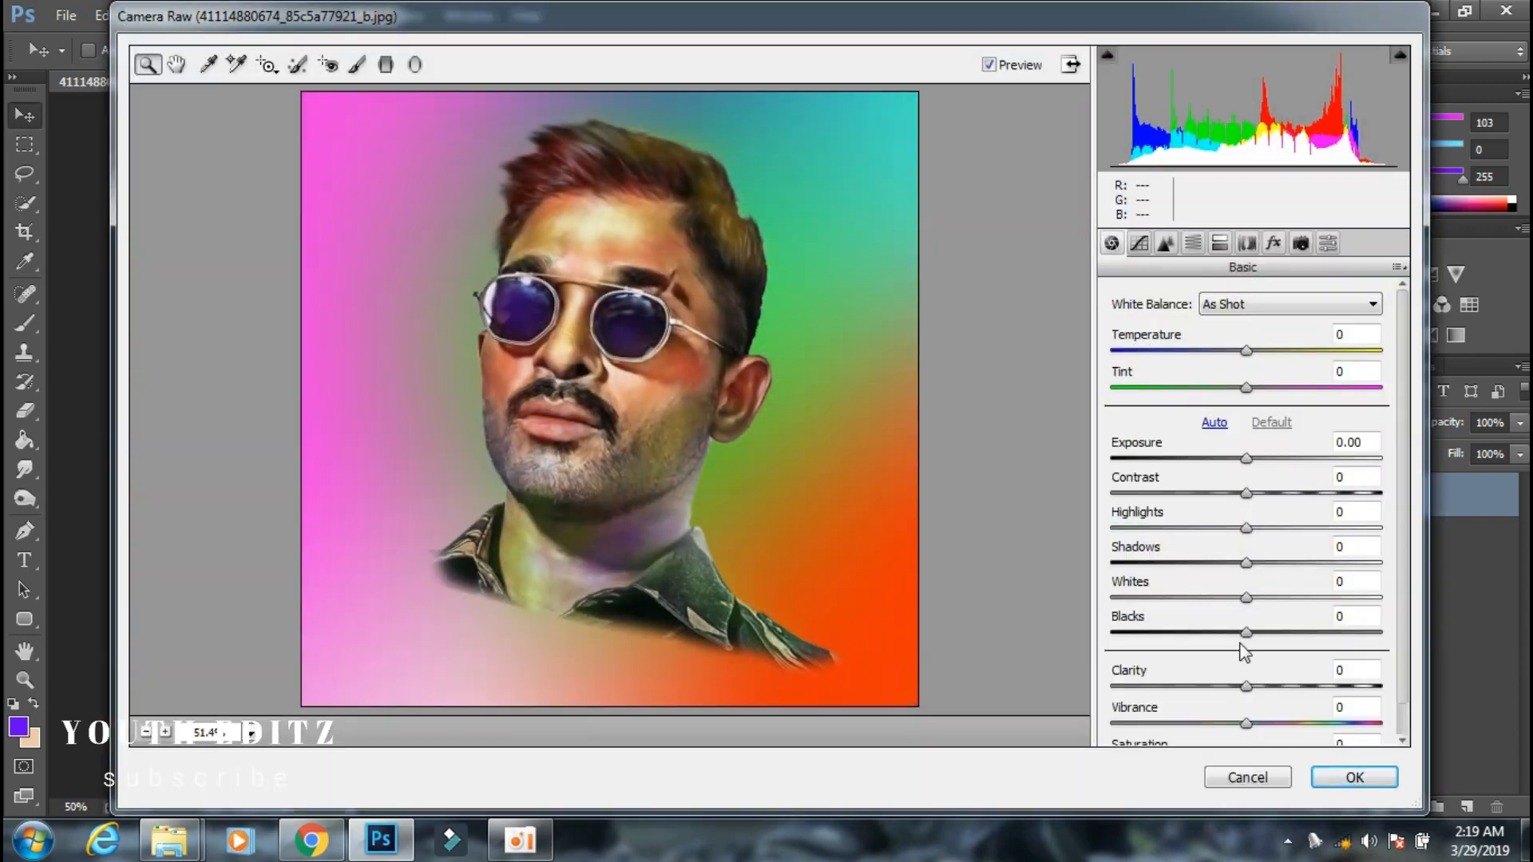
{"action": "scroll", "coordinate": [1243, 652], "scroll_direction": "down", "scroll_amount": 1}
{"action": "left_click_drag", "start_coordinate": [1247, 690], "coordinate": [1257, 727]}
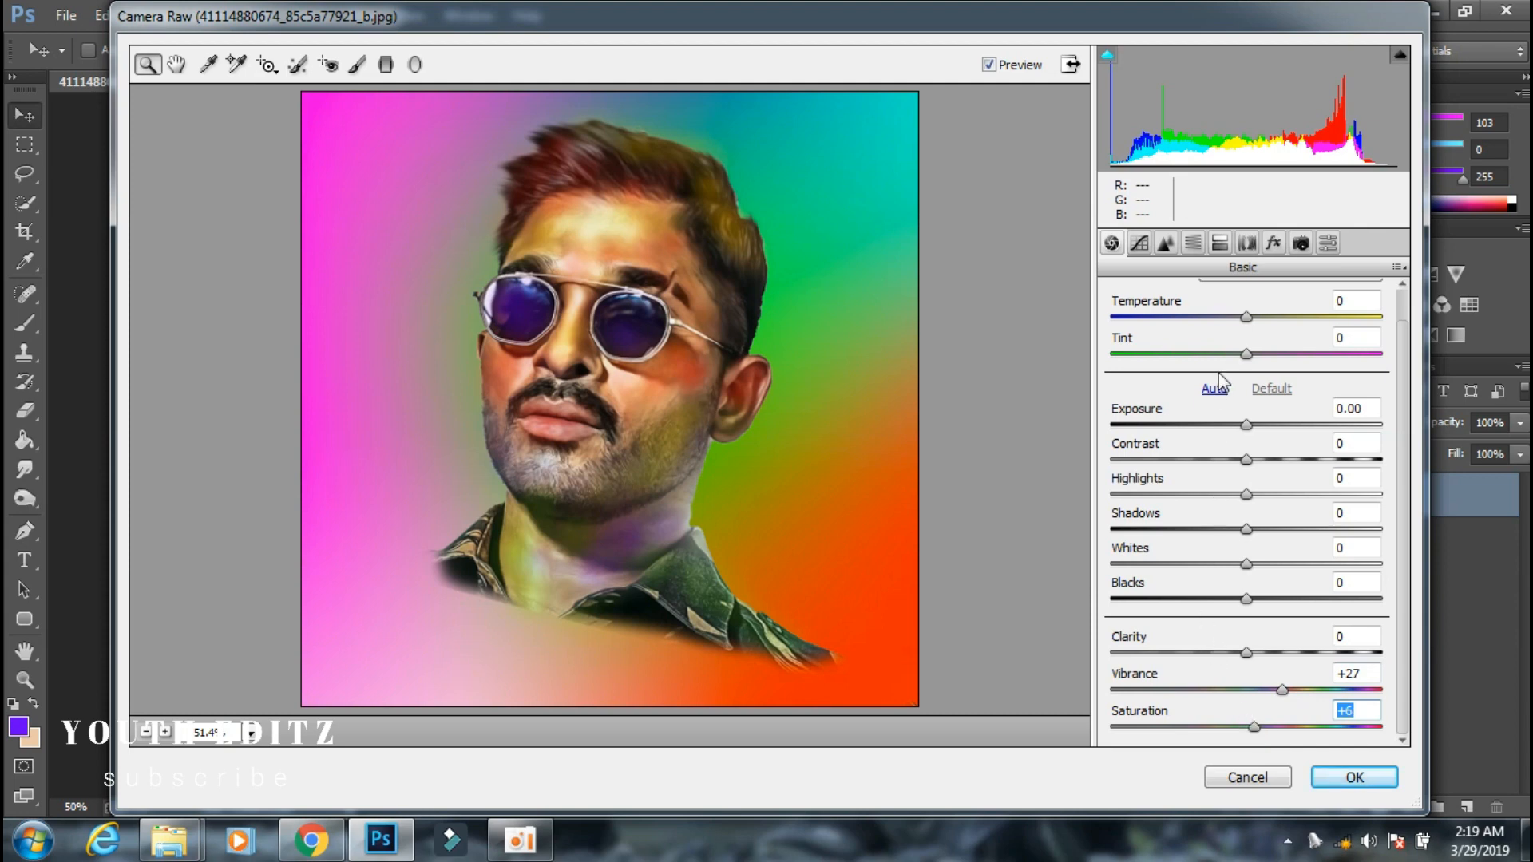
Darken the image edges with a Highlight Priority post-crop vignette of amount -41 and apply the Camera Raw Filter.
{"action": "left_click", "coordinate": [1274, 244]}
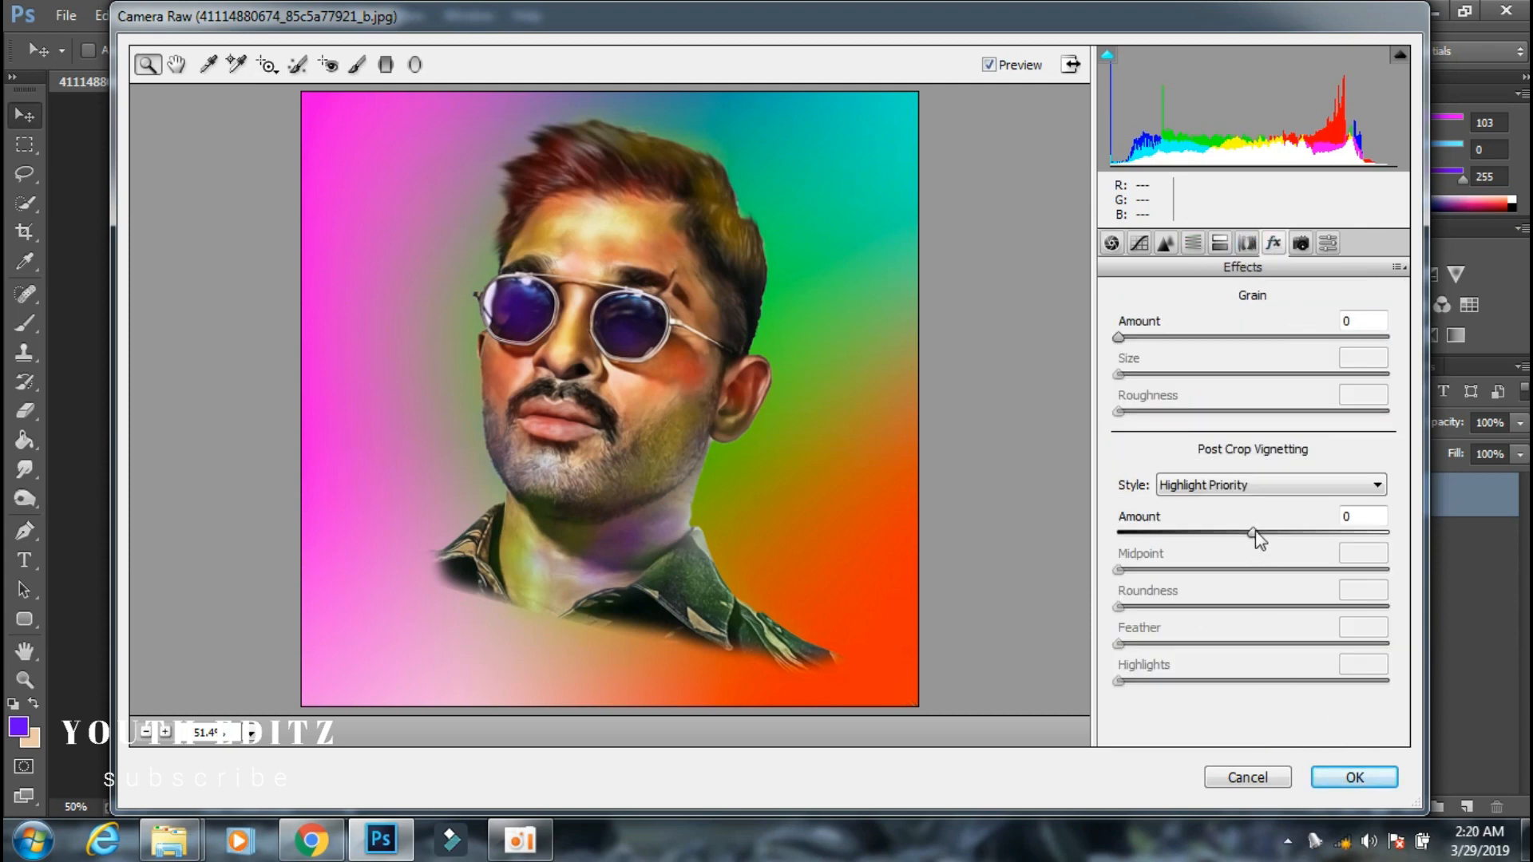
{"action": "left_click_drag", "start_coordinate": [1255, 531], "coordinate": [1173, 525]}
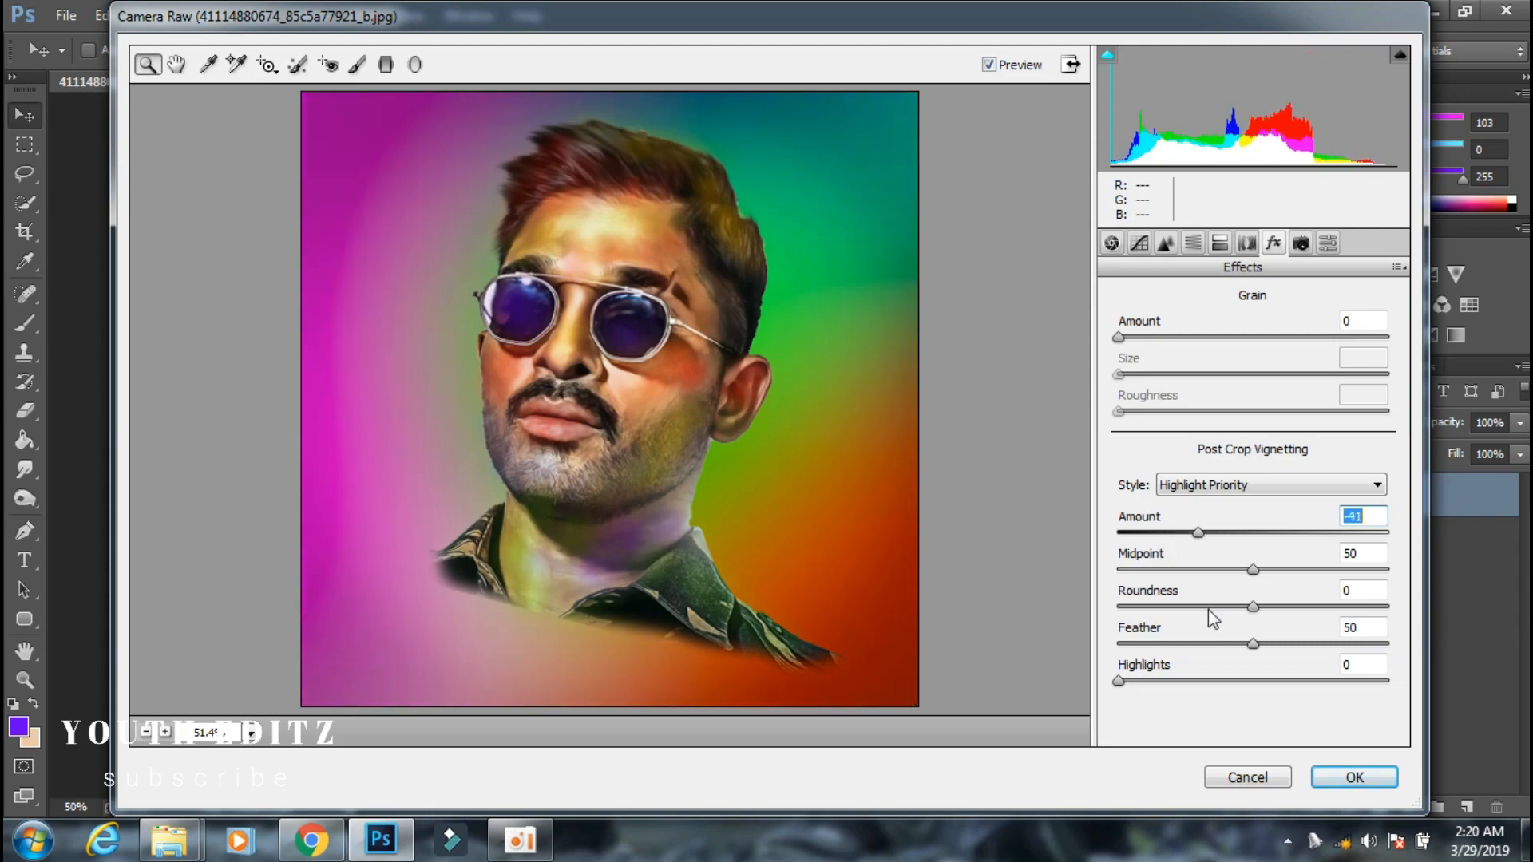
{"action": "left_click", "coordinate": [1354, 776]}
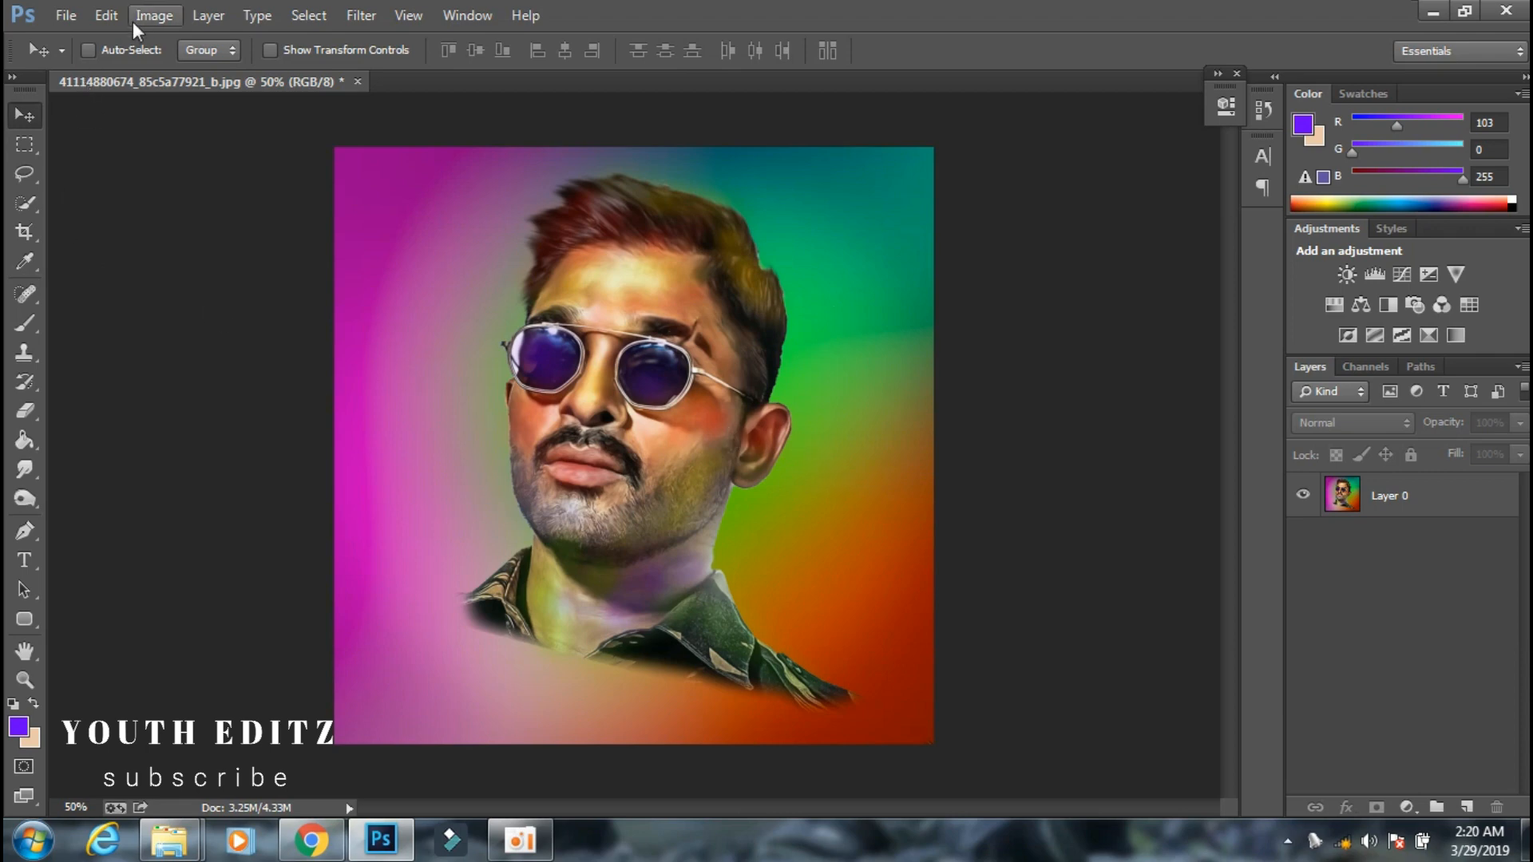
Select Layer 0 and apply a Brightness/Contrast adjustment with Brightness 29.
{"action": "left_click", "coordinate": [153, 16]}
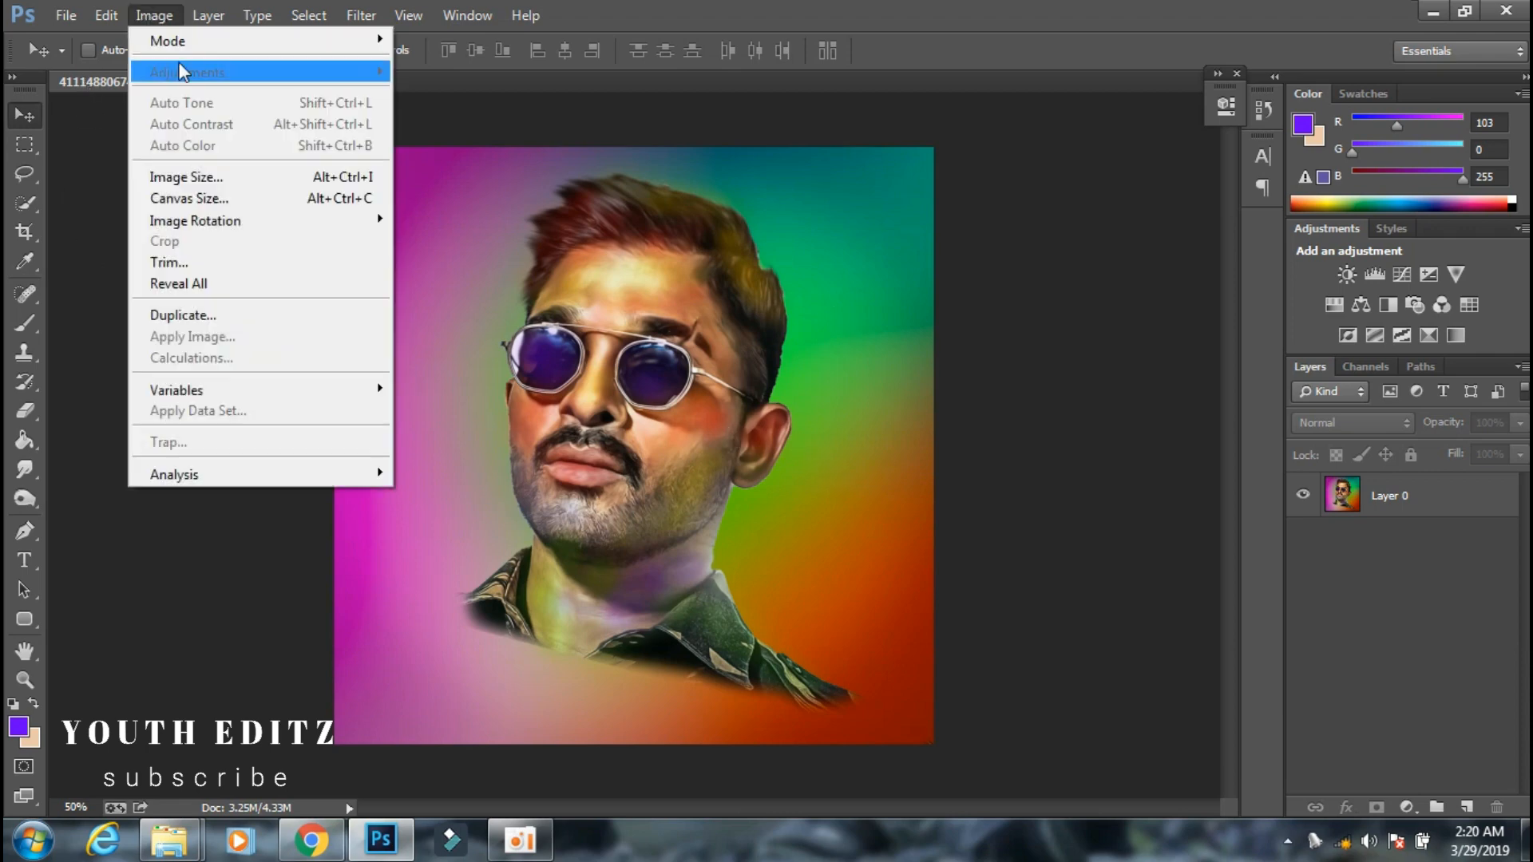
{"action": "left_click", "coordinate": [1355, 515]}
{"action": "left_click", "coordinate": [154, 15]}
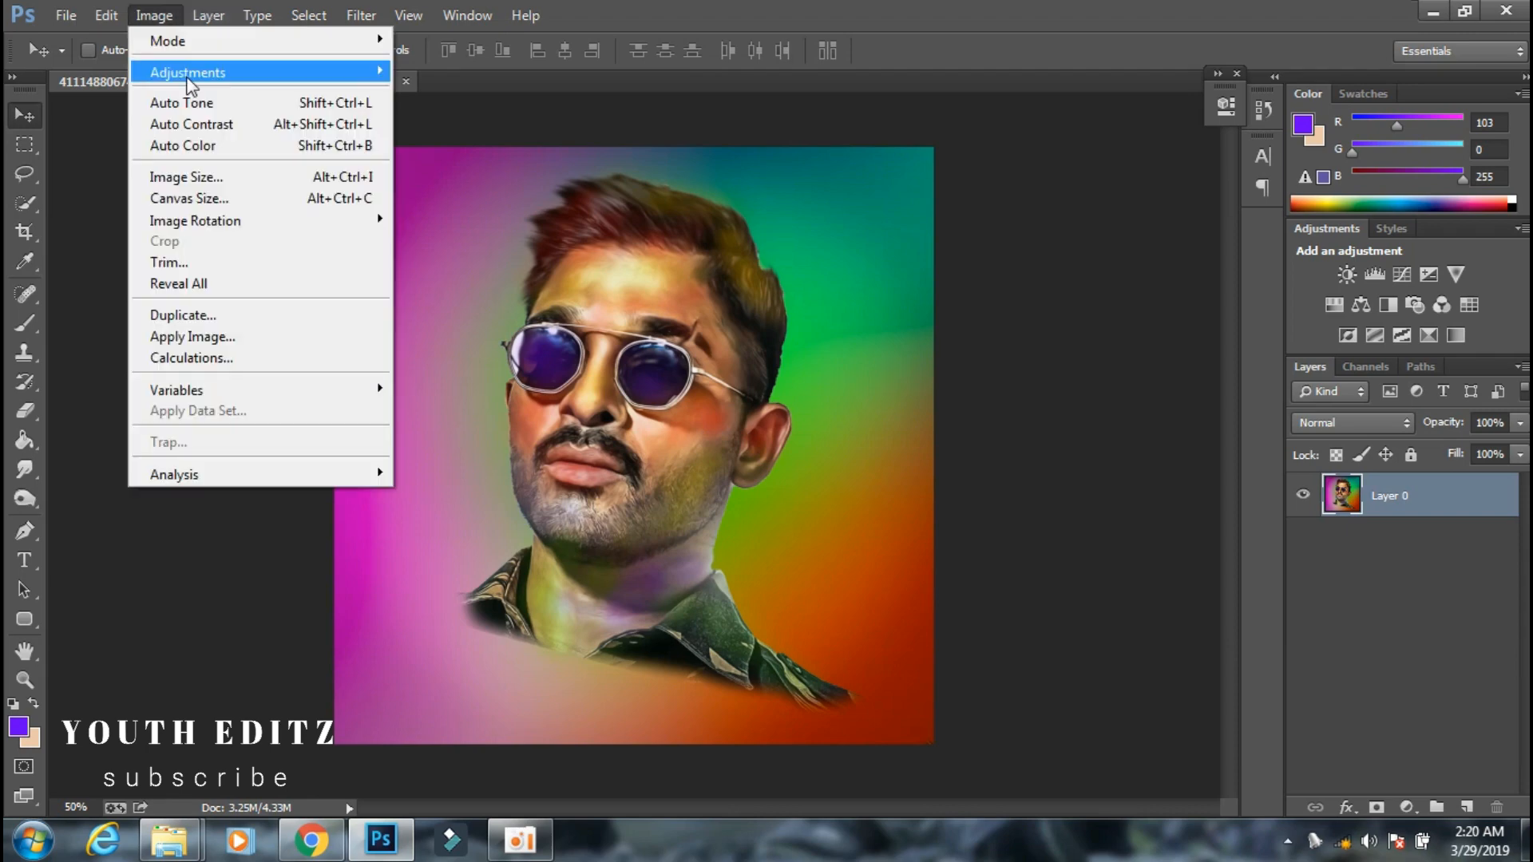
{"action": "mouse_move", "coordinate": [188, 73]}
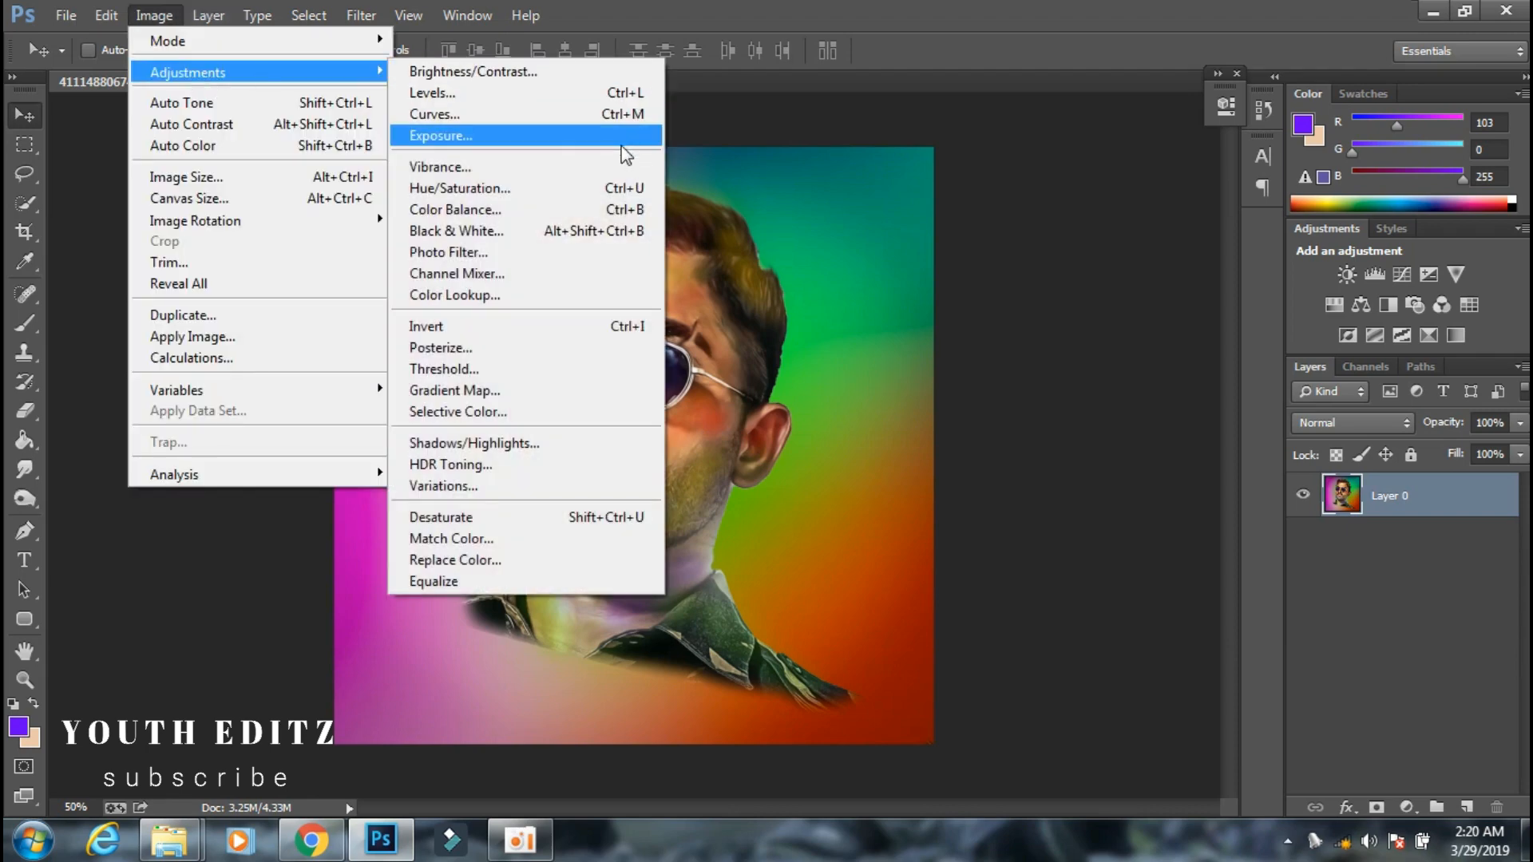
{"action": "left_click", "coordinate": [617, 72]}
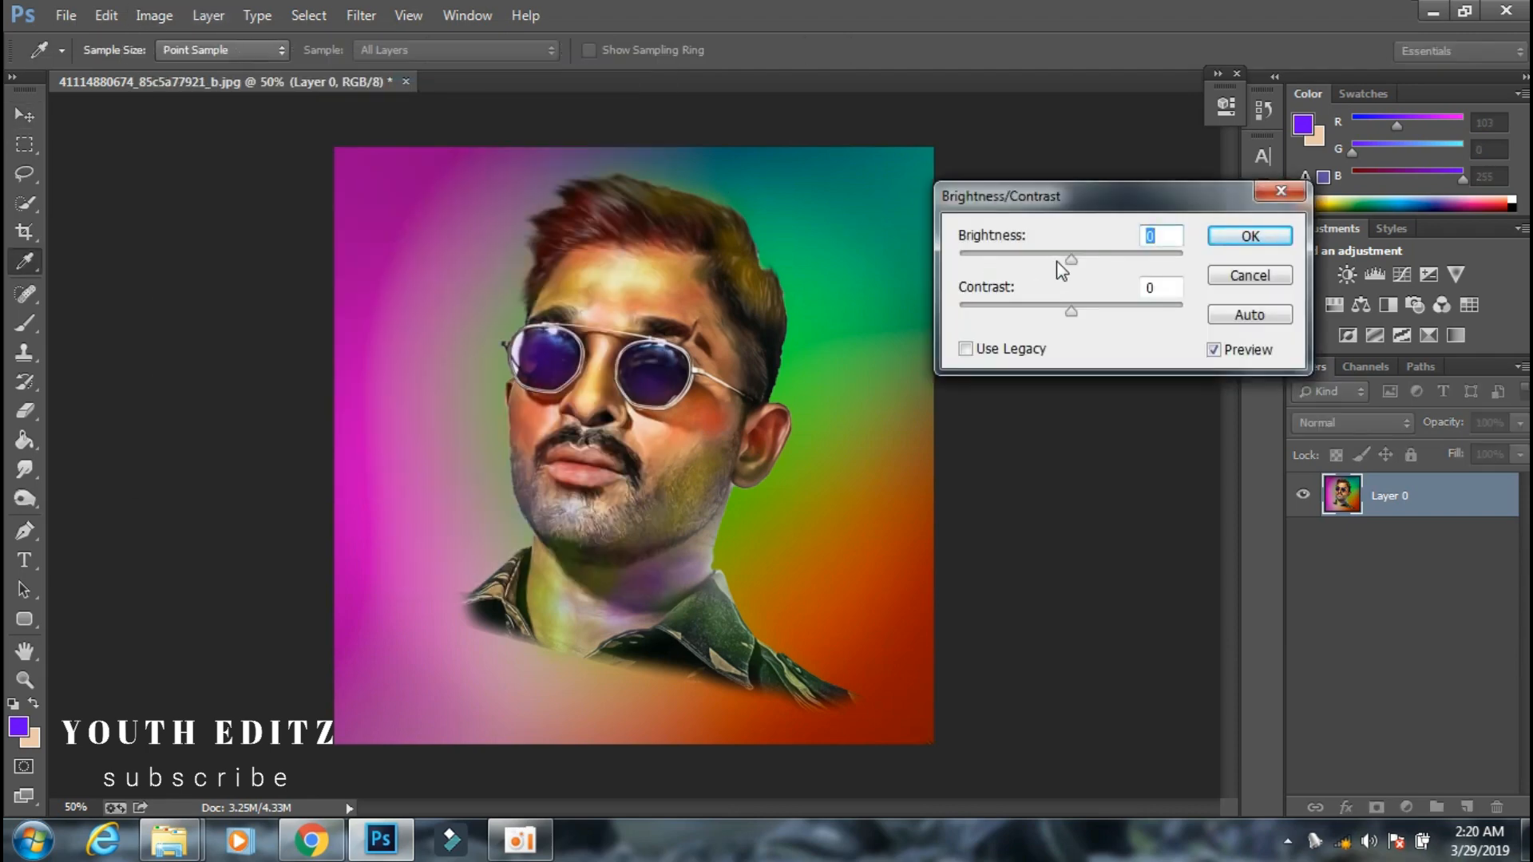
{"action": "left_click_drag", "start_coordinate": [1075, 257], "coordinate": [1093, 257]}
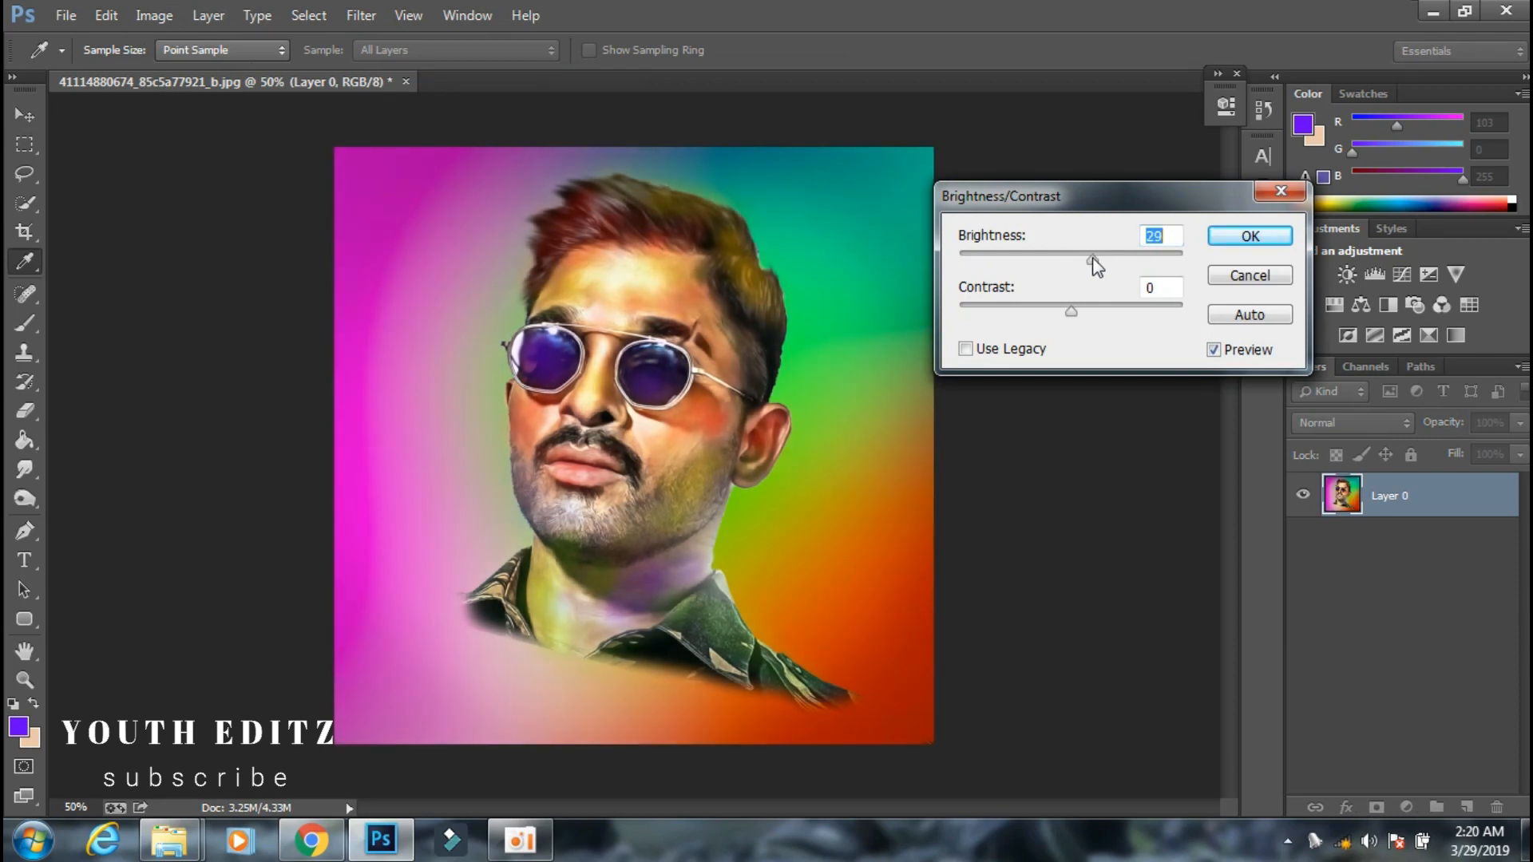
{"action": "left_click", "coordinate": [1226, 233]}
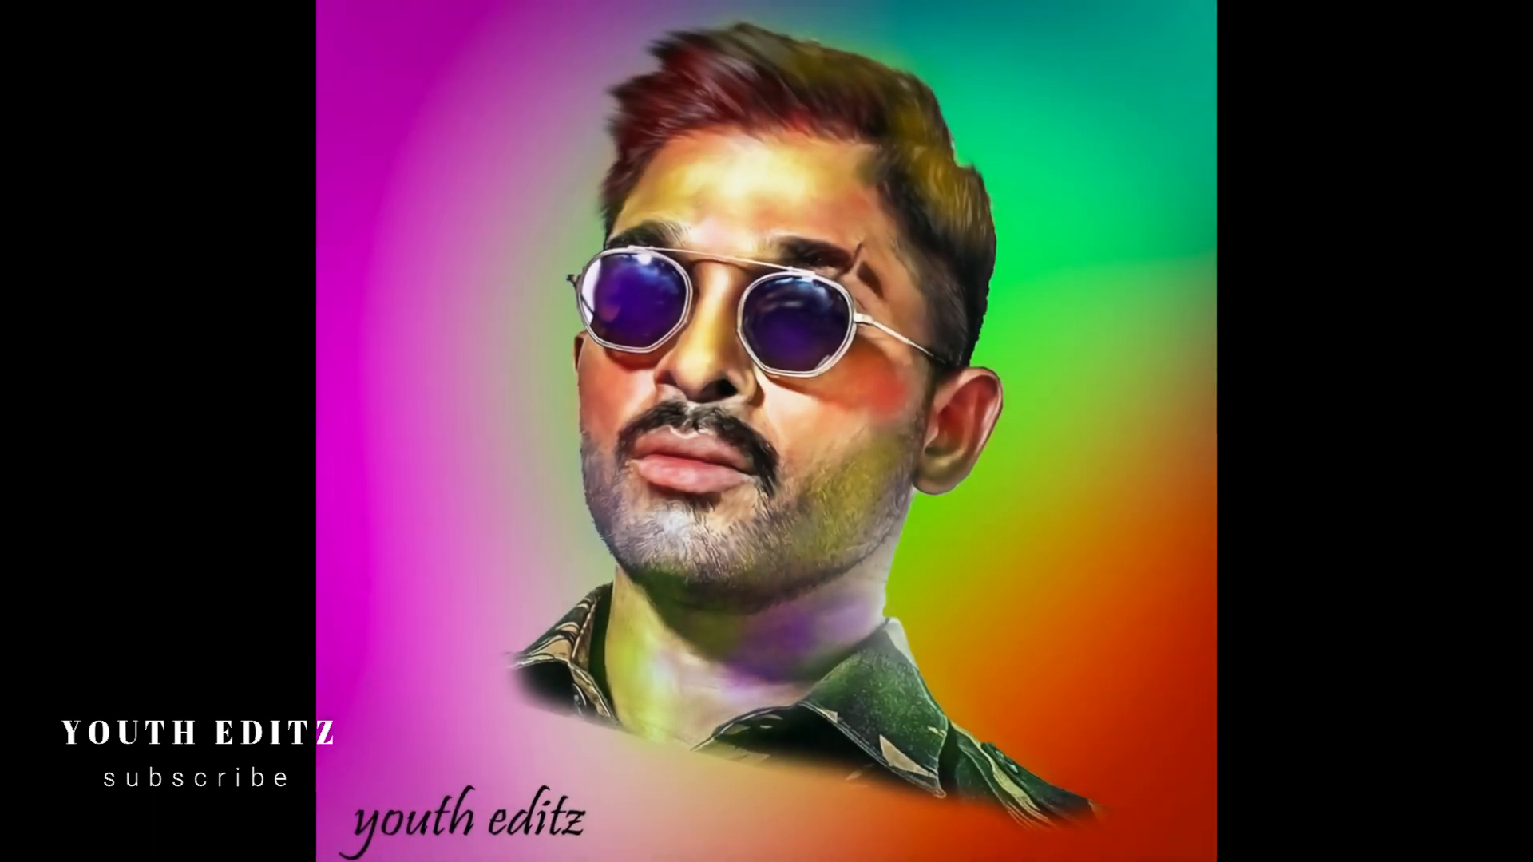